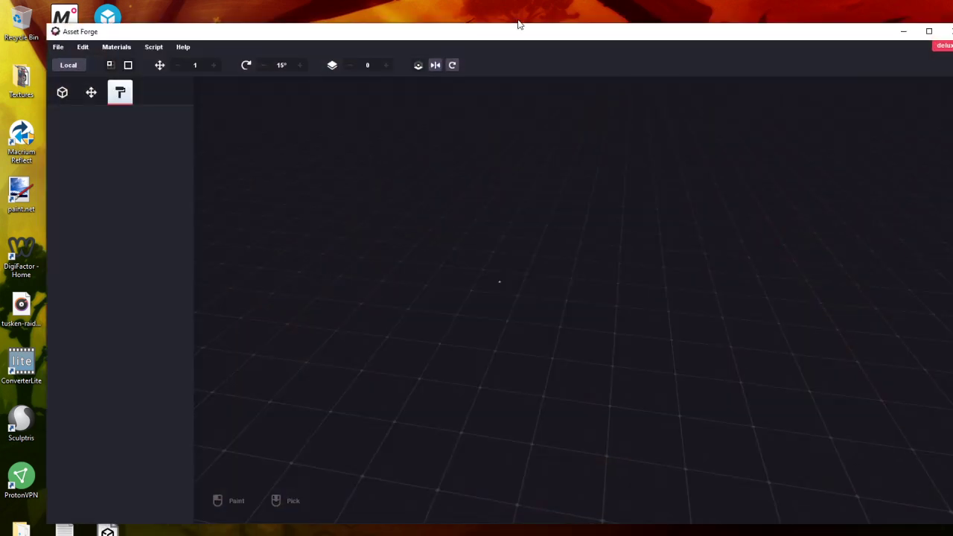
Narrow the application window and move it so that it fits within the screen's width
mouse_move(513, 32)
left_mouse_down()
mouse_move(524, 72)
mouse_move(512, 50)
left_mouse_up()
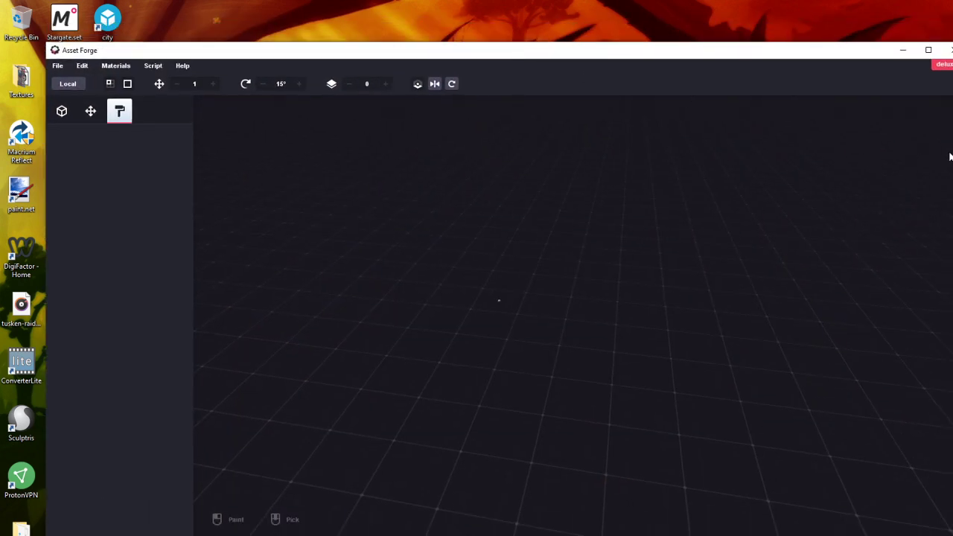
left_click_drag(952, 156, 842, 165)
left_click_drag(484, 52, 543, 48)
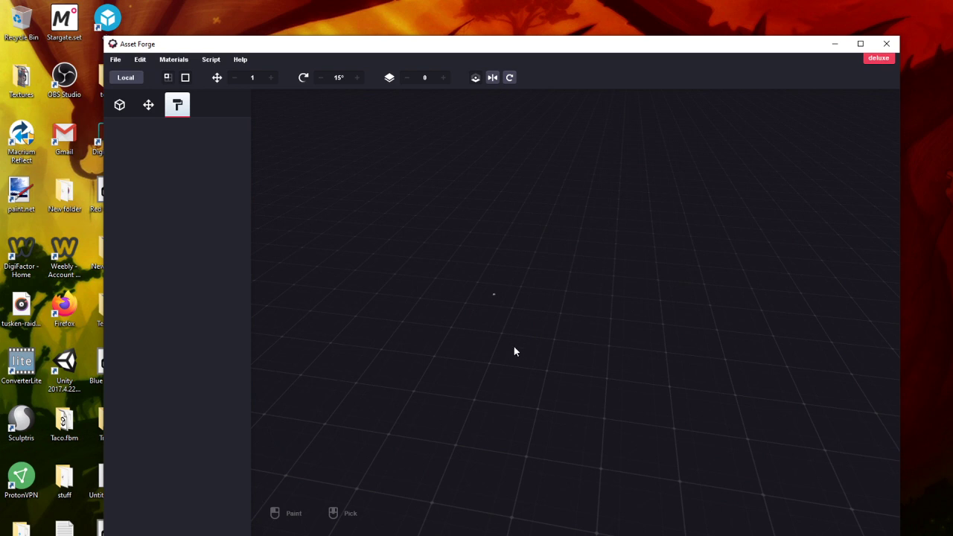
Orbit the camera around the empty grid to examine the workspace from several angles
right_click_drag(513, 351, 277, 193)
right_click_drag(439, 302, 459, 328)
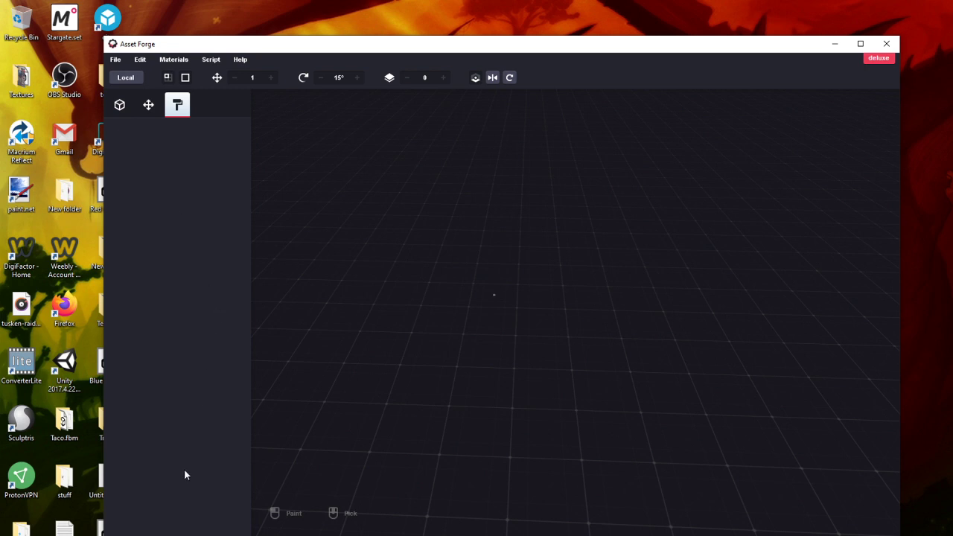
right_click_drag(555, 274, 650, 238)
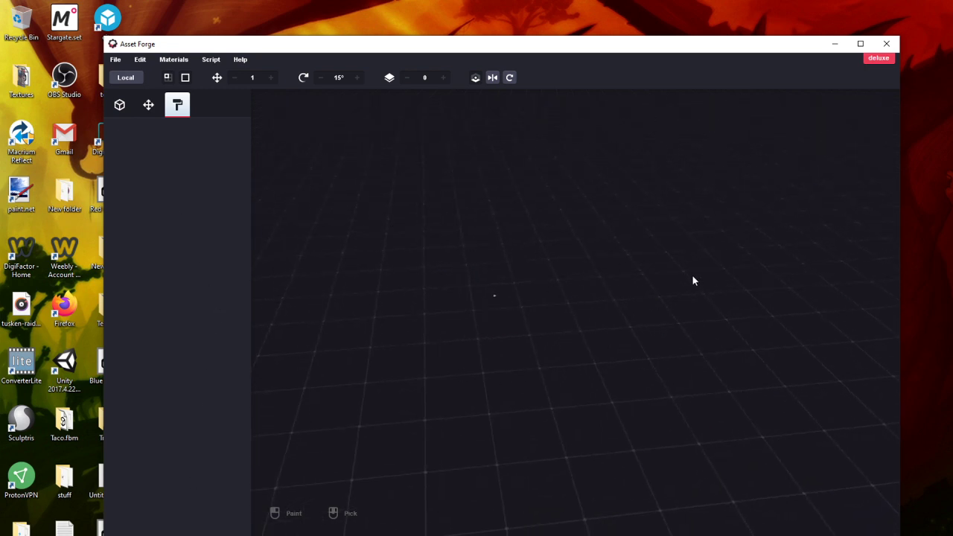
right_click_drag(692, 281, 521, 290)
right_click_drag(473, 332, 596, 362)
right_click_drag(477, 344, 497, 276)
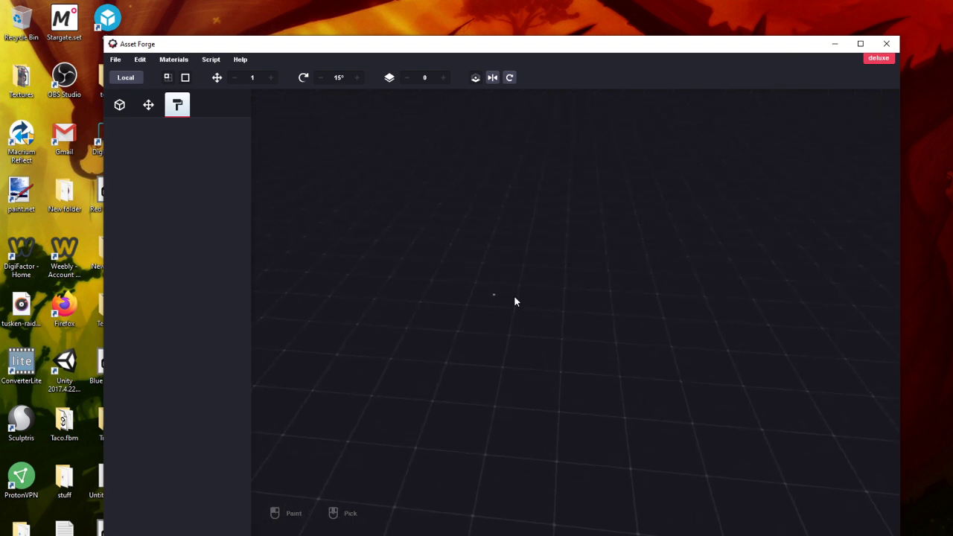
right_click_drag(514, 301, 534, 244)
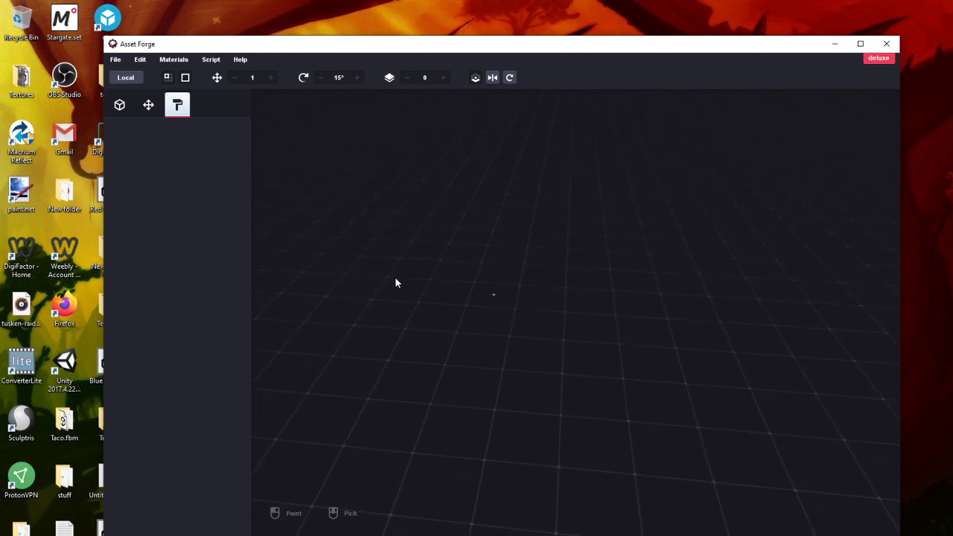
right_click_drag(395, 278, 450, 271)
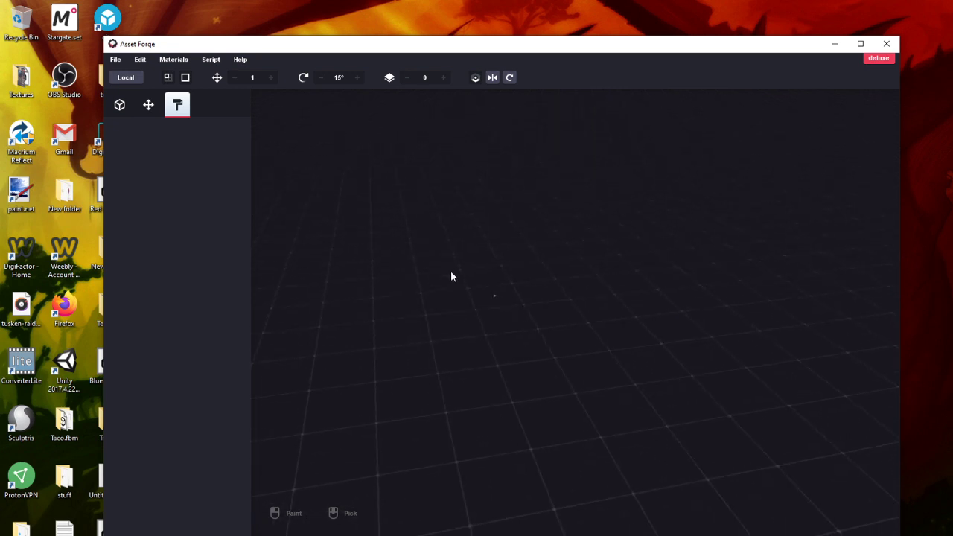
Show the block library and list the blocks of all collections
left_click(120, 105)
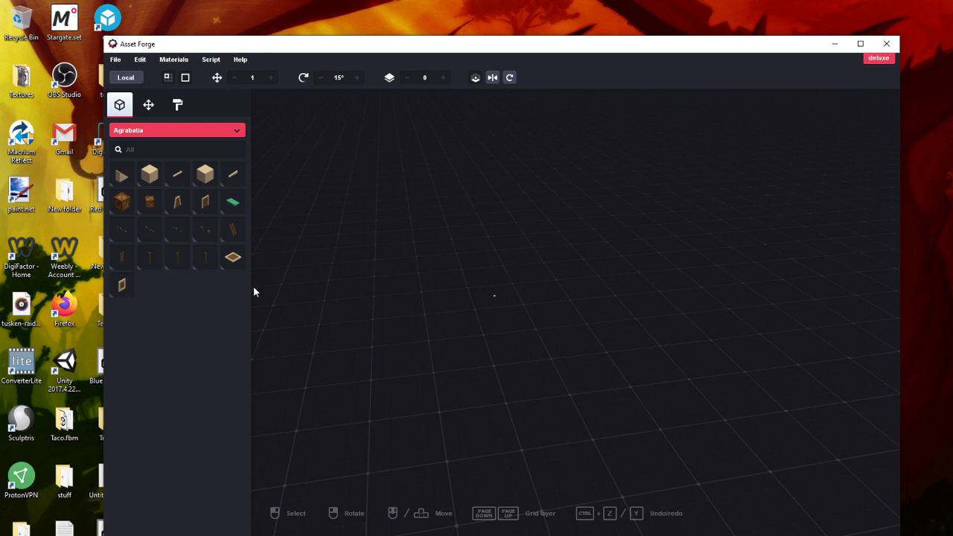
left_click(177, 130)
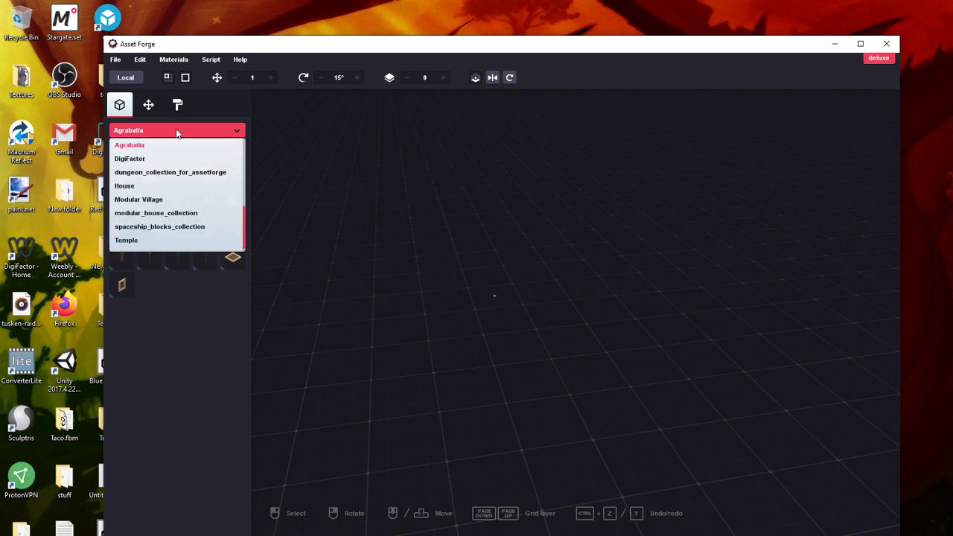
scroll(217, 236, "up", 2)
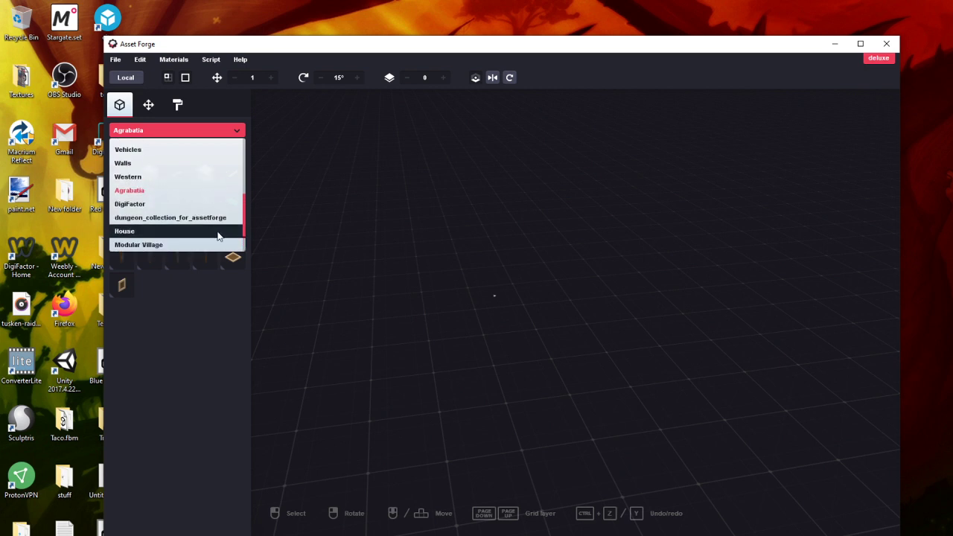
scroll(218, 236, "up", 8)
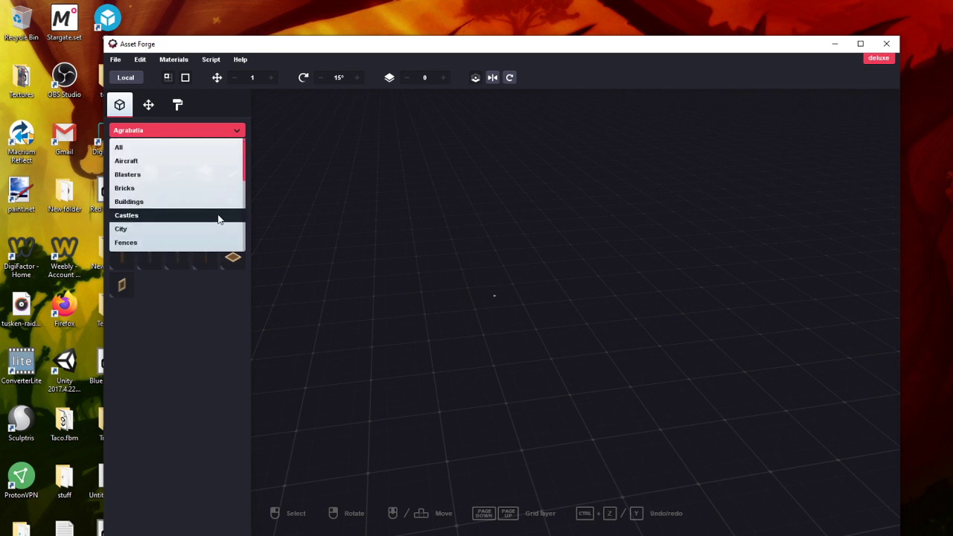
left_click(171, 148)
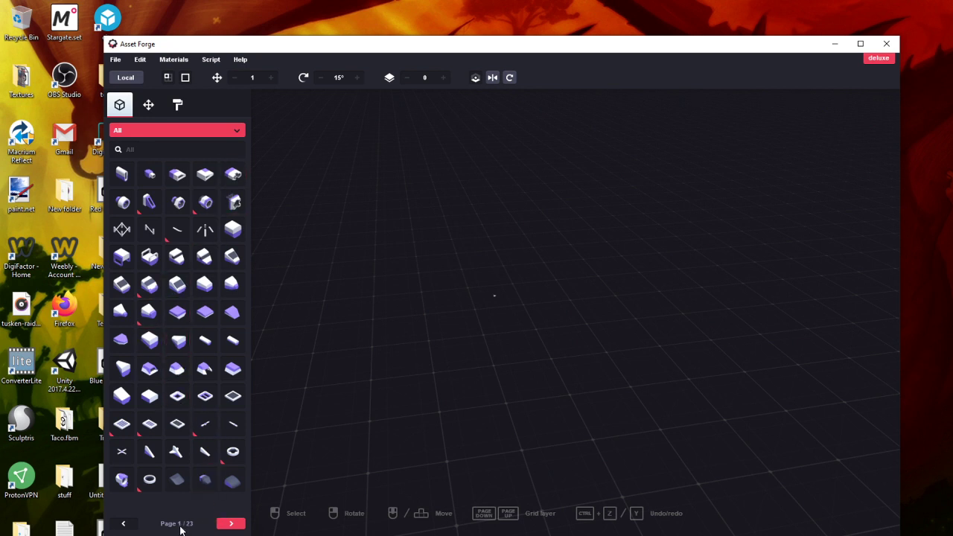
Browse the blocks in the Aircraft, Blasters and Bricks collections
left_click(190, 132)
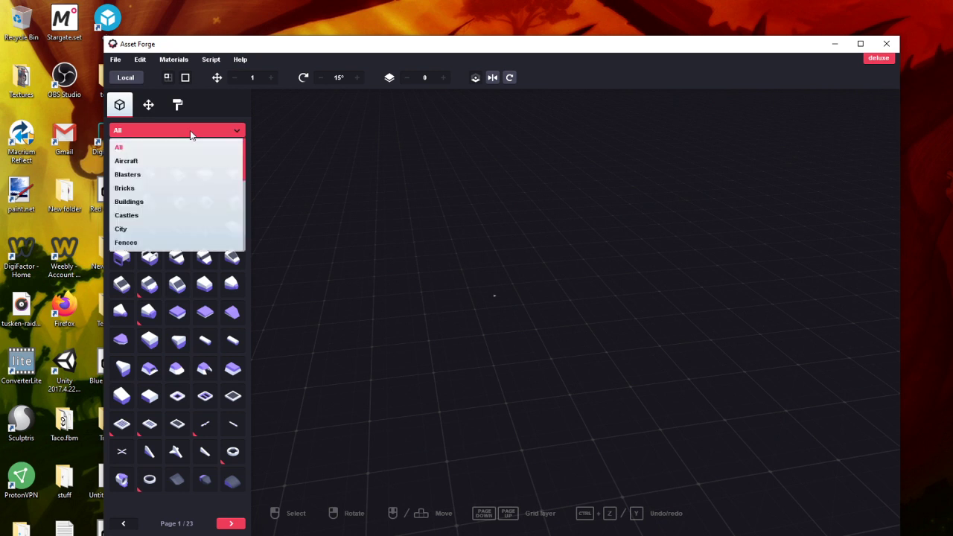
left_click(168, 161)
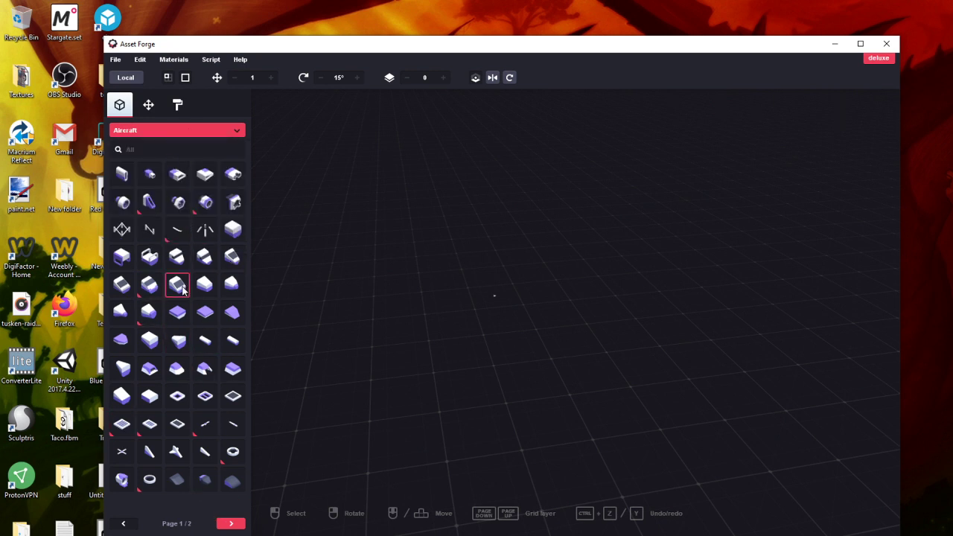
left_click(158, 131)
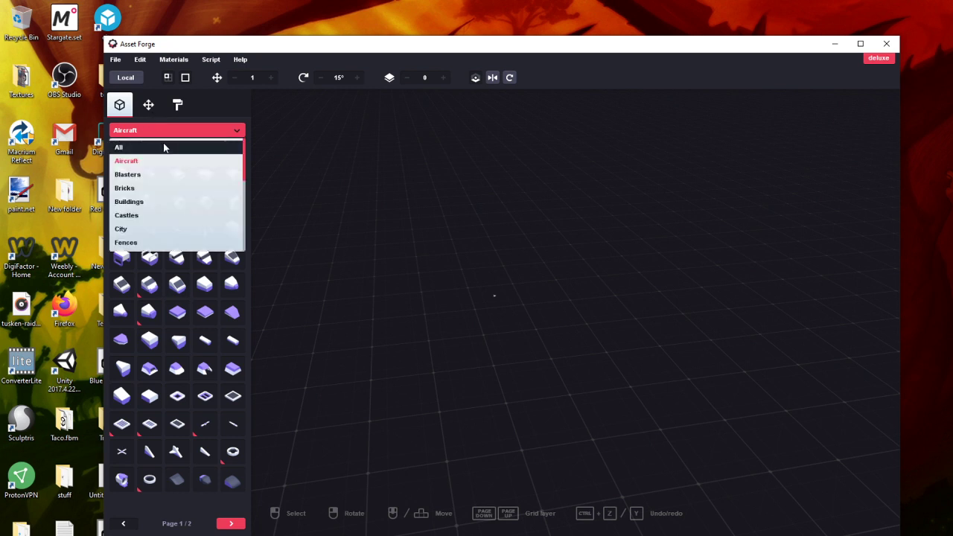
left_click(168, 173)
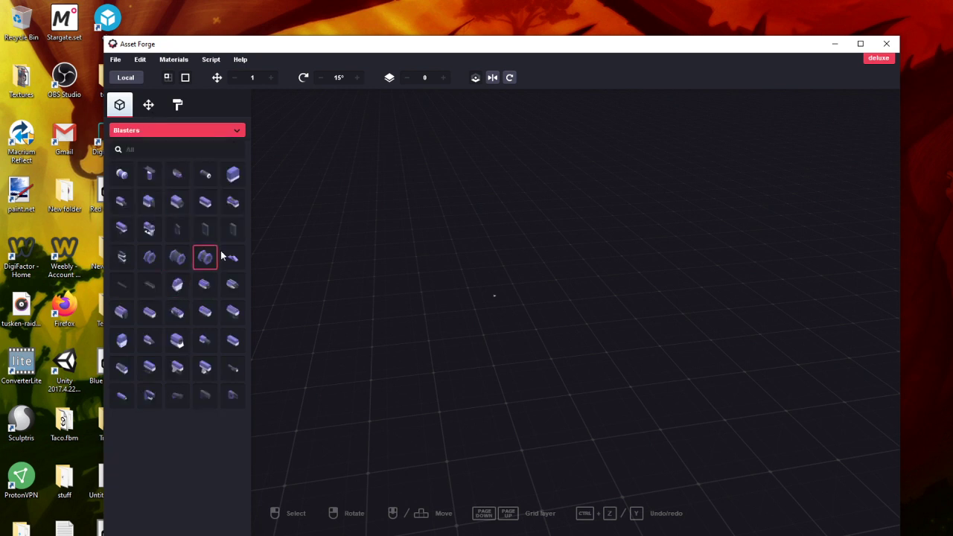
left_click(152, 130)
left_click(134, 188)
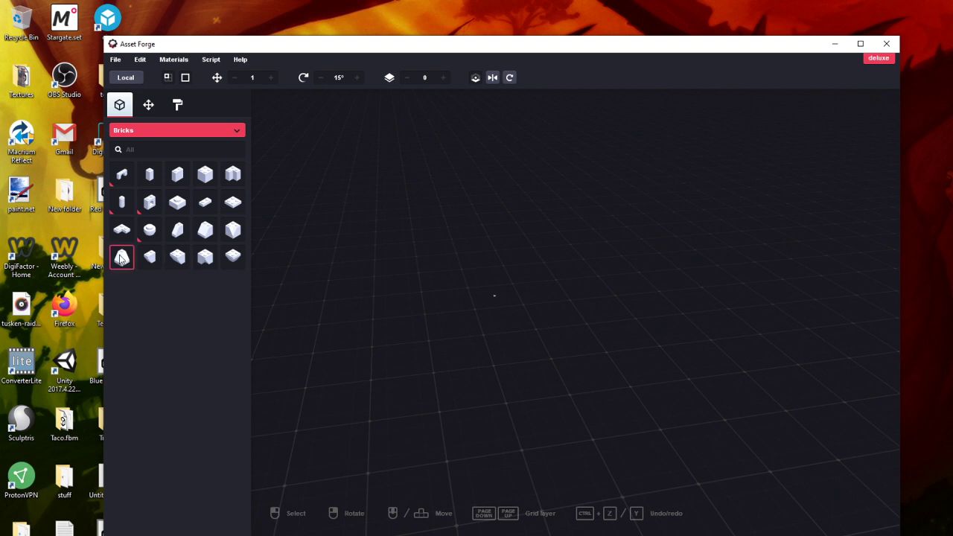
Look through the blocks in the Buildings, Castles, City and Fences collections
left_click(156, 132)
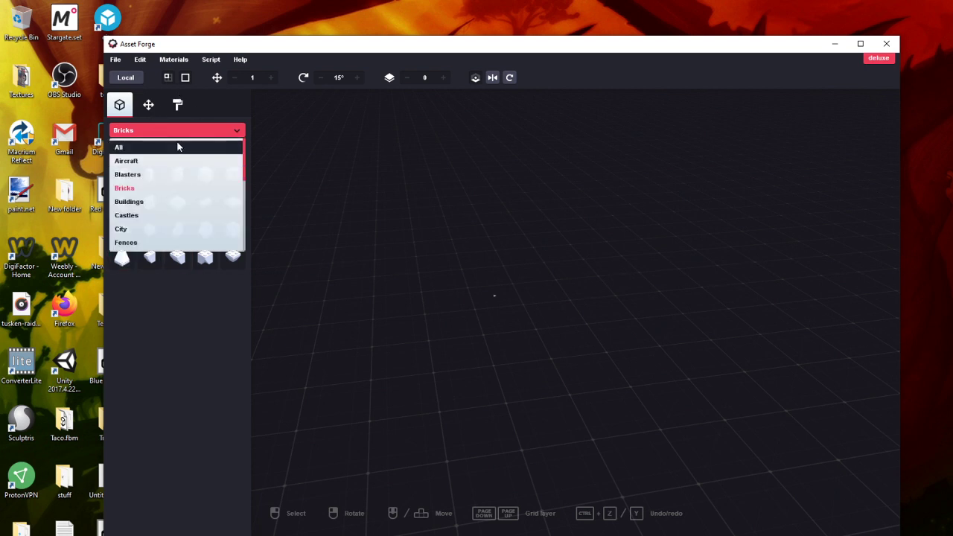
left_click(177, 201)
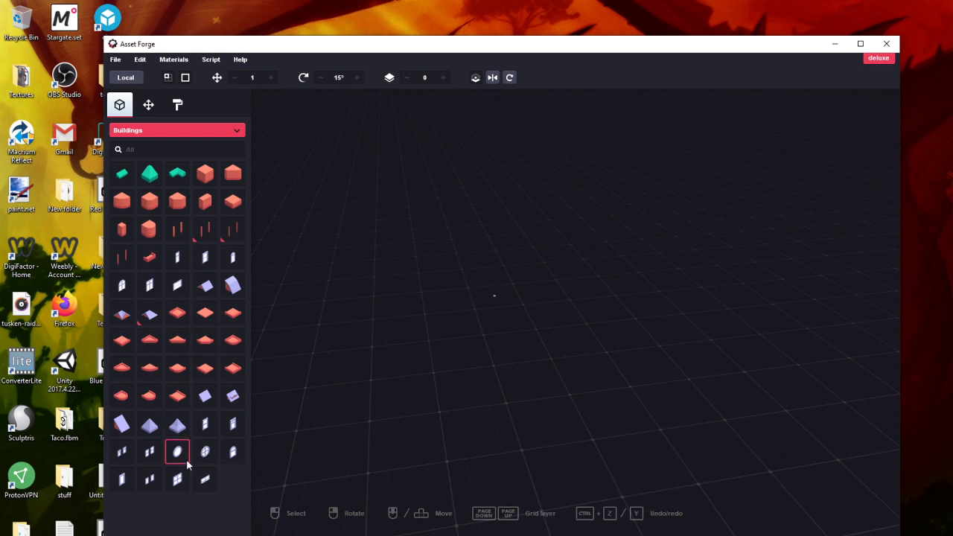
left_click(145, 133)
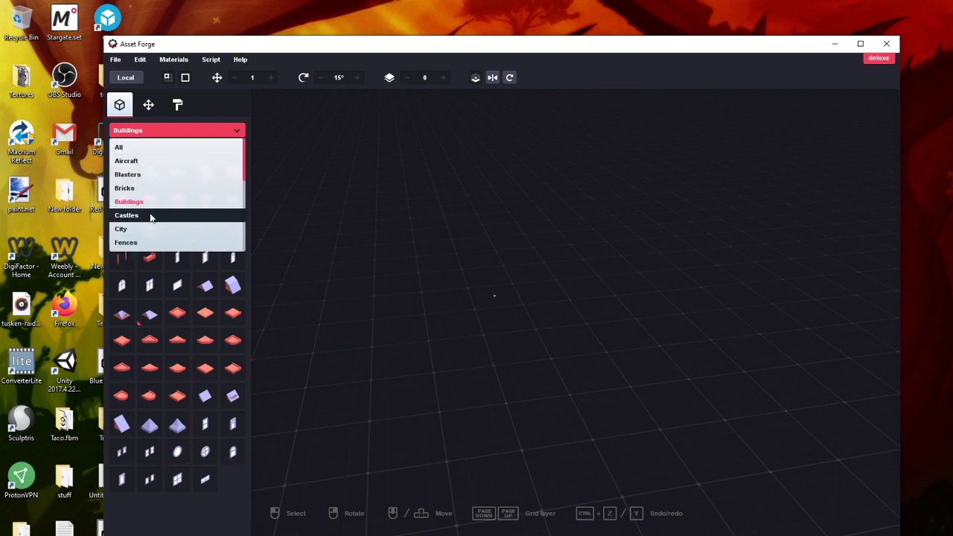
left_click(149, 215)
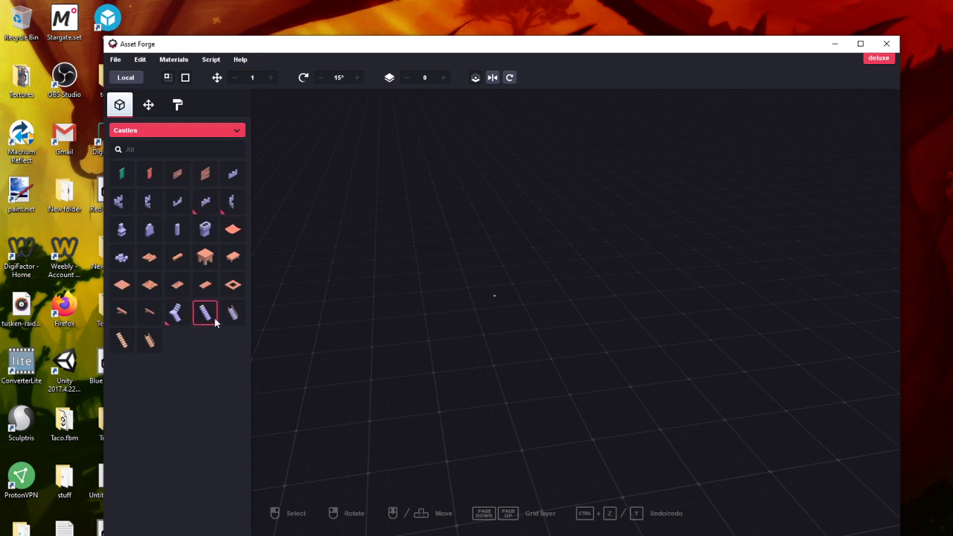
left_click(176, 133)
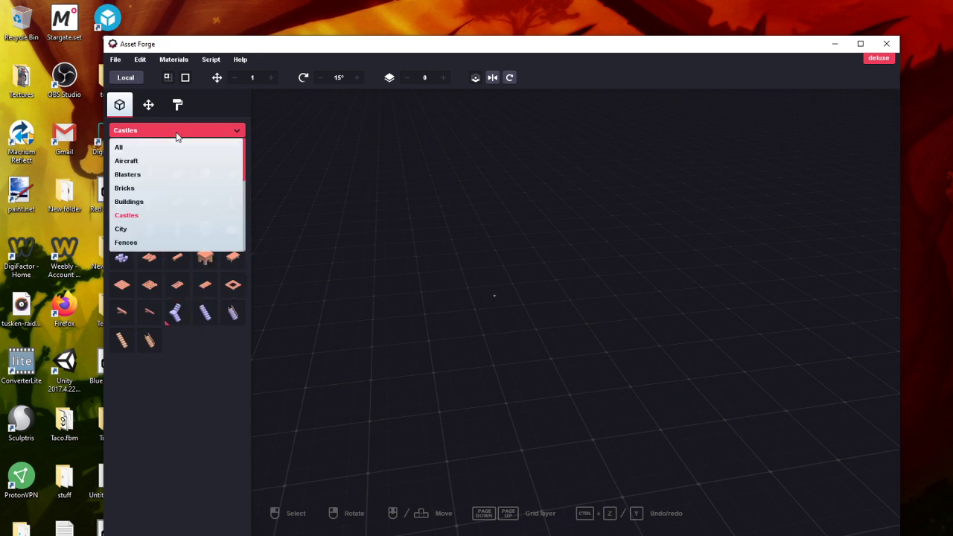
left_click(179, 229)
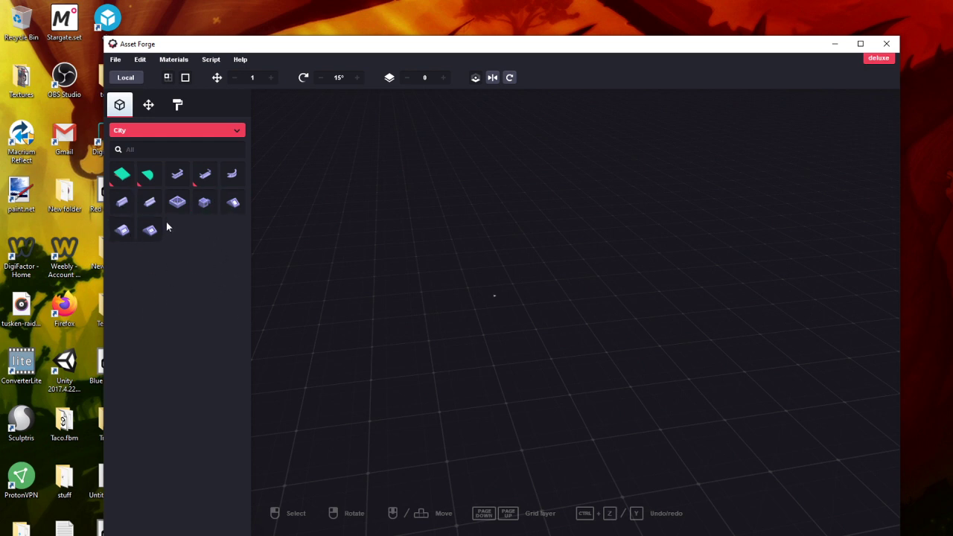
left_click(195, 133)
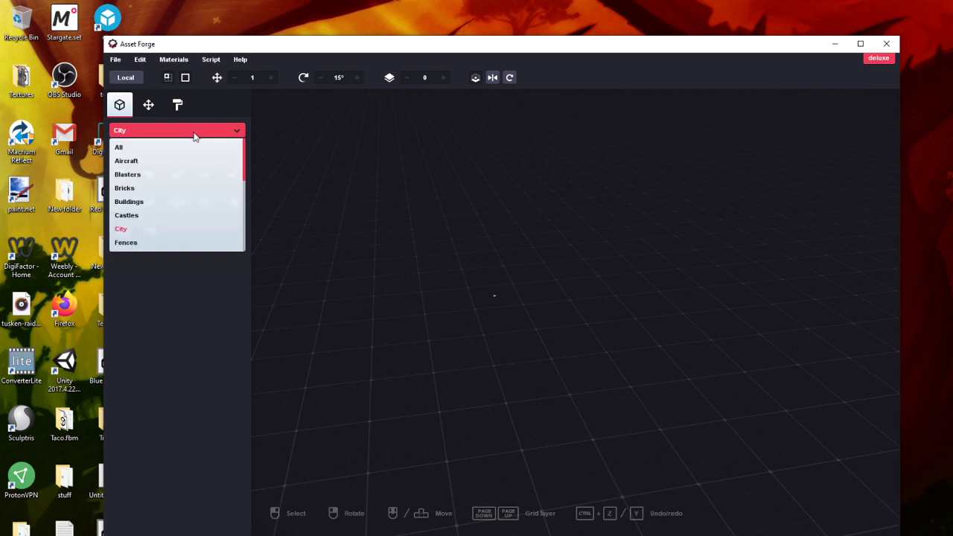
left_click(179, 245)
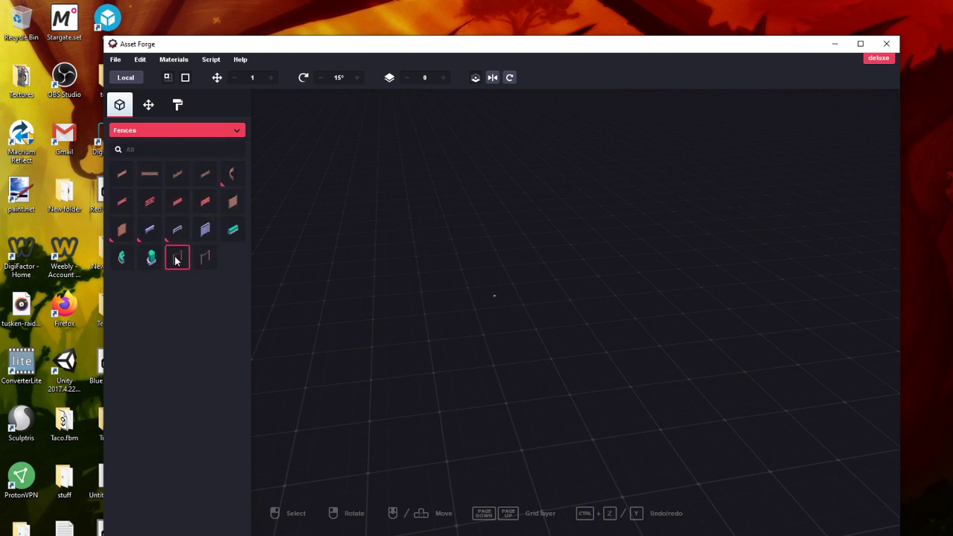
View the blocks in the Golf and Greebles collections
left_click(156, 128)
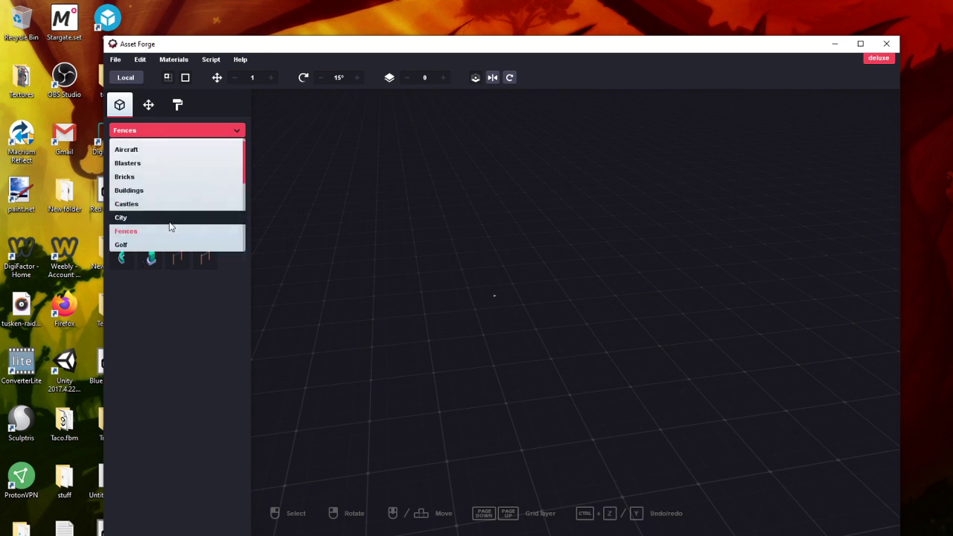
scroll(170, 227, "down", 1)
left_click(170, 230)
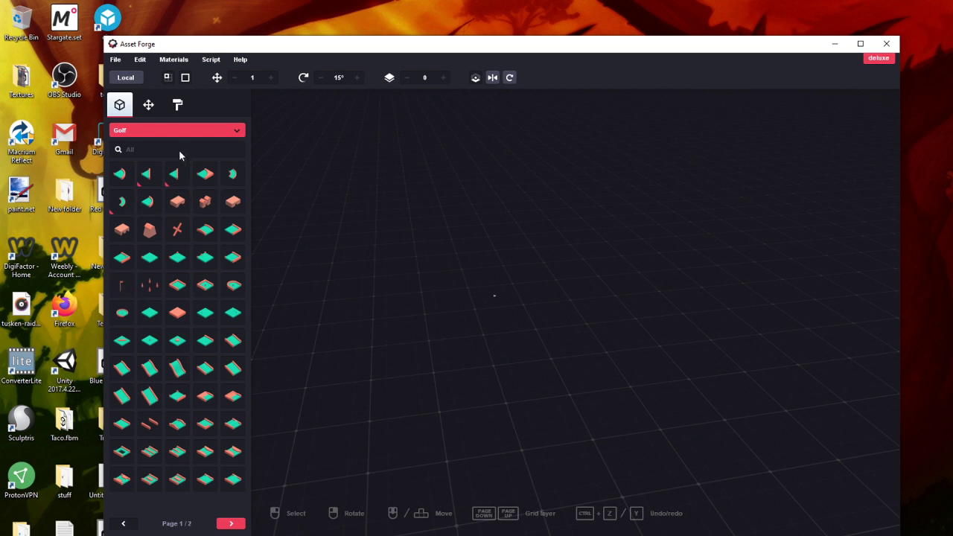
left_click(194, 133)
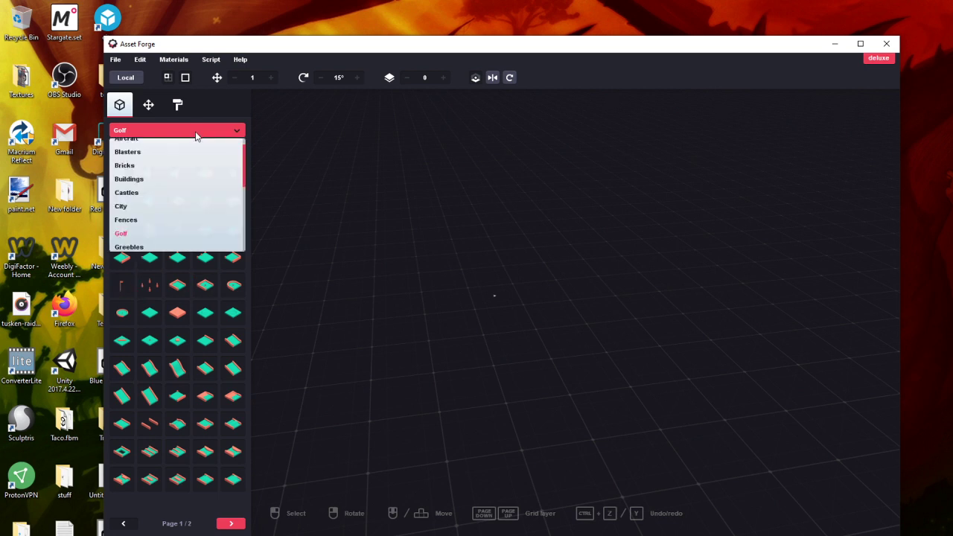
left_click(158, 249)
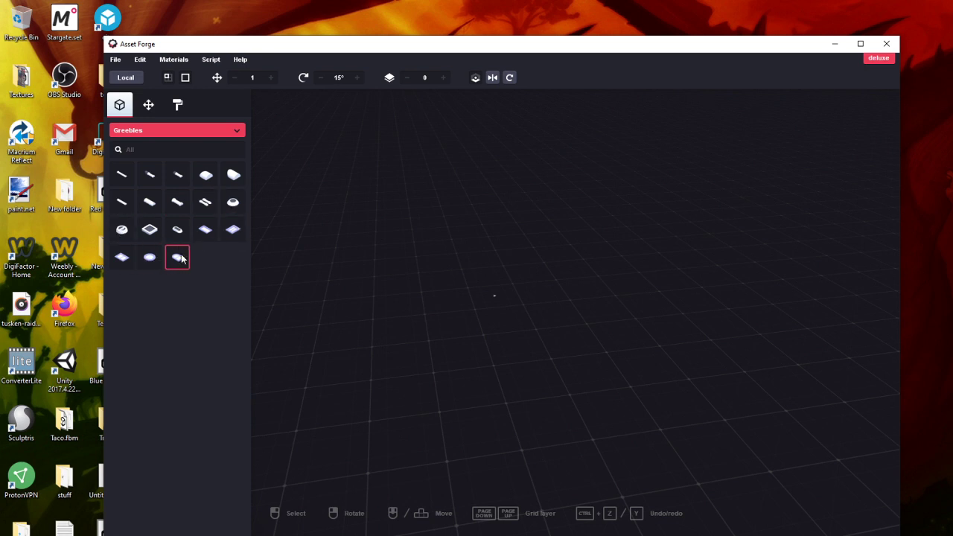
Place the small pipe-shaped block with a rounded tip from Greebles on the grid and cut it from the scene
left_click(179, 177)
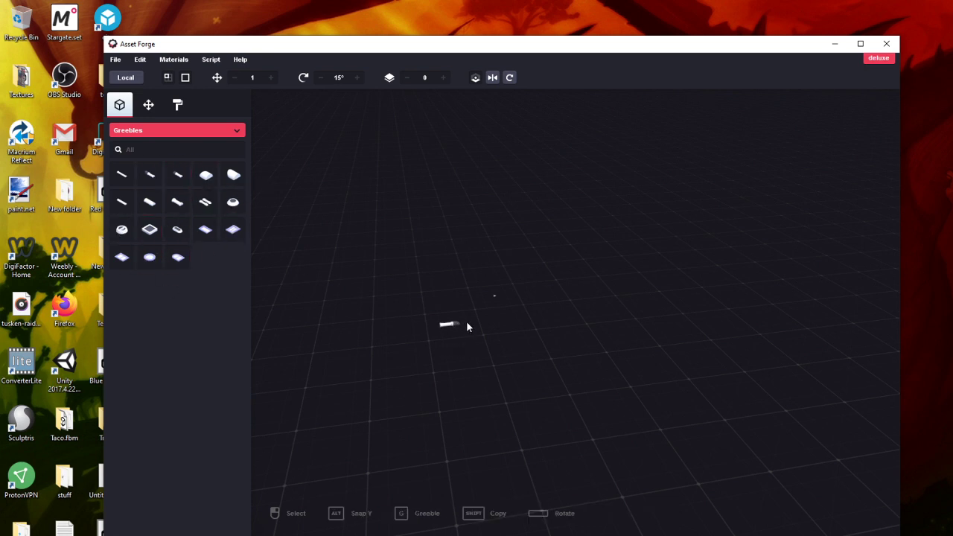
scroll(467, 322, "up", 5)
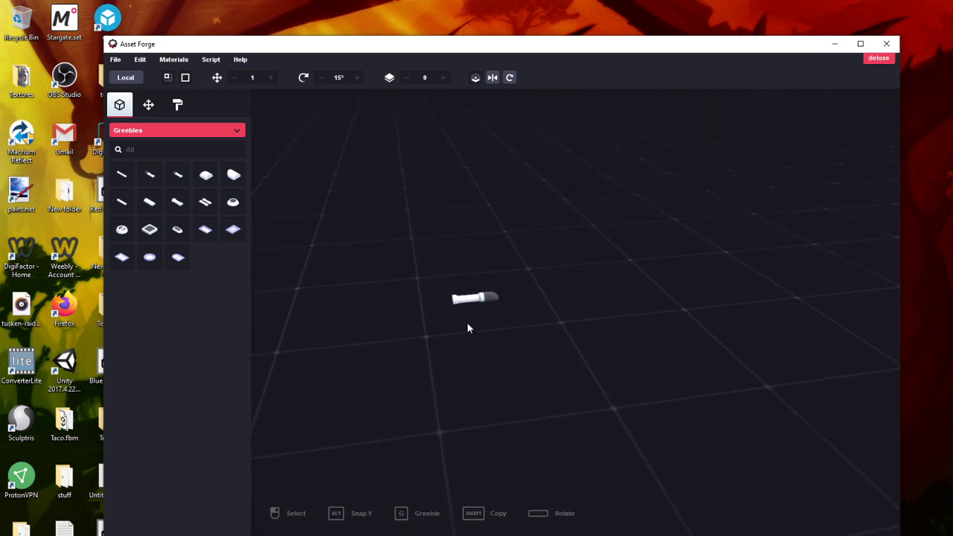
scroll(467, 327, "up", 5)
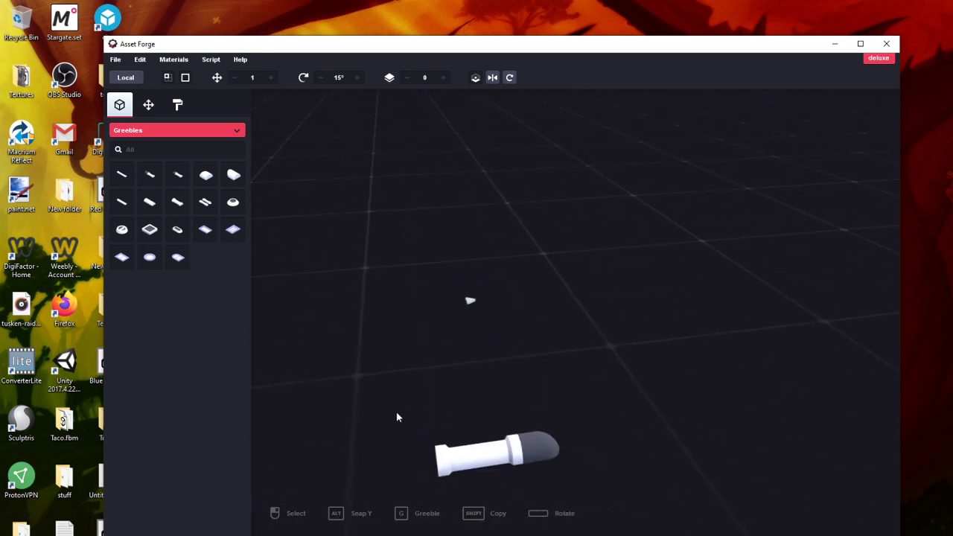
left_click(395, 325)
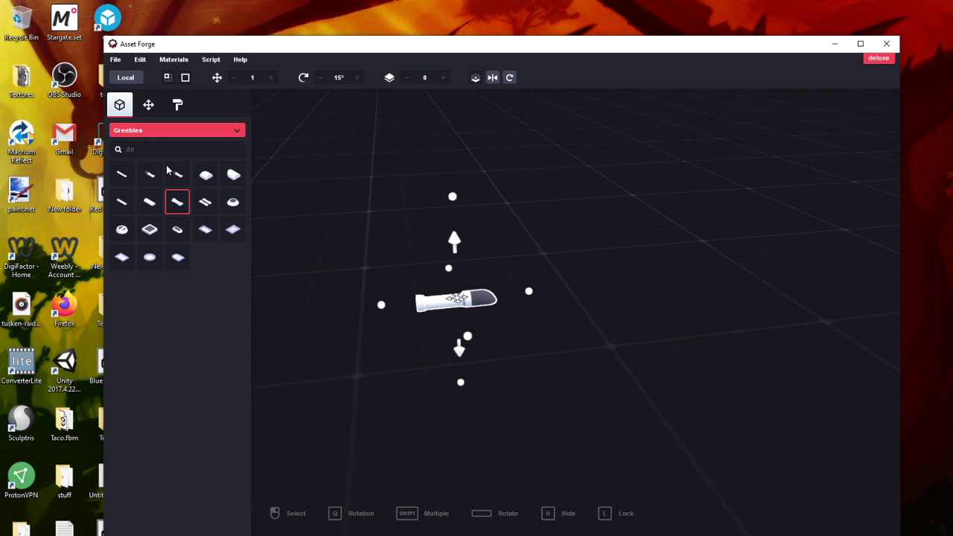
left_click(141, 60)
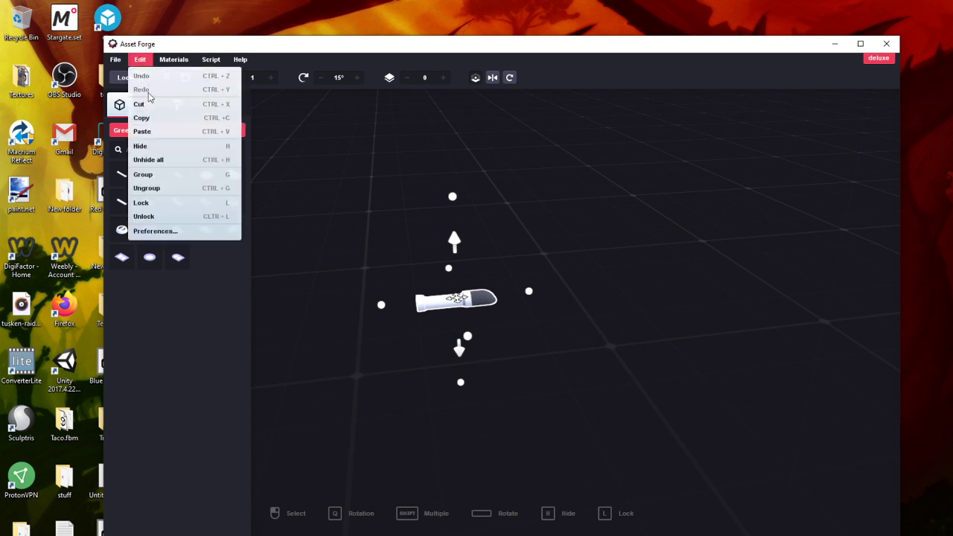
left_click(148, 105)
Look through the blocks in the Hexagons and Primitives collections
left_click(154, 131)
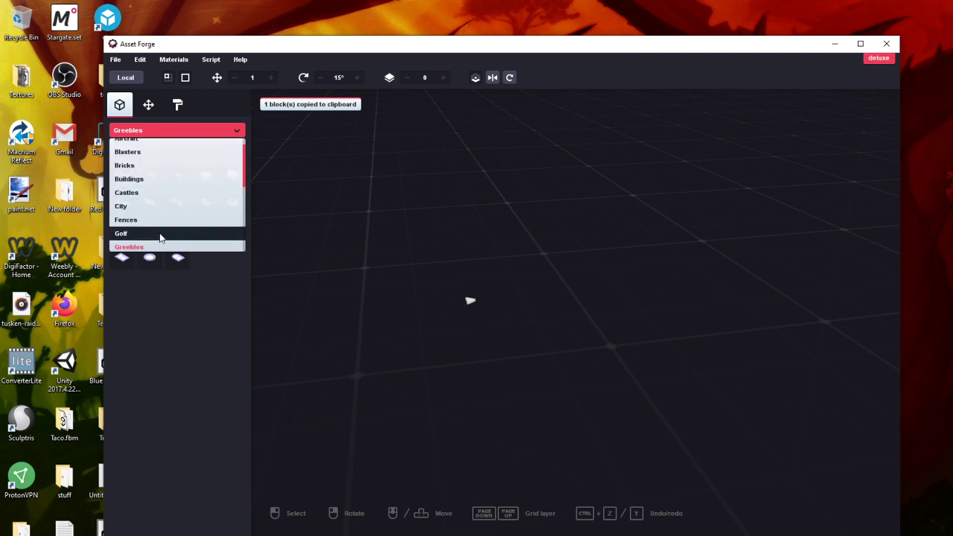
scroll(160, 235, "down", 2)
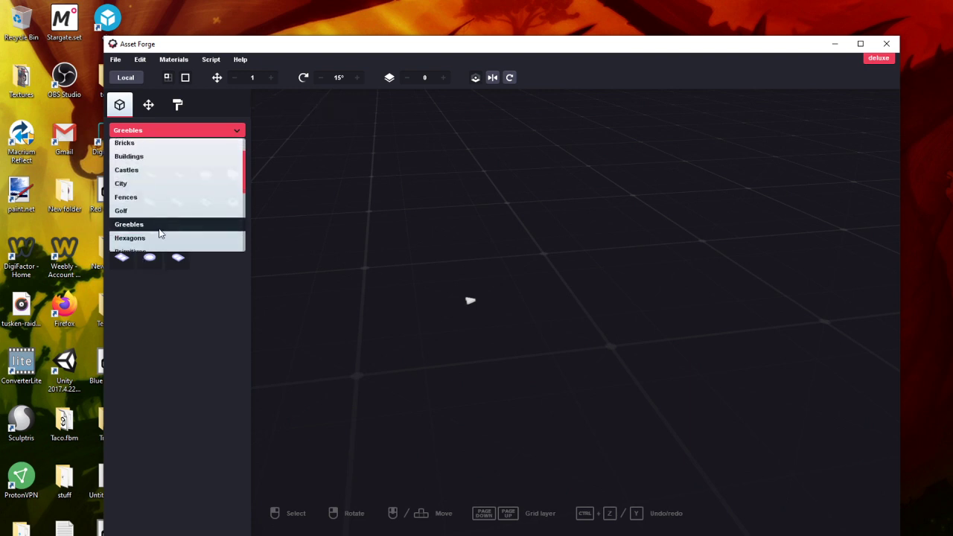
left_click(159, 237)
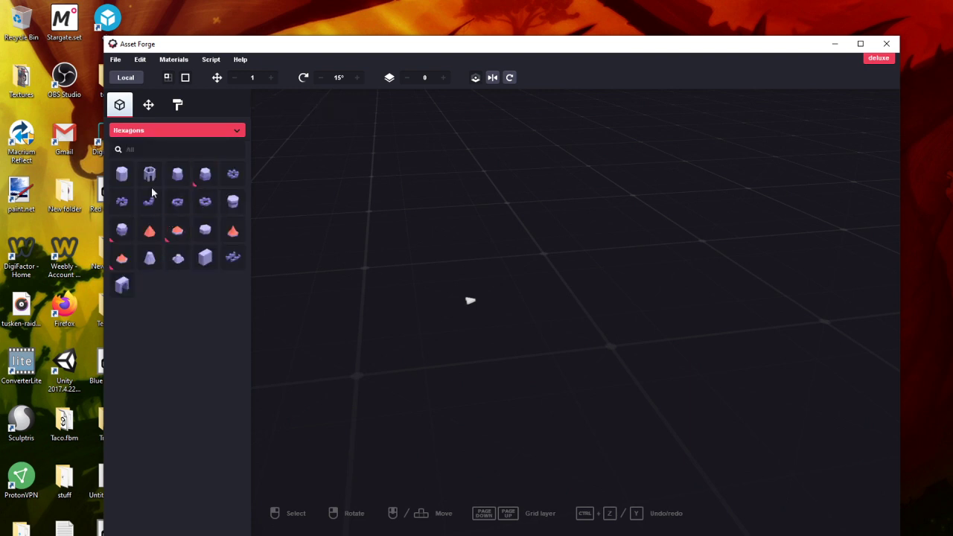
left_click(162, 132)
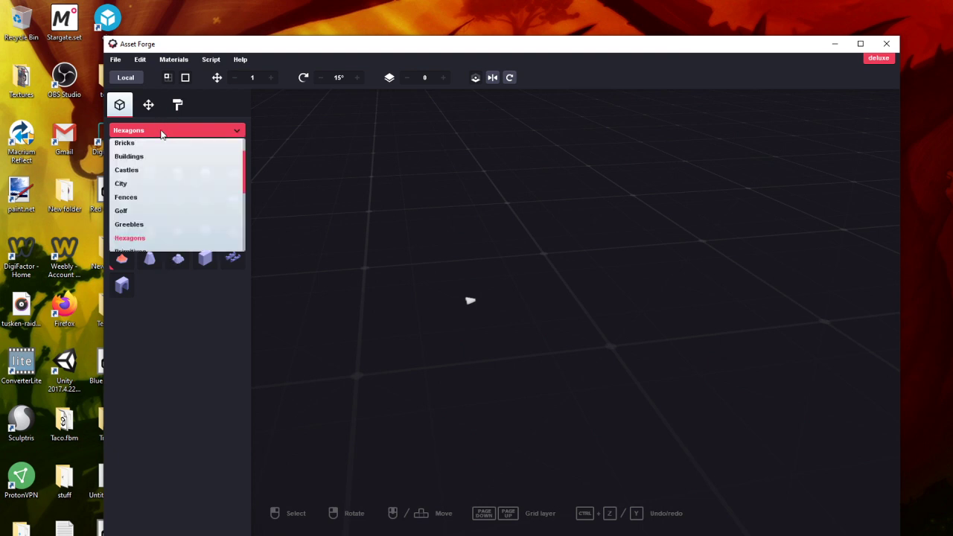
scroll(159, 246, "down", 1)
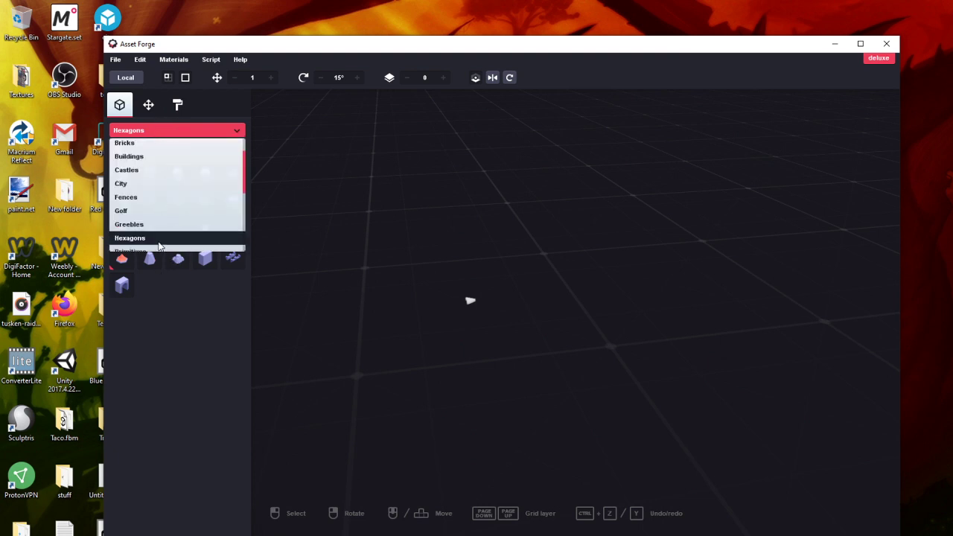
left_click(159, 242)
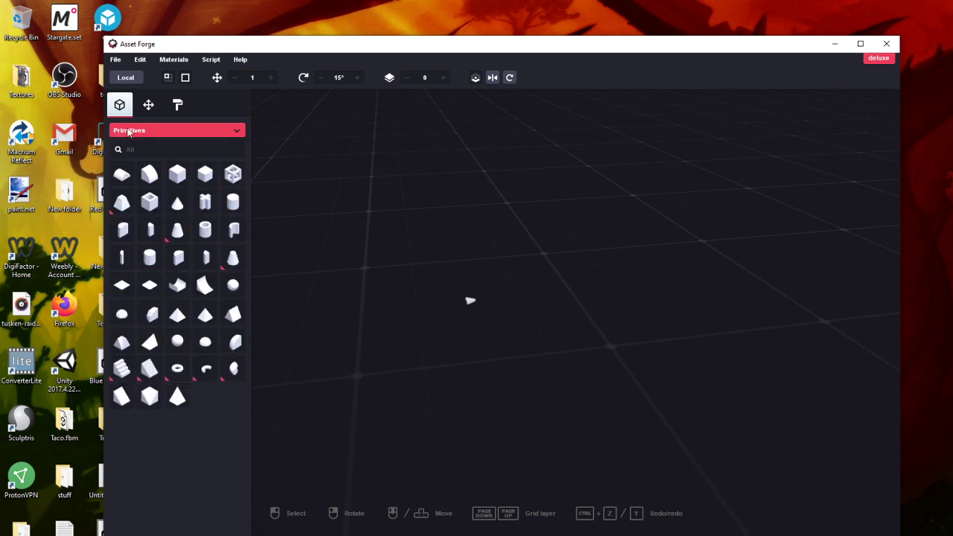
Place a green gabled roof block with brown walls from the Roofs collection on the grid and cut it from the scene
left_click(160, 131)
scroll(153, 232, "down", 3)
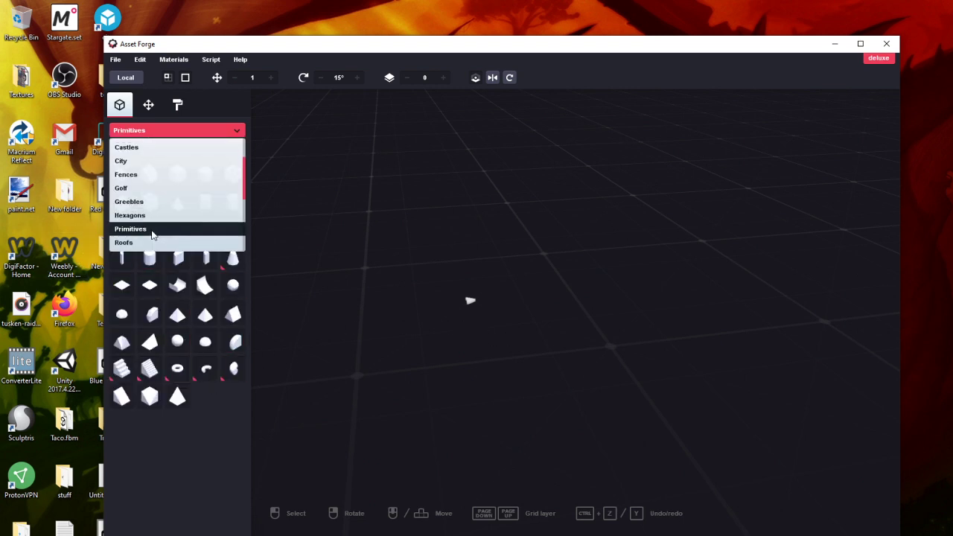
left_click(152, 232)
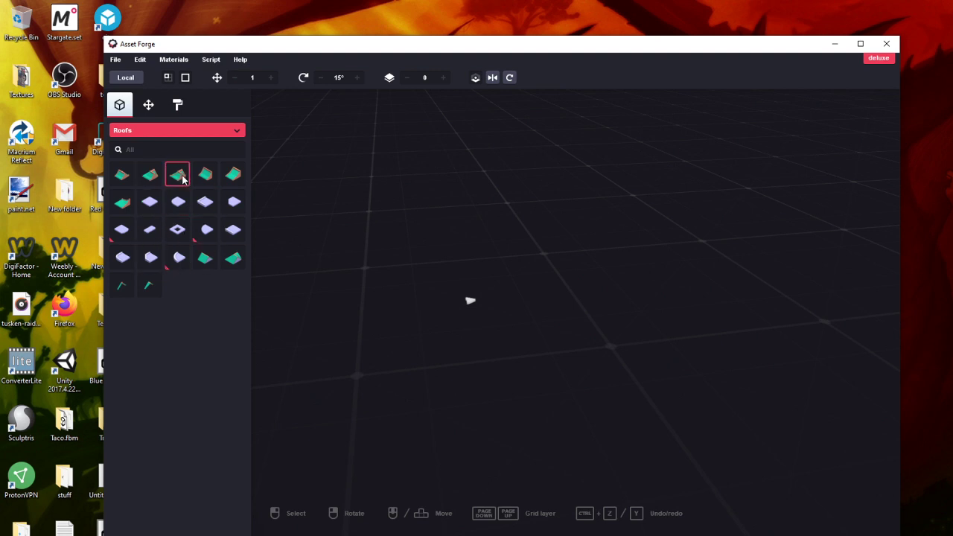
left_click_drag(178, 176, 487, 286)
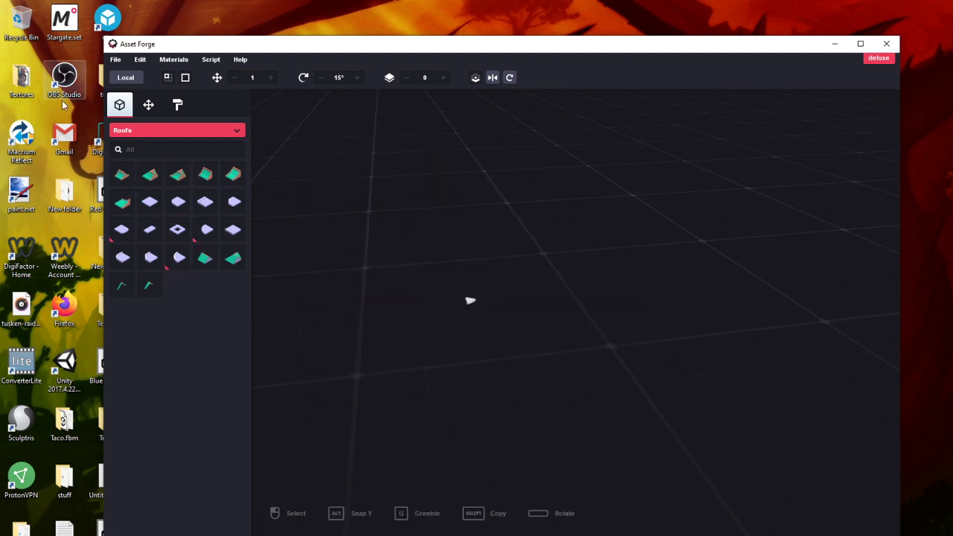
left_click(395, 236)
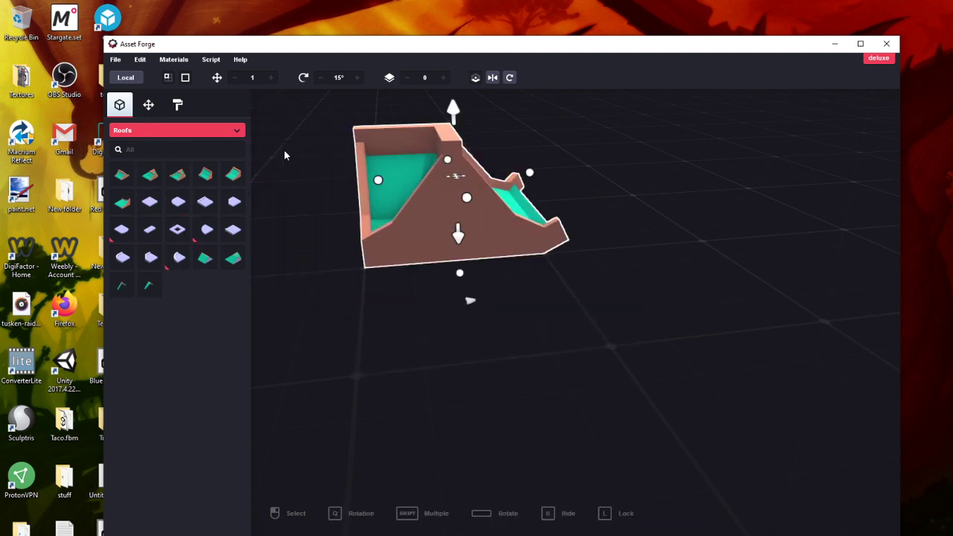
left_click(140, 60)
left_click(145, 103)
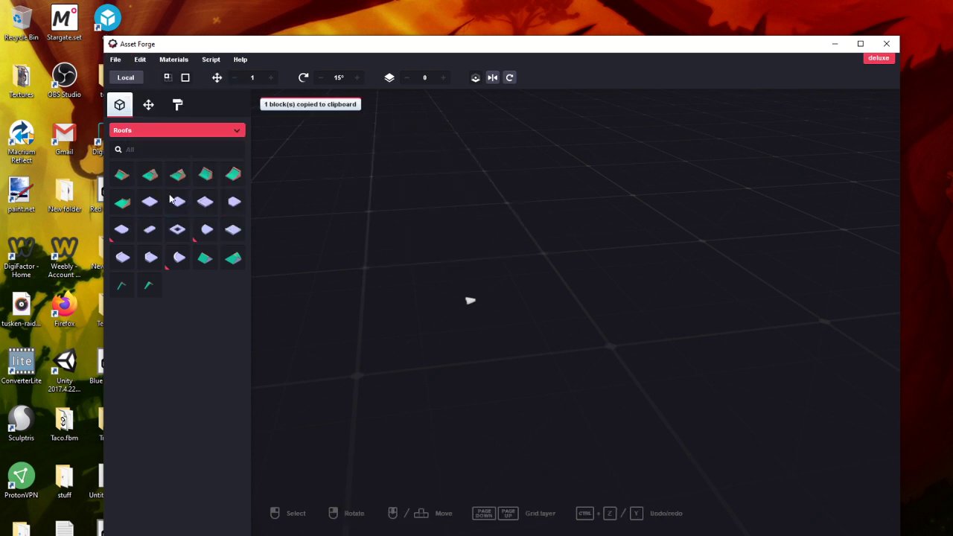
Browse the blocks in the Ships, Swords and Vehicles collections
left_click(170, 131)
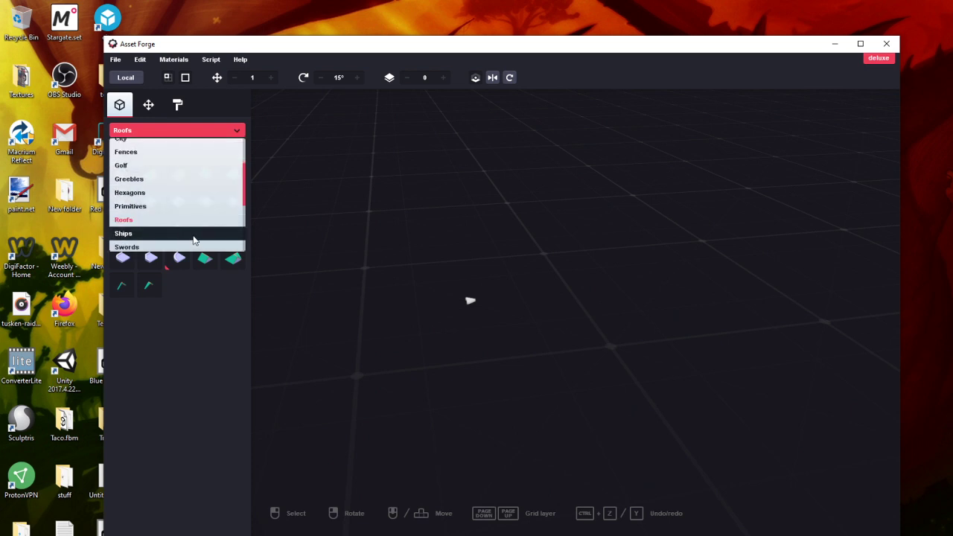
left_click(192, 235)
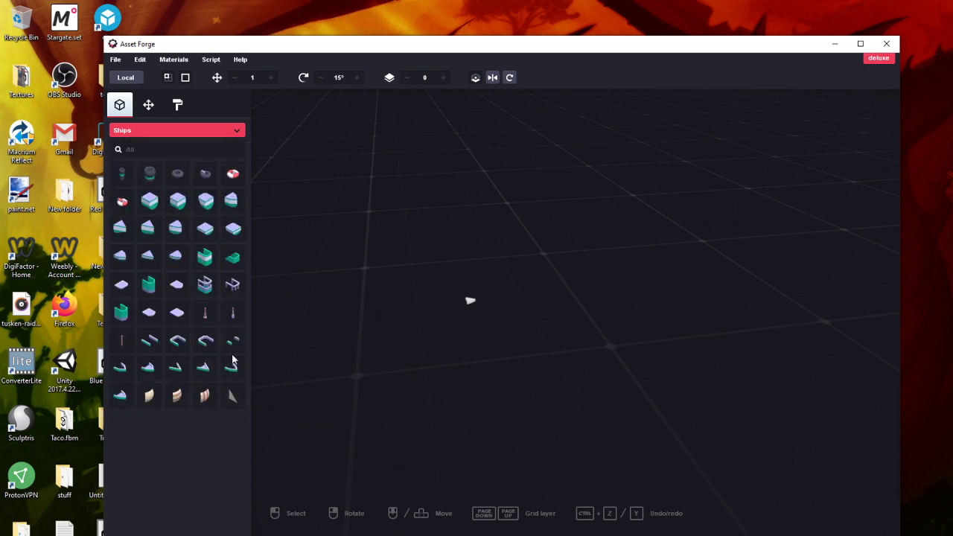
left_click(128, 131)
scroll(149, 194, "down", 2)
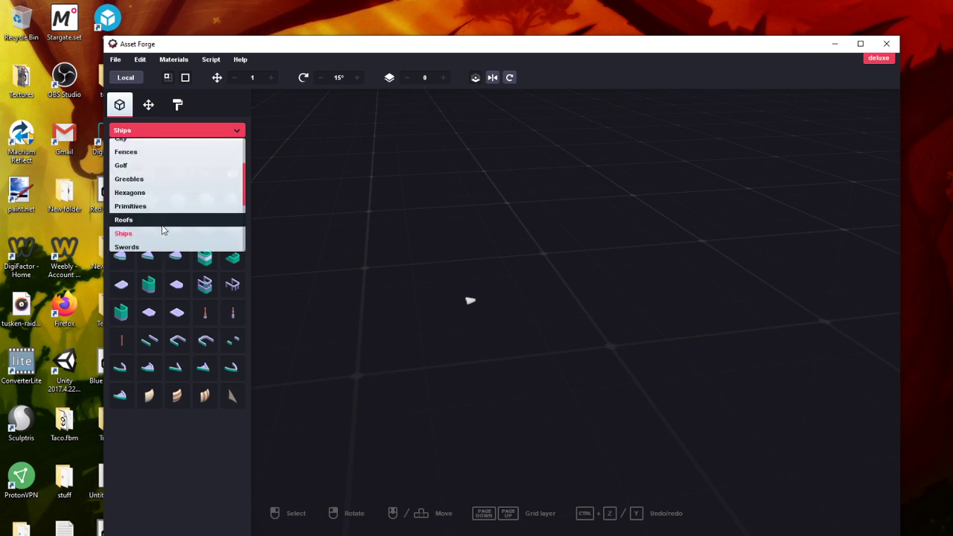
left_click(164, 247)
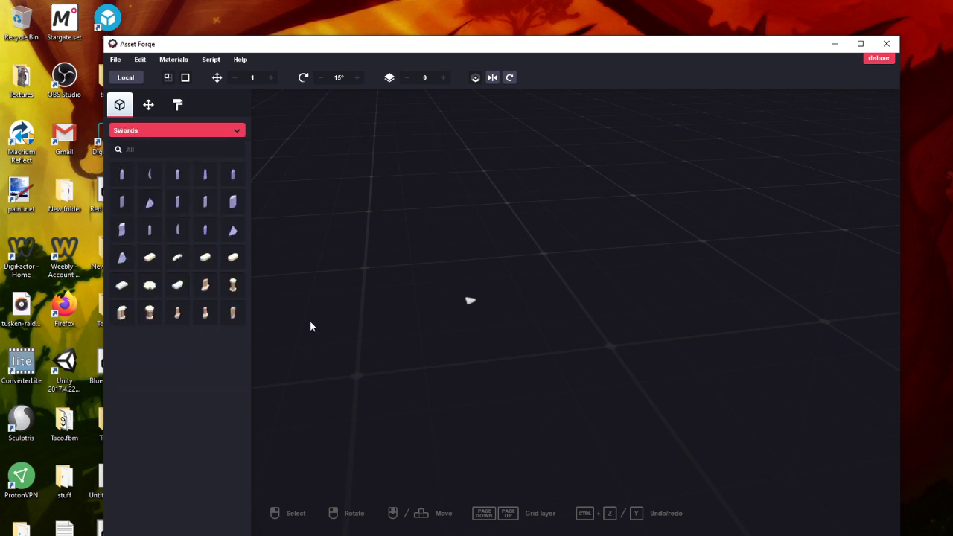
left_click(139, 131)
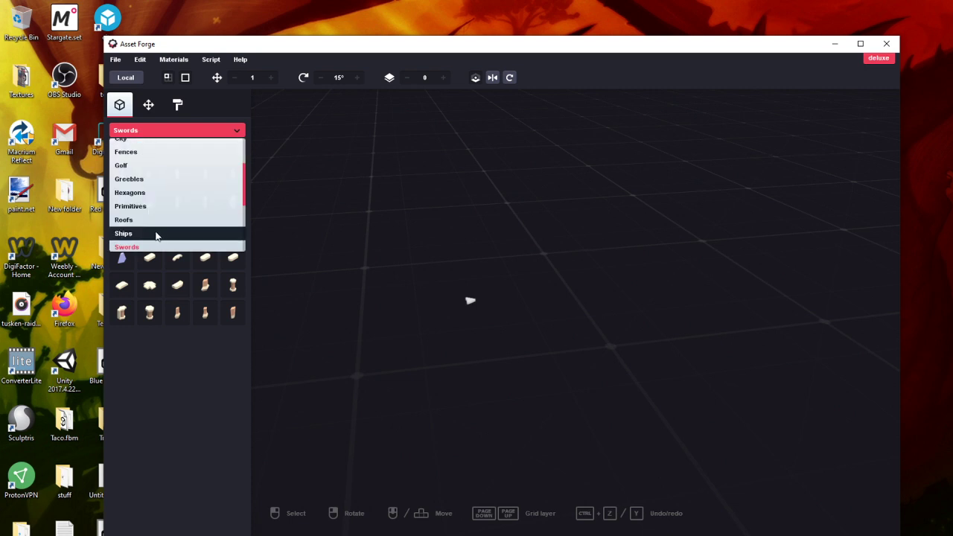
scroll(166, 236, "down", 1)
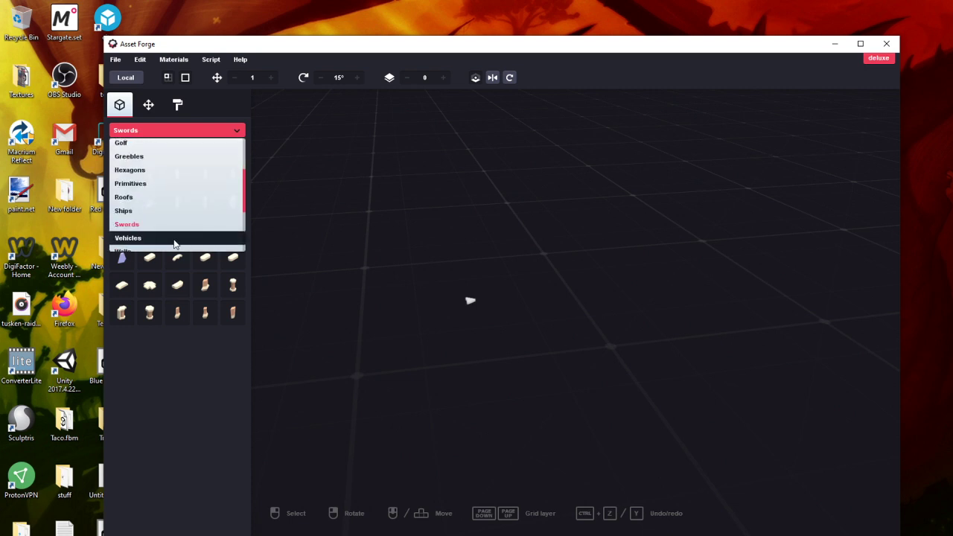
left_click(174, 239)
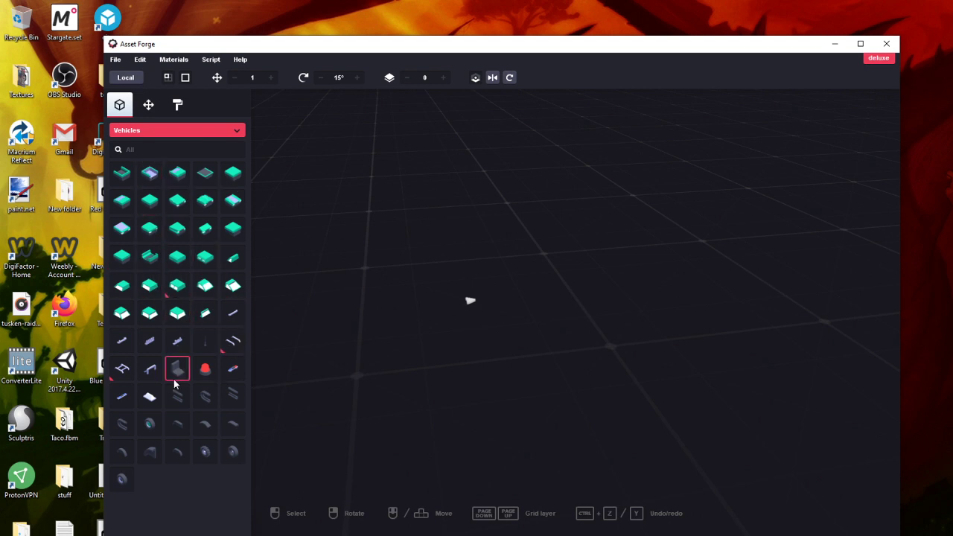
Place the blue open-top car cockpit block with windshield and seats from the DigiFactor collection on the grid
left_click(157, 130)
scroll(171, 216, "down", 2)
scroll(172, 227, "down", 1)
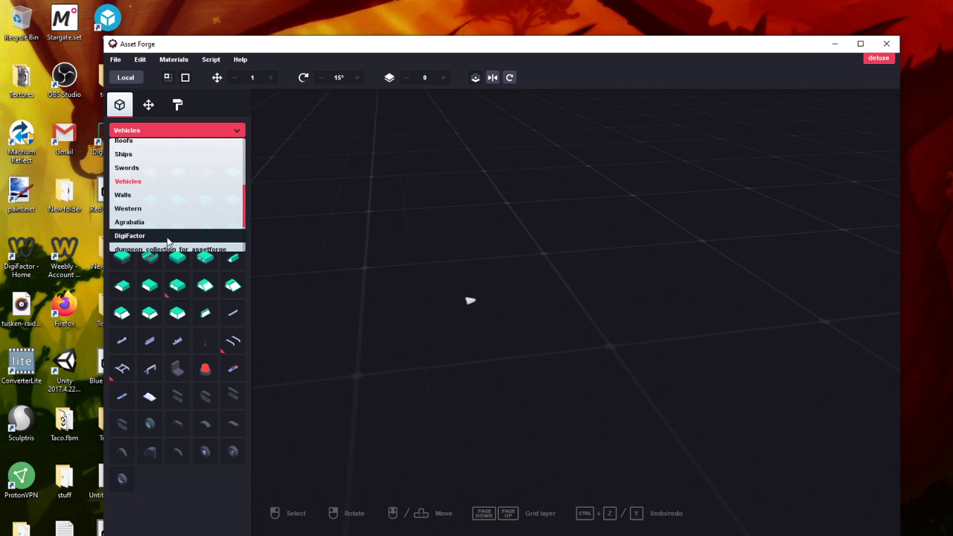
left_click(168, 237)
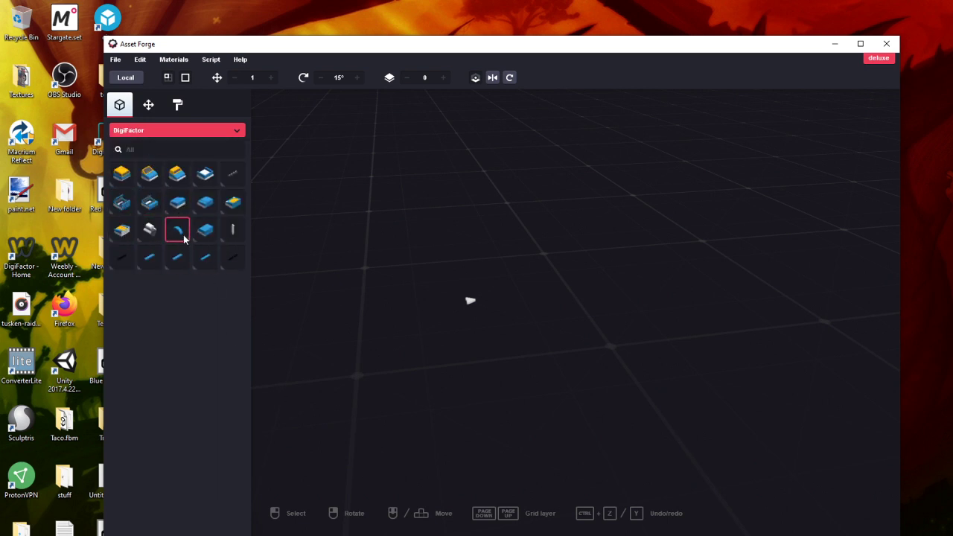
left_click(149, 208)
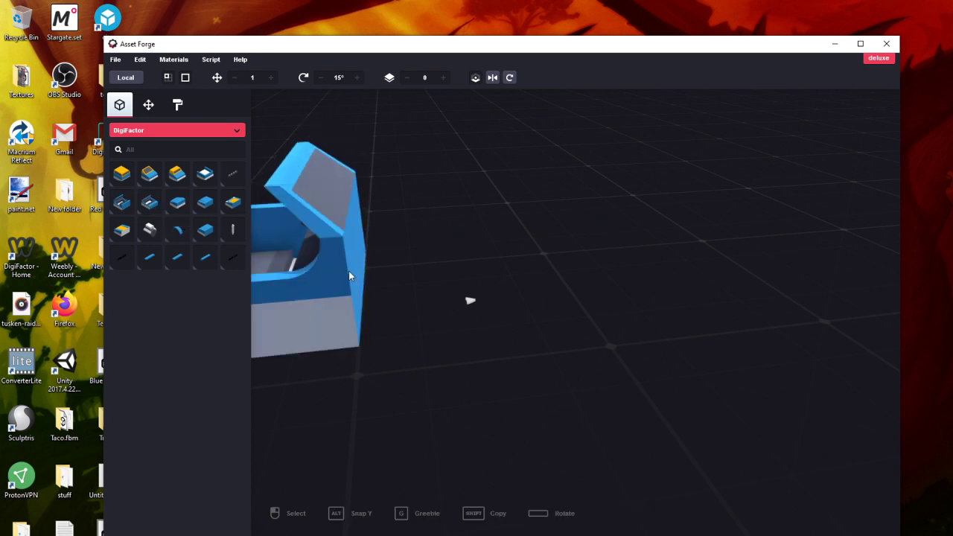
left_click(476, 313)
Examine the placed cockpit block's interior, windshield and sides from above and from several angles, then deselect it
right_click_drag(641, 344, 604, 290)
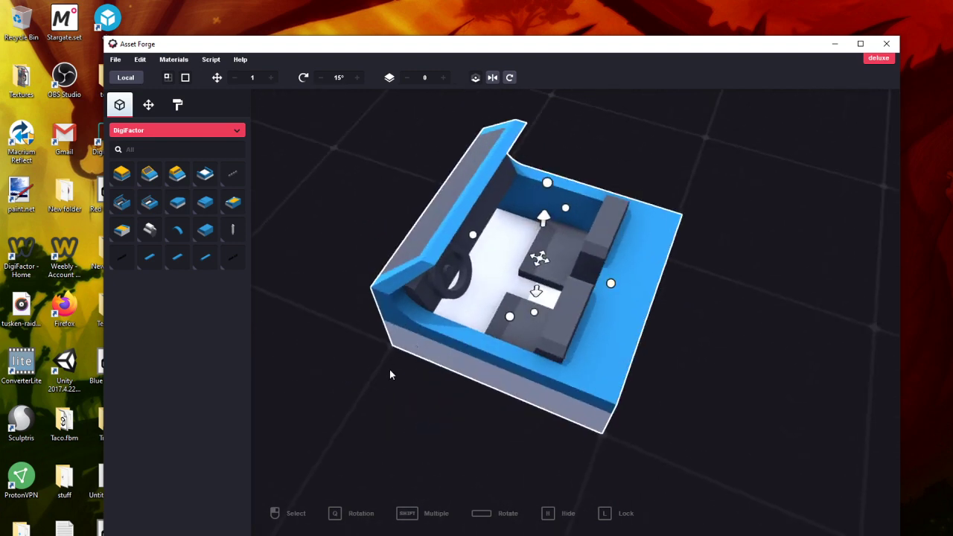
right_click_drag(509, 317, 516, 201)
right_click_drag(333, 368, 568, 237)
scroll(598, 383, "down", 4)
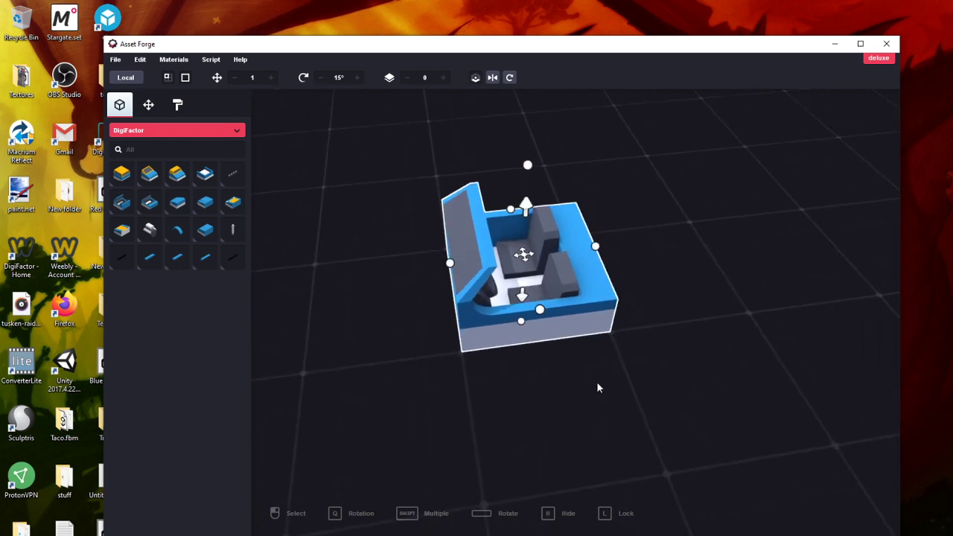
right_click_drag(596, 384, 474, 429)
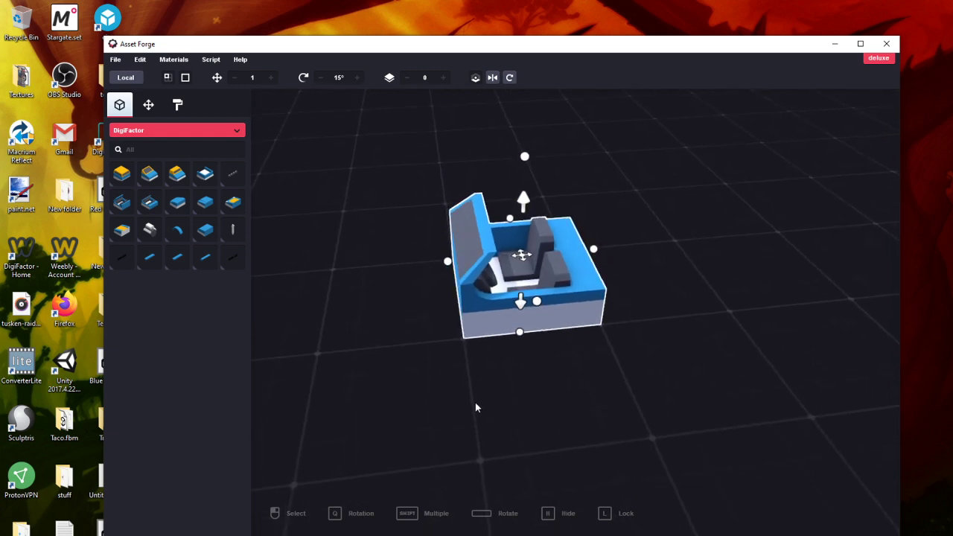
left_click(474, 405)
right_click_drag(340, 350, 395, 341)
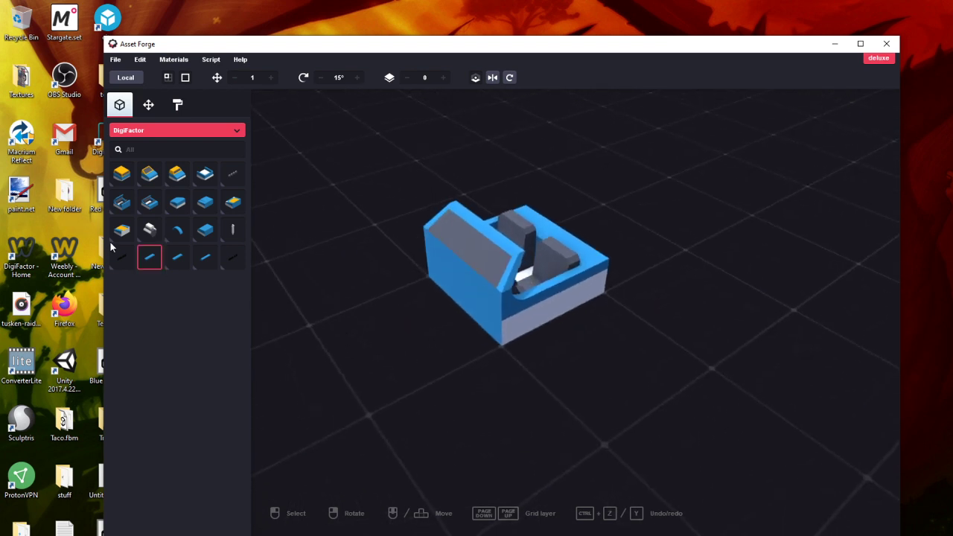
Place the blue sloped hood block with a flush yellow panel against the cockpit's front and cut it from the scene
left_click(232, 203)
left_click(372, 327)
right_click_drag(410, 358, 448, 368)
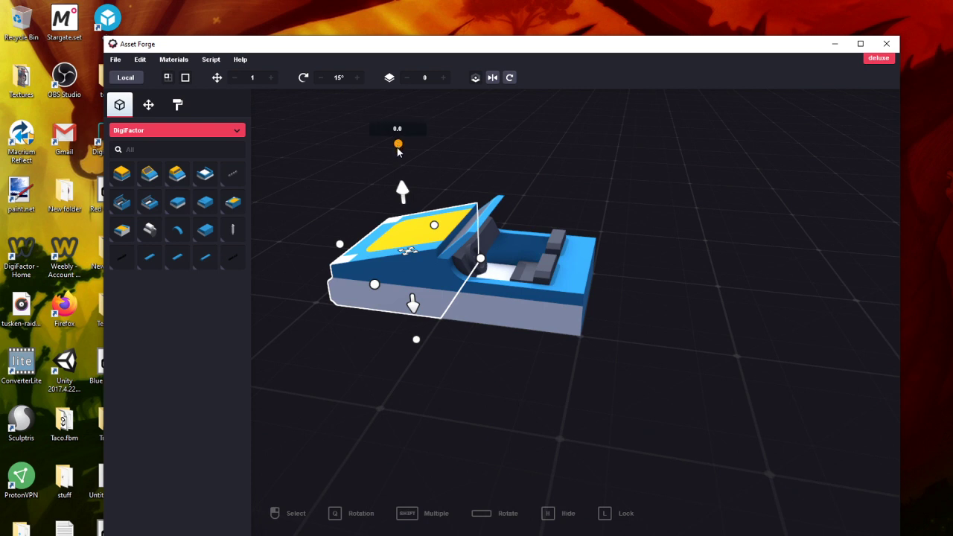
left_click(454, 380)
right_click_drag(454, 380, 448, 303)
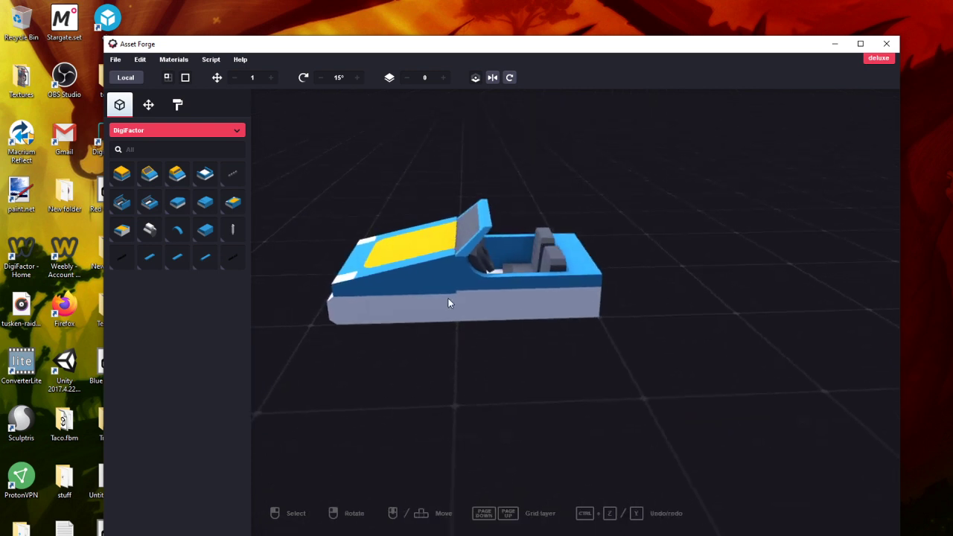
left_click(454, 318)
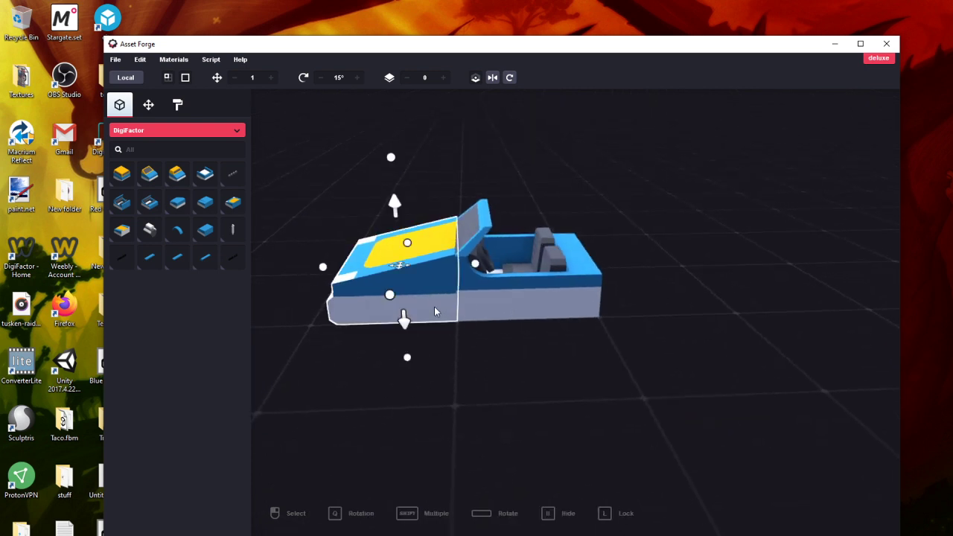
left_click(139, 60)
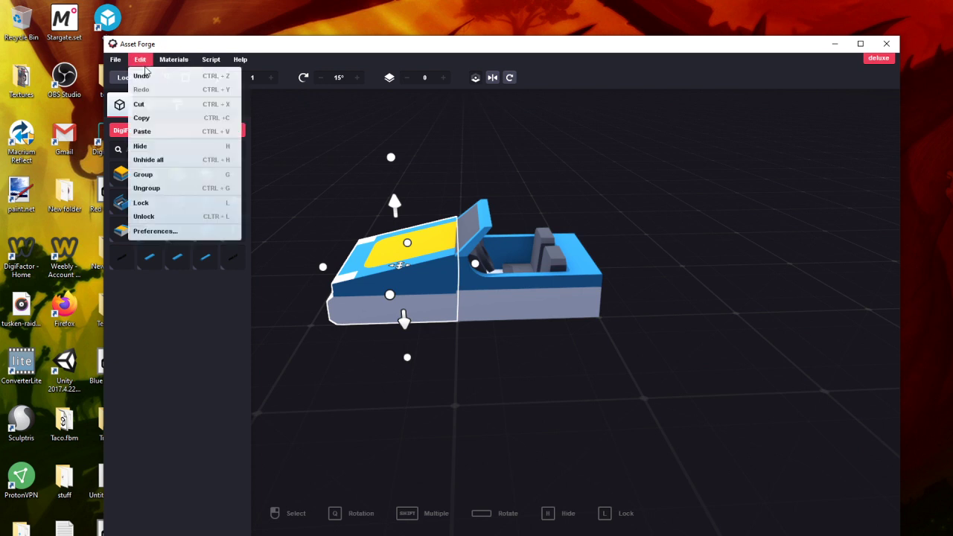
left_click(146, 105)
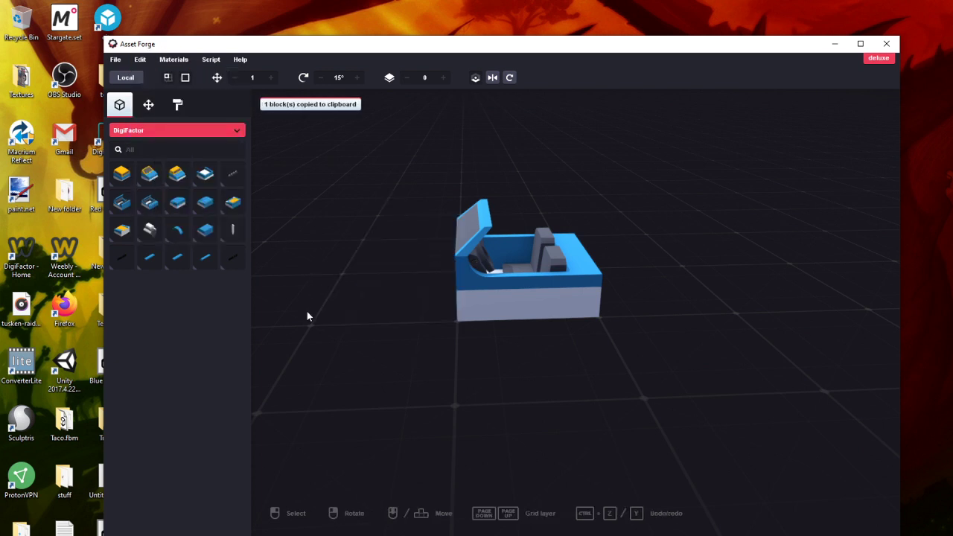
Place the DigiFactor hood block with the recessed yellow panel directly in front of the cockpit and leave it selected
right_click_drag(307, 311, 490, 389)
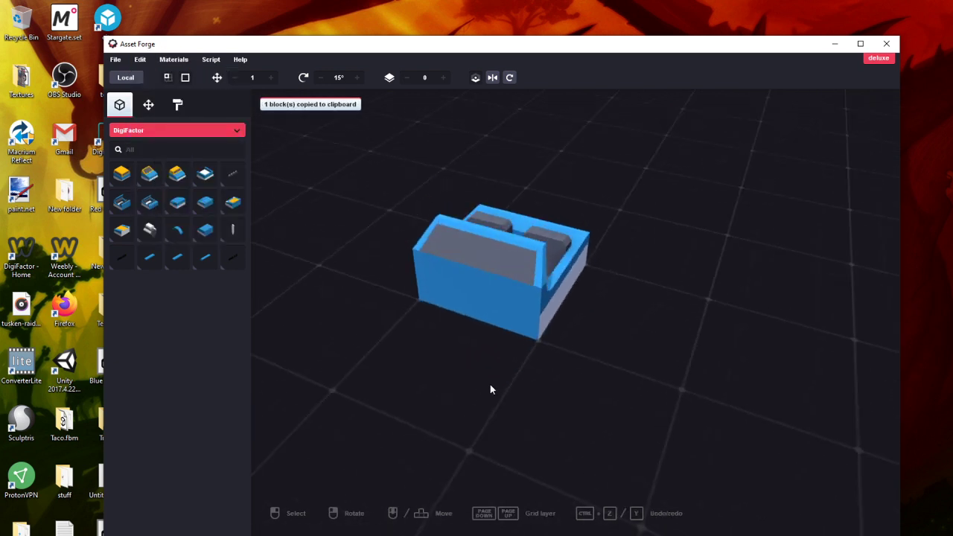
left_click(122, 231)
left_click(441, 312)
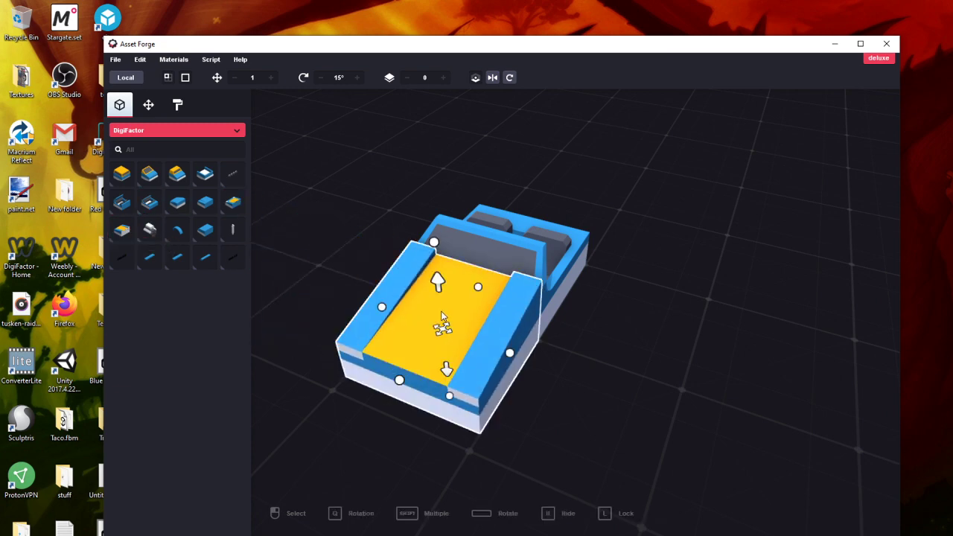
right_click_drag(440, 312, 523, 299)
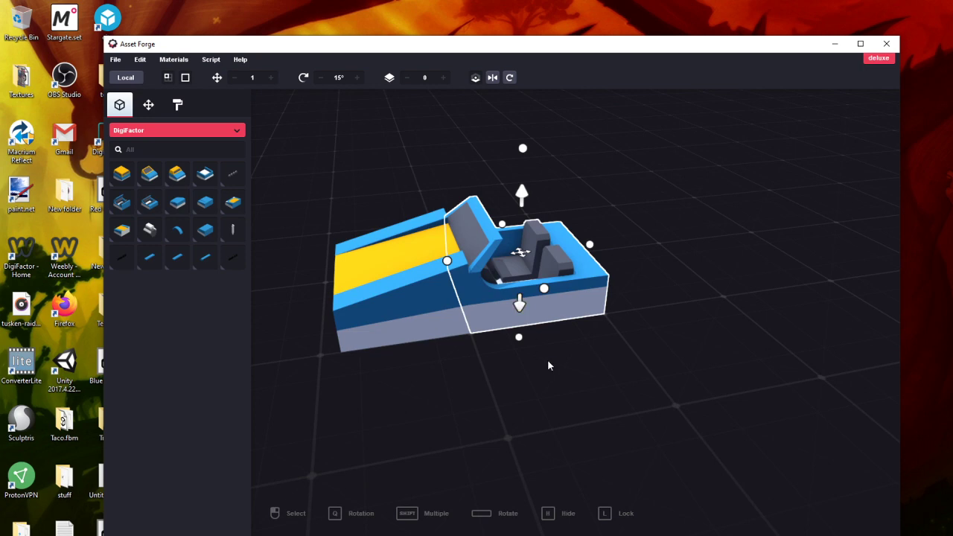
right_click_drag(549, 364, 602, 347)
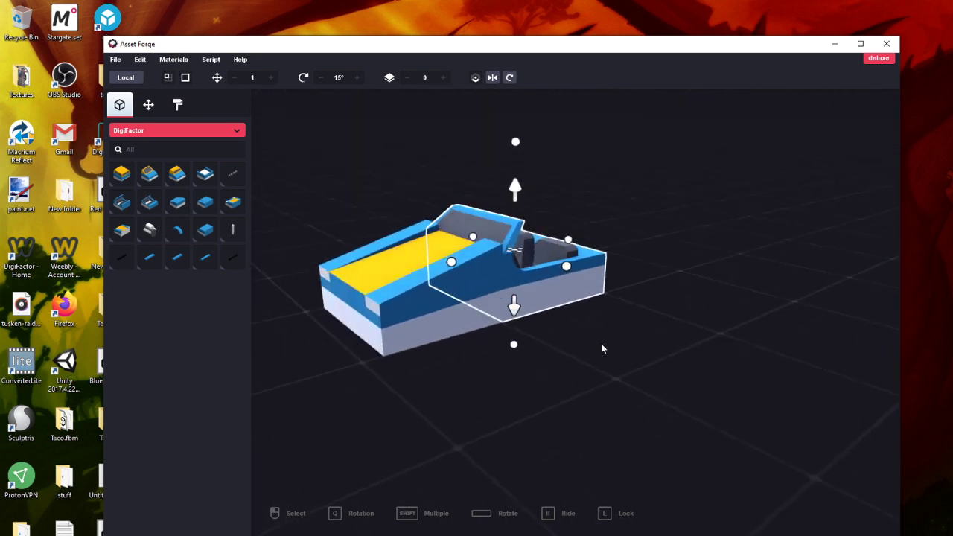
left_click(446, 291)
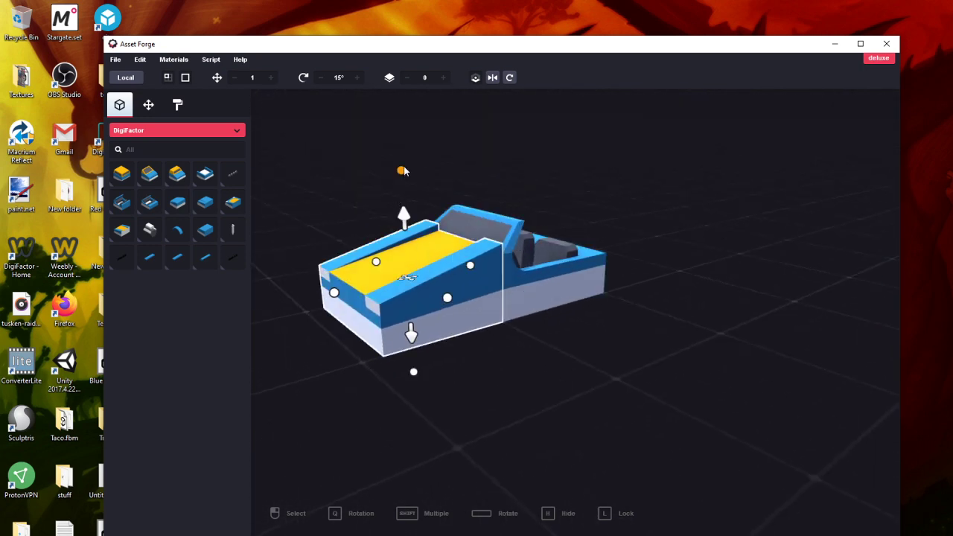
Reduce the hood block's height slightly and deselect it
left_click_drag(402, 169, 402, 177)
left_click(646, 380)
right_click_drag(646, 381, 811, 419)
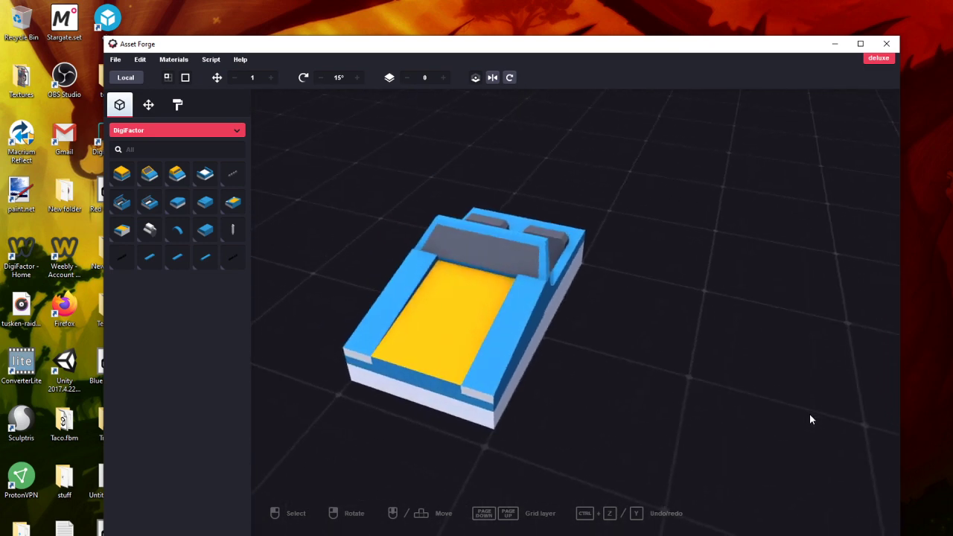
Place the DigiFactor engine block on the hood's yellow panel, move it back towards the windshield and raise it slightly
left_click(150, 229)
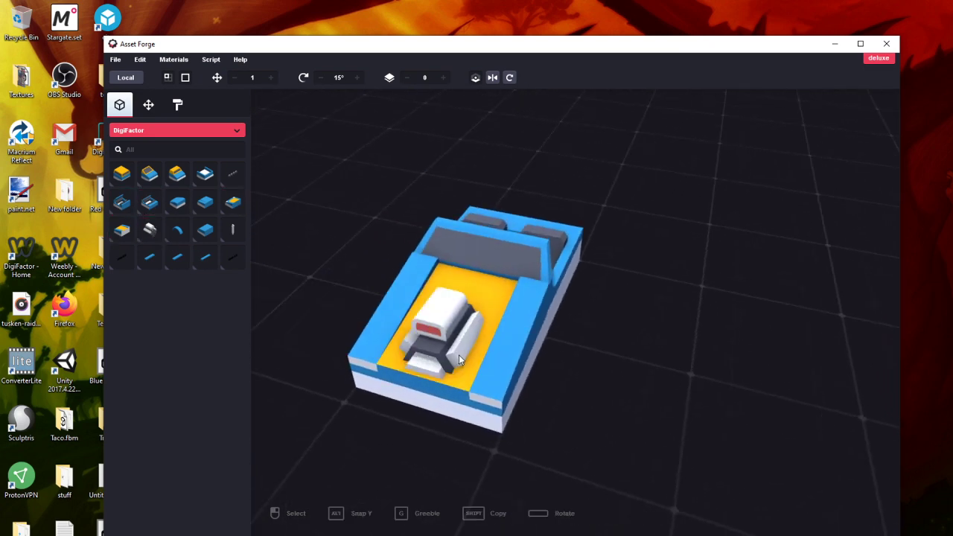
left_click(459, 359)
left_click_drag(441, 339, 461, 305)
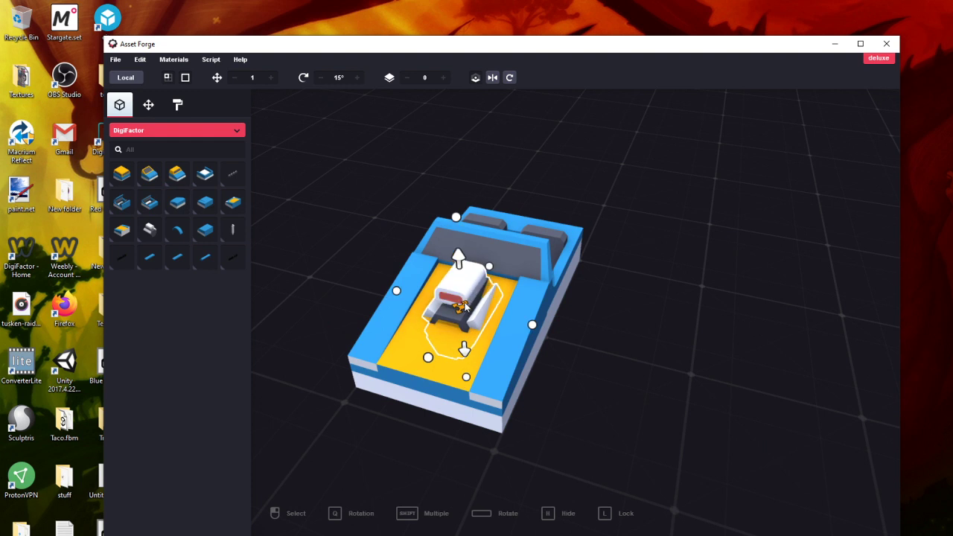
left_click_drag(460, 254, 461, 242)
left_click(744, 406)
right_click_drag(744, 406, 652, 407)
Shift the engine slightly forward along the yellow hood panel, away from the windshield, and deselect it
left_click(417, 262)
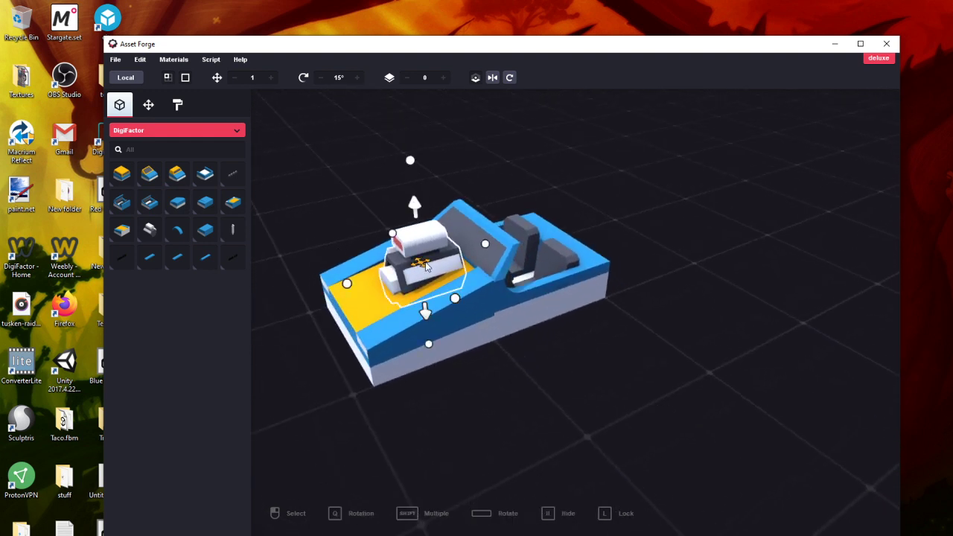
left_click_drag(426, 261, 412, 268)
left_click(553, 387)
right_click_drag(552, 386, 446, 429)
Place the DigiFactor rear block with the large slanted yellow-framed window behind the cockpit and cut it from the scene
right_click_drag(588, 336, 405, 279)
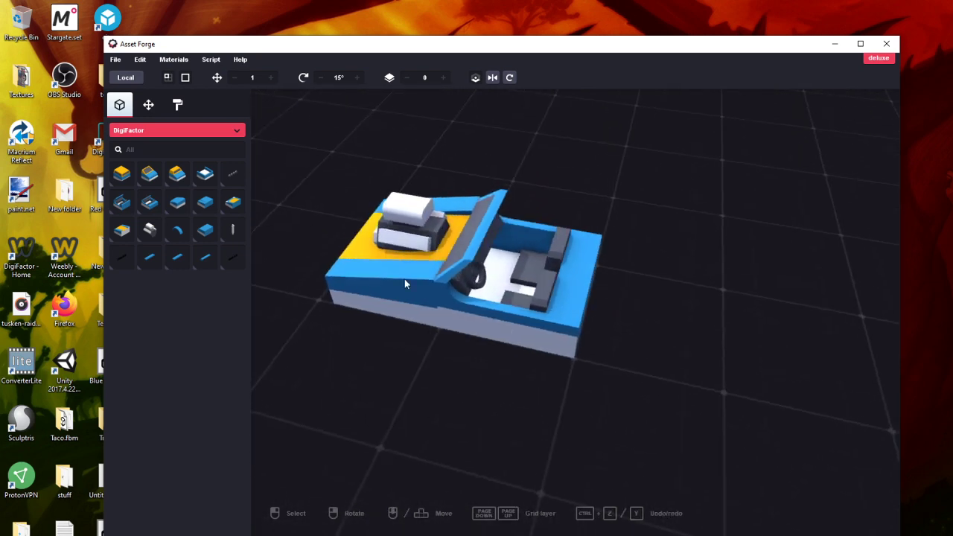
left_click(150, 176)
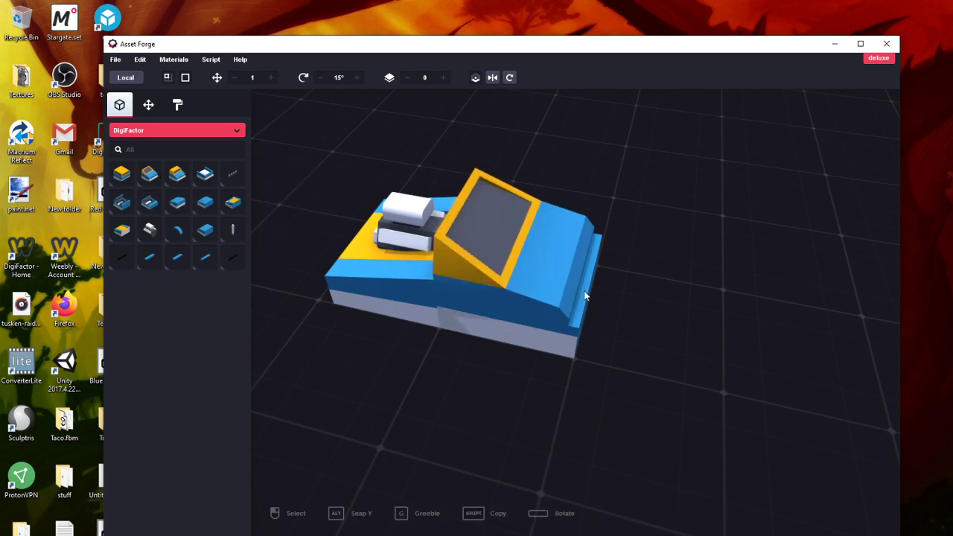
left_click(667, 308)
right_click_drag(667, 308, 614, 210)
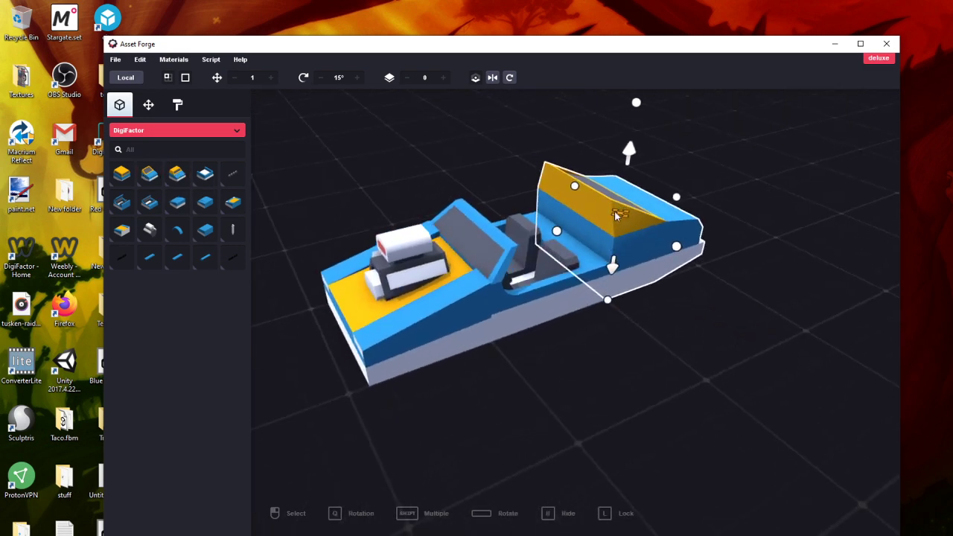
left_click(140, 60)
left_click(165, 109)
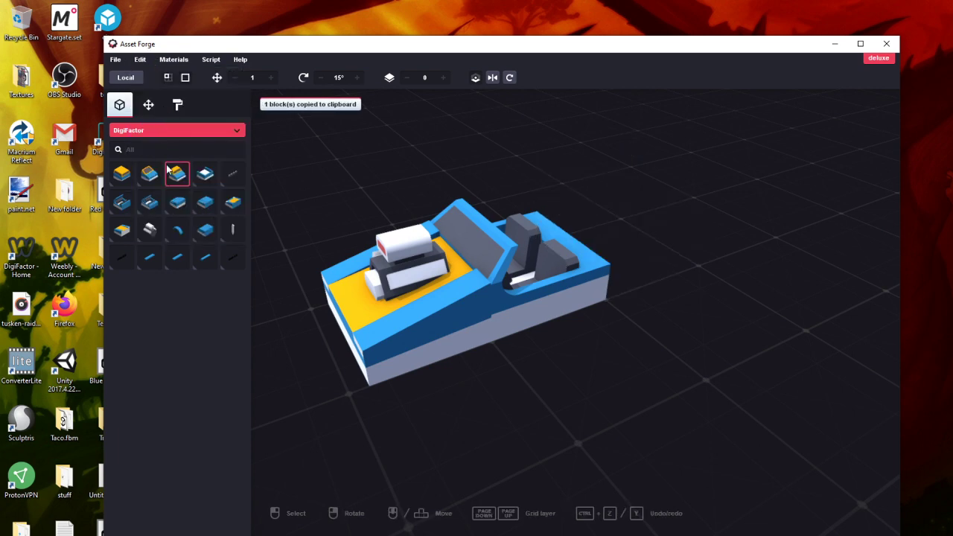
Place the DigiFactor rear block with the flat yellow roof and sloped blue deck flush behind the cockpit seats
key("ctrl+v")
left_click(631, 263)
mouse_move(631, 263)
right_mouse_down()
mouse_move(612, 321)
mouse_move(635, 277)
right_mouse_up()
left_click_drag(653, 247, 630, 246)
left_click(638, 355)
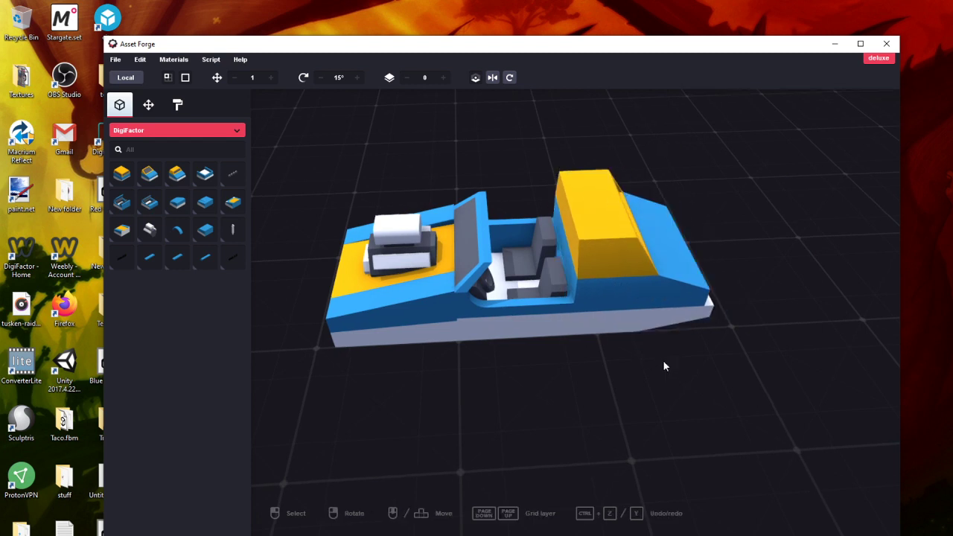
Reduce the height of the yellow-roofed rear block slightly and deselect it
right_click_drag(662, 361, 631, 281)
left_click(632, 281)
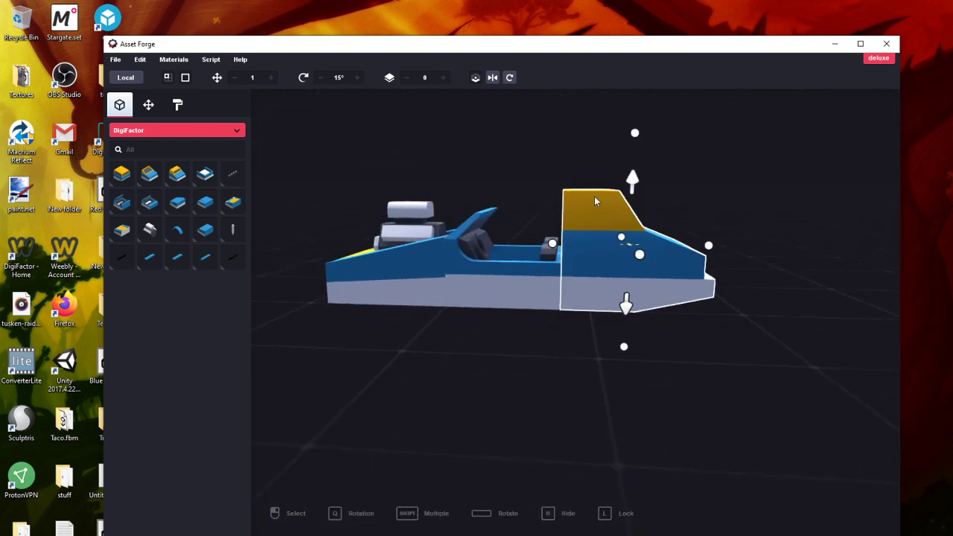
left_click_drag(633, 129, 635, 143)
left_click(753, 370)
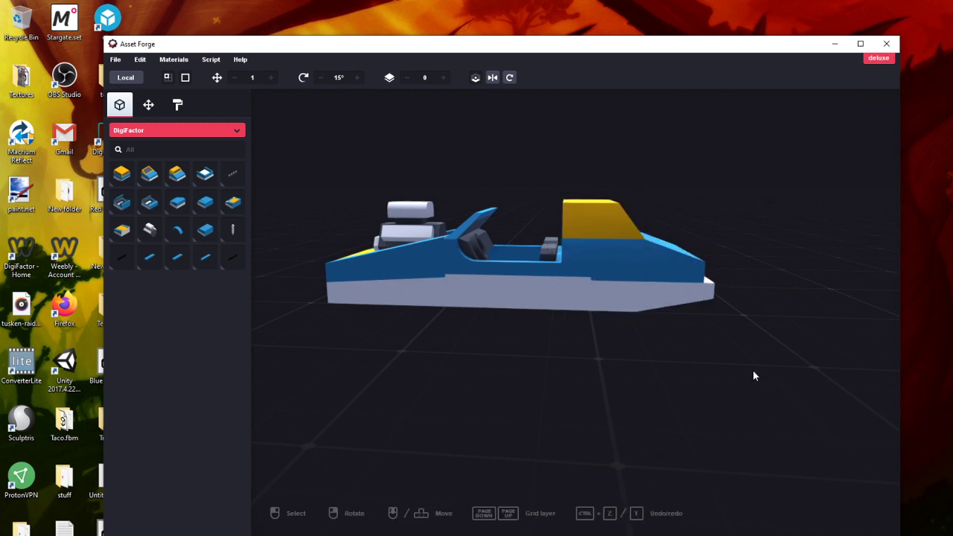
Place a curved blue fender block on the driver's side of the rear body and move it slightly forward
right_click_drag(753, 370, 186, 283)
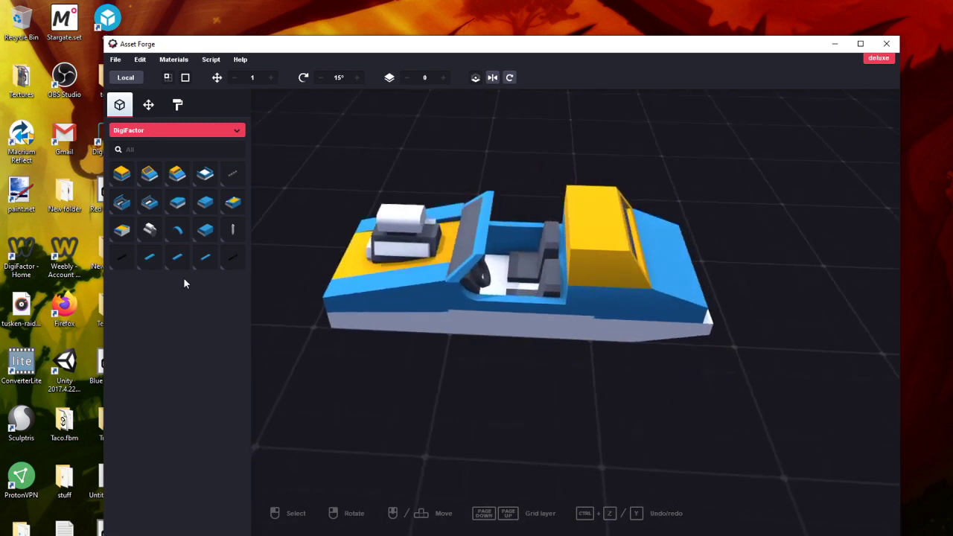
right_click_drag(345, 340, 227, 269)
left_click(185, 235)
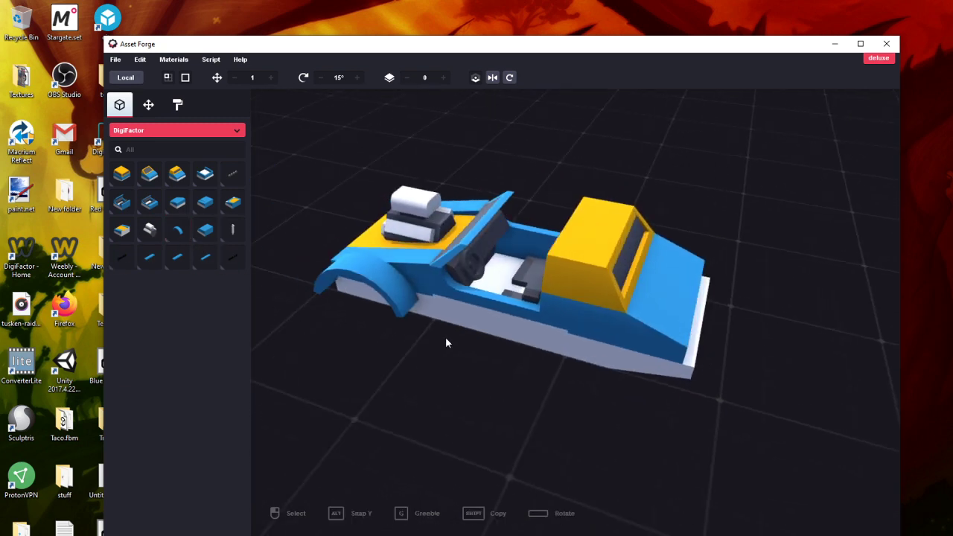
left_click(574, 384)
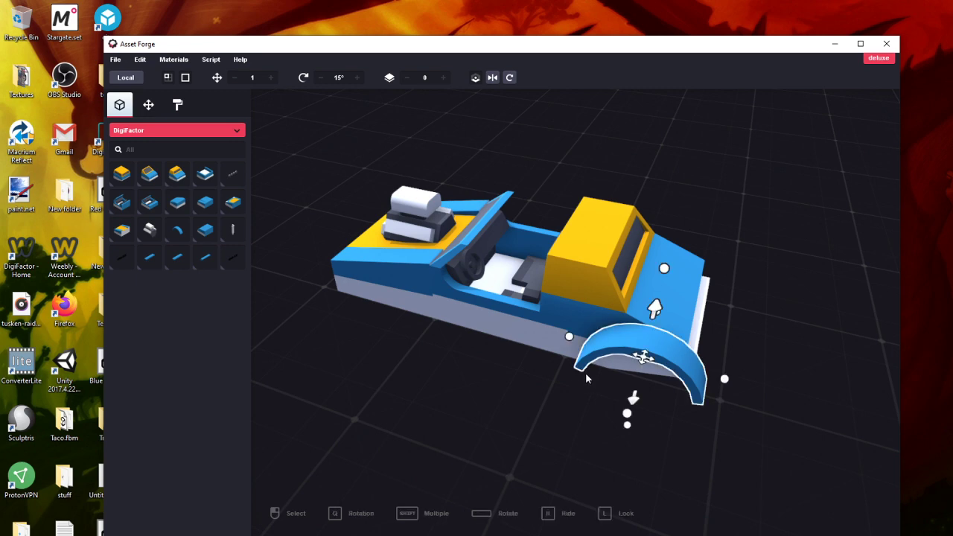
left_click_drag(638, 356, 593, 343)
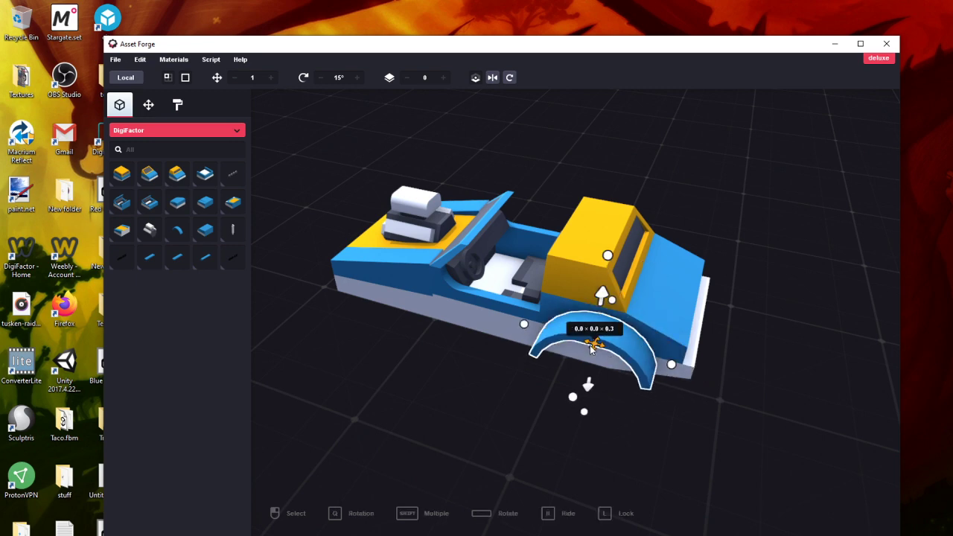
left_click(699, 403)
Place a second curved fender, move it to the rear passenger side and slide it forward opposite the first
right_click_drag(700, 403, 274, 281)
left_click(184, 233)
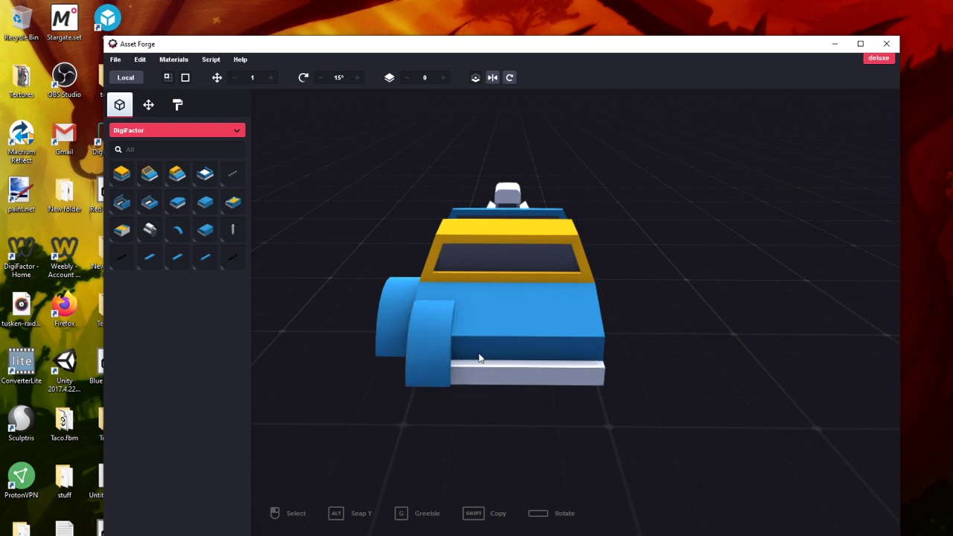
left_click(436, 348)
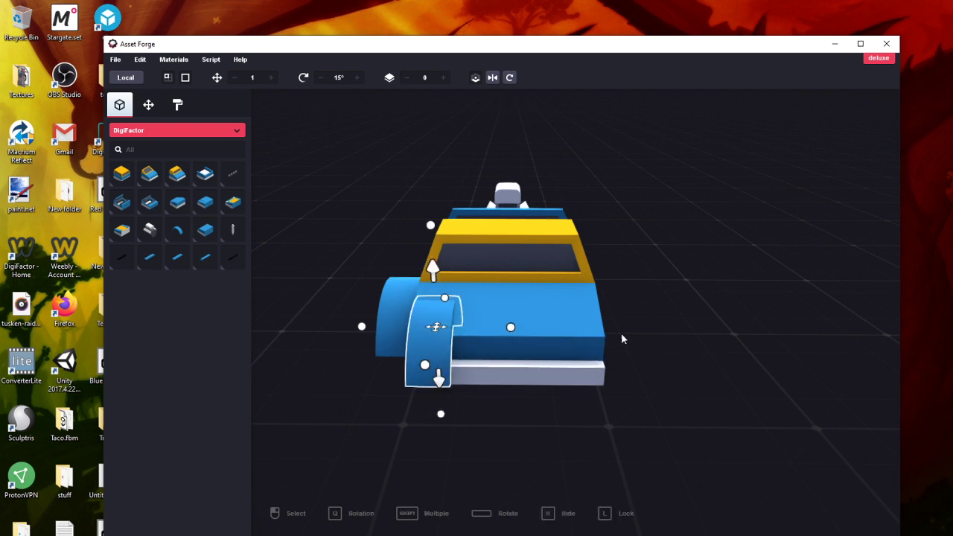
left_click_drag(438, 332, 606, 321)
left_click(679, 428)
right_click_drag(679, 428, 331, 437)
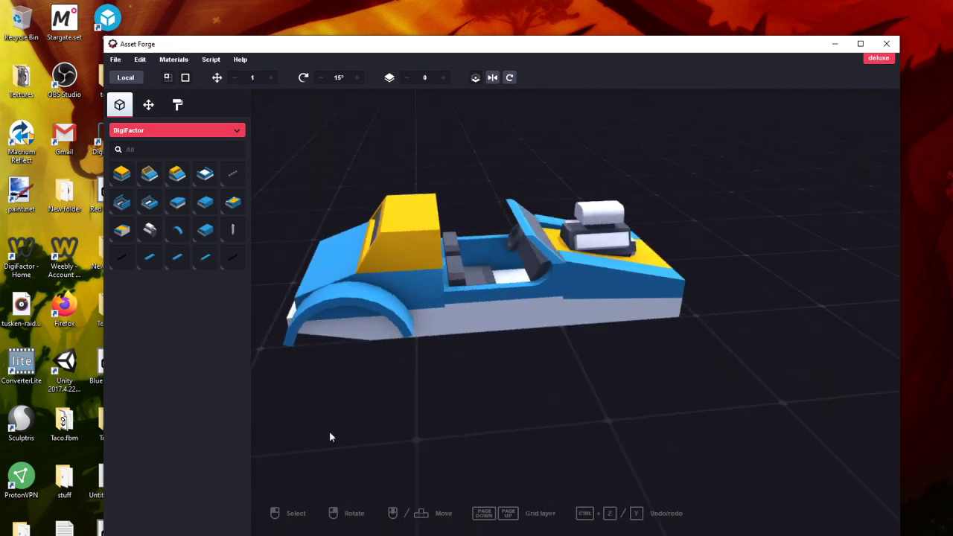
left_click_drag(336, 302, 381, 307)
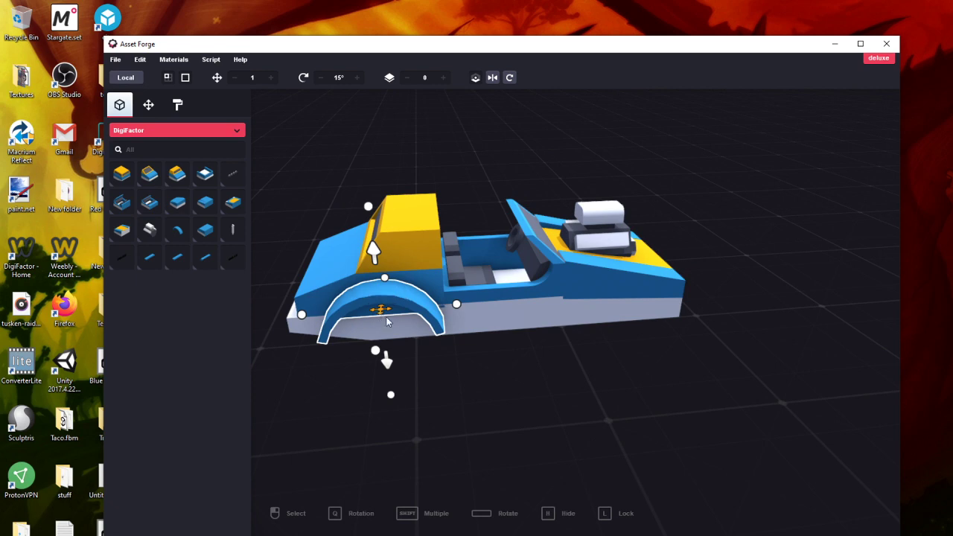
left_click(502, 421)
Place a third curved fender on the passenger side of the hood and move it inward against the body
right_click_drag(503, 420, 298, 446)
left_click(177, 230)
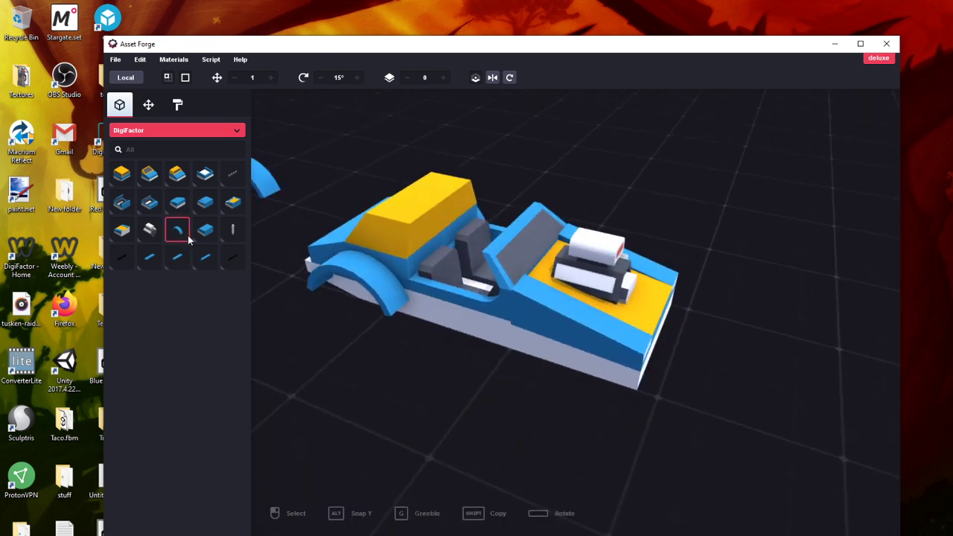
left_click(547, 373)
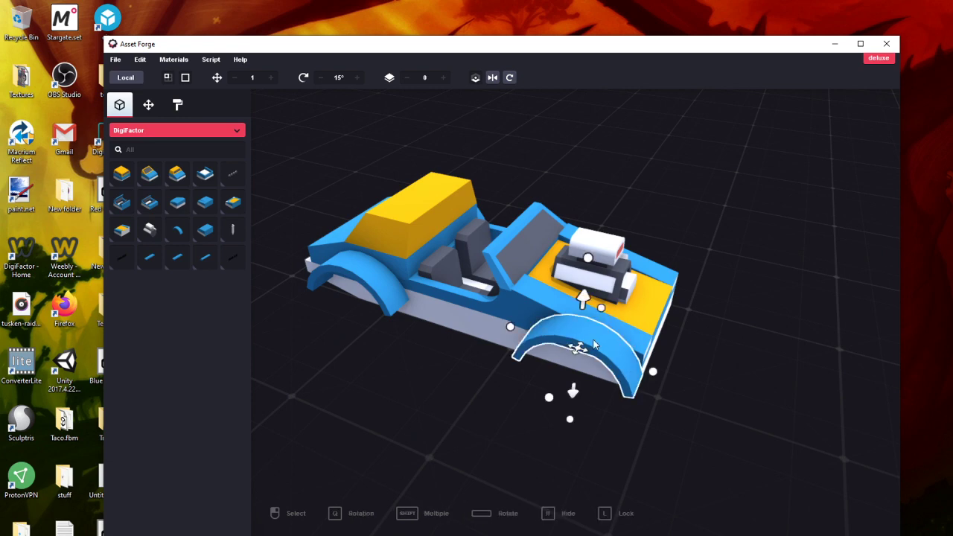
left_click_drag(584, 308, 563, 358)
left_click(853, 508)
right_click_drag(808, 454, 627, 436)
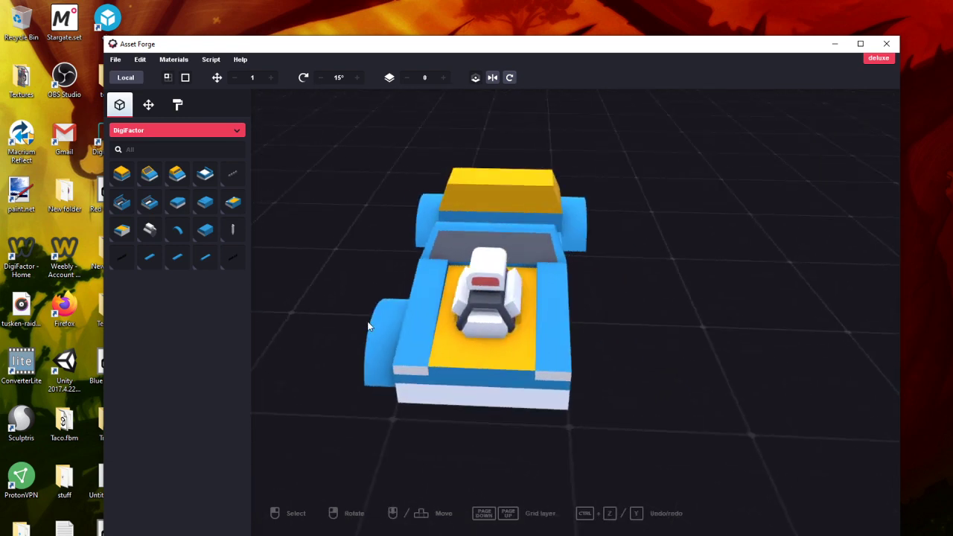
left_click(400, 375)
left_click_drag(392, 329, 408, 330)
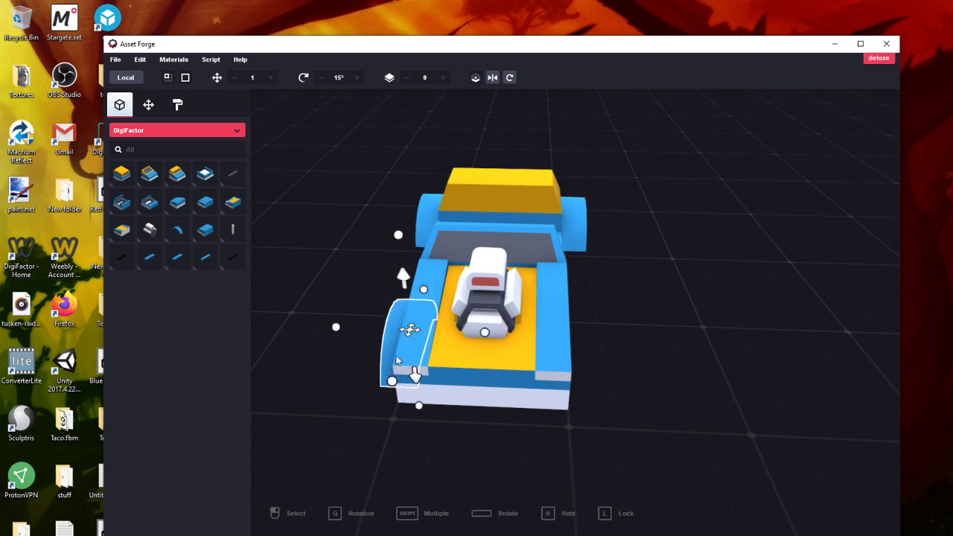
Place a fourth curved fender, rotated to face outward, and move it across to the driver's side of the hood
right_click_drag(358, 423, 456, 421)
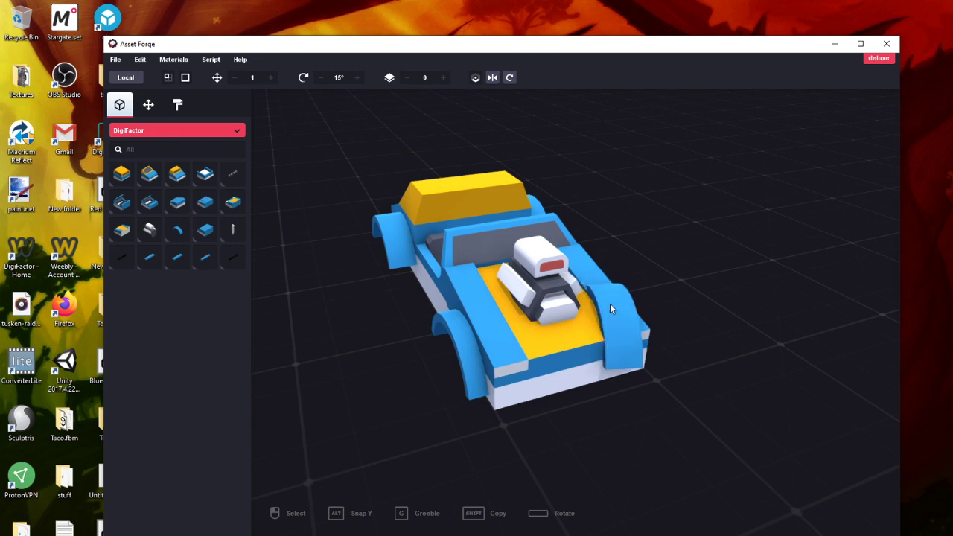
key("space")
key("space")
left_click(534, 317)
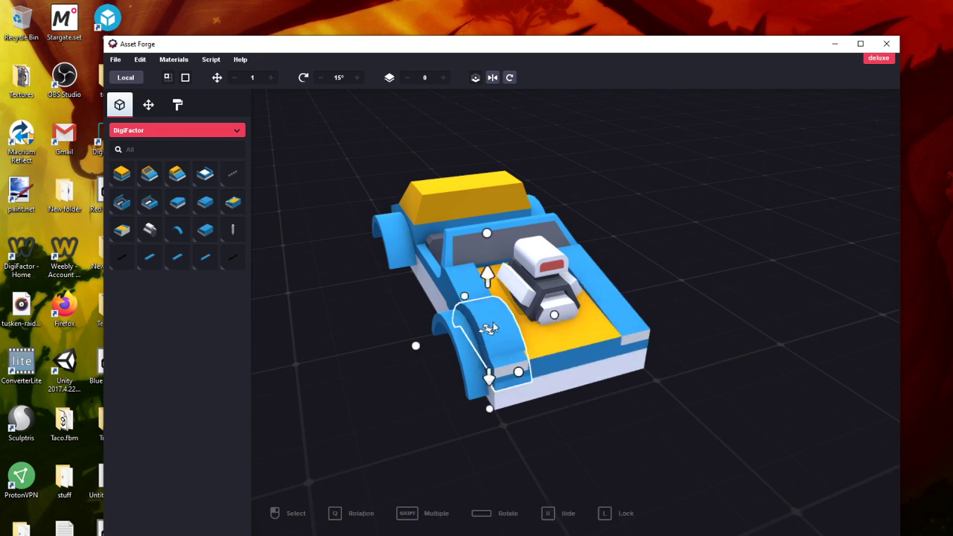
left_click_drag(492, 331, 620, 303)
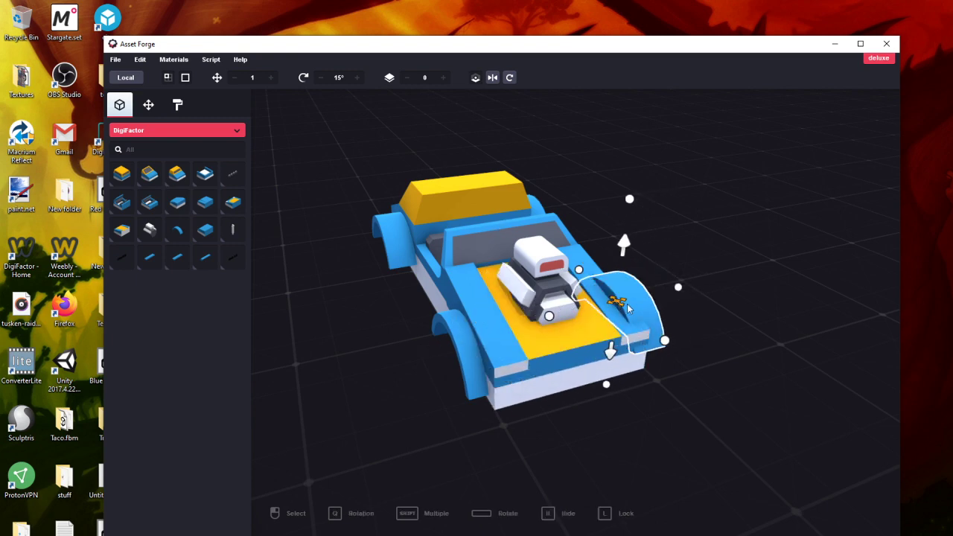
Lower the driver's side front fender by about 0.1, shift it slightly rearward and deselect it
right_click_drag(627, 307, 367, 288)
left_click_drag(386, 226, 386, 246)
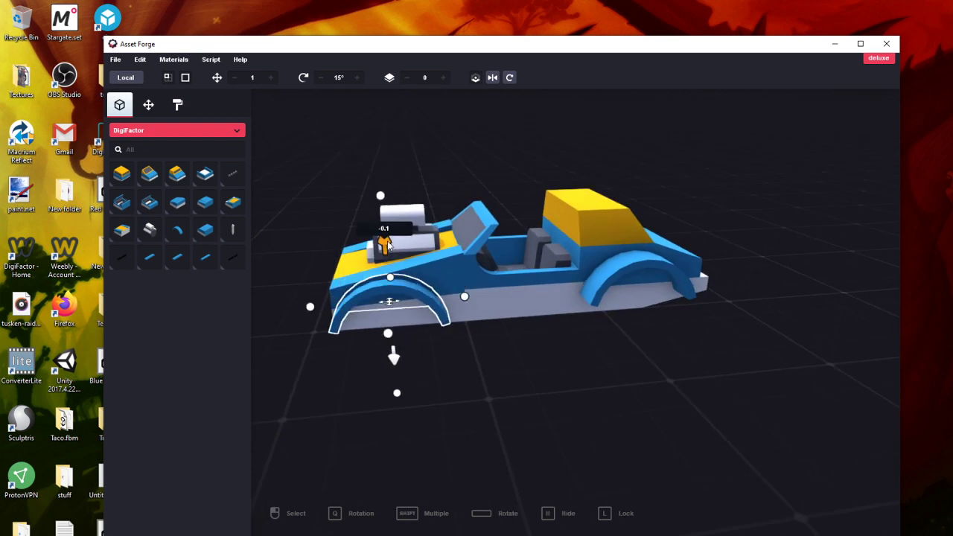
right_click_drag(438, 394, 595, 465)
left_click(595, 466)
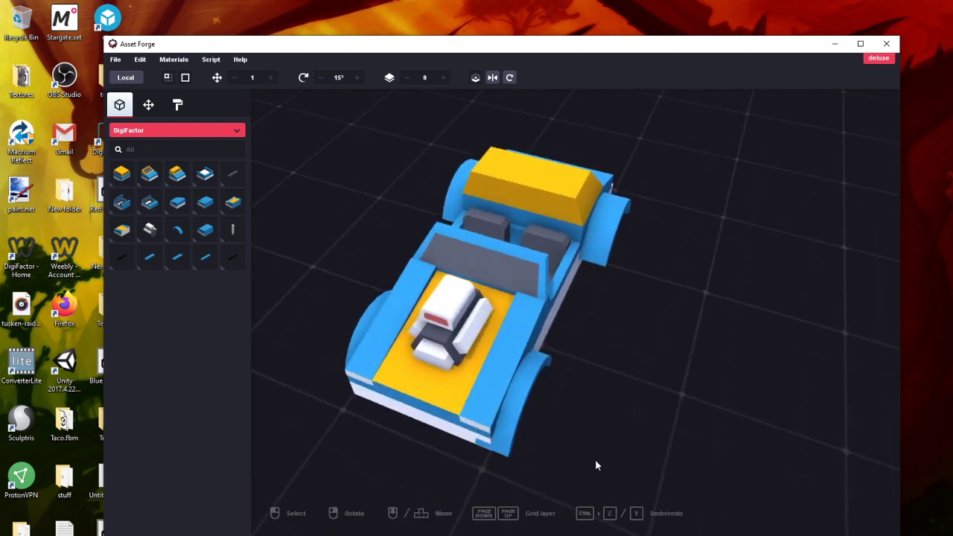
left_click(516, 414)
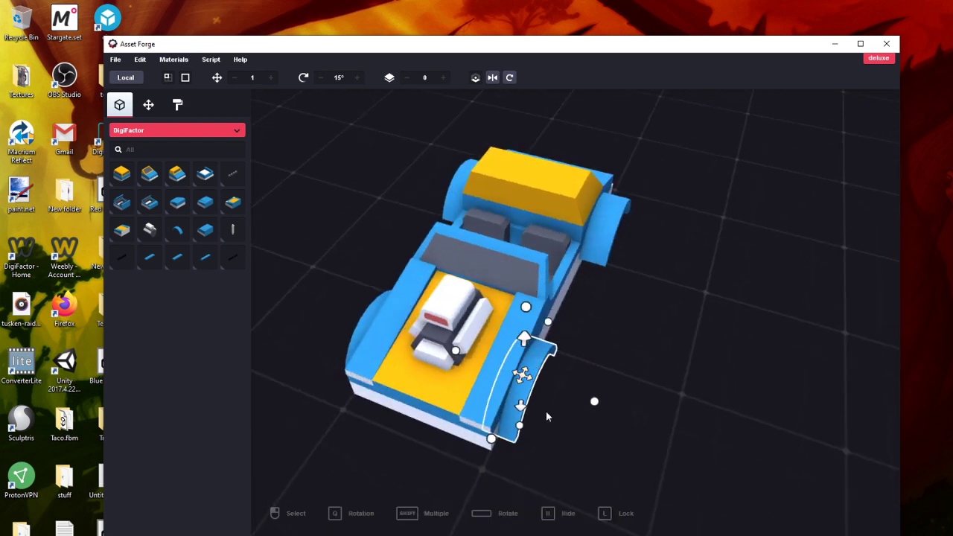
left_click(546, 414)
right_click_drag(588, 426, 280, 415)
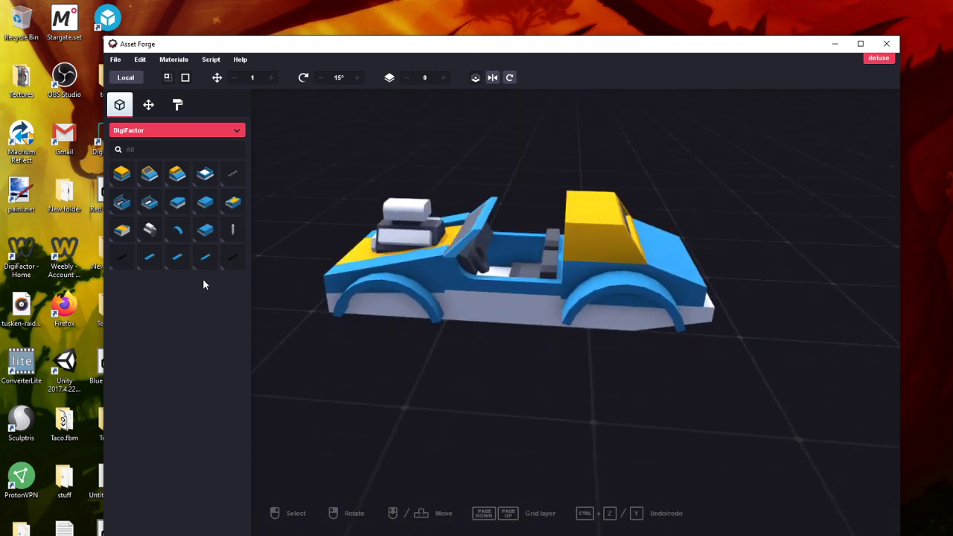
Place the spoiler block behind the cab, lower it onto the sloped rear deck and deselect it
right_click_drag(204, 285, 387, 358)
left_click(184, 260)
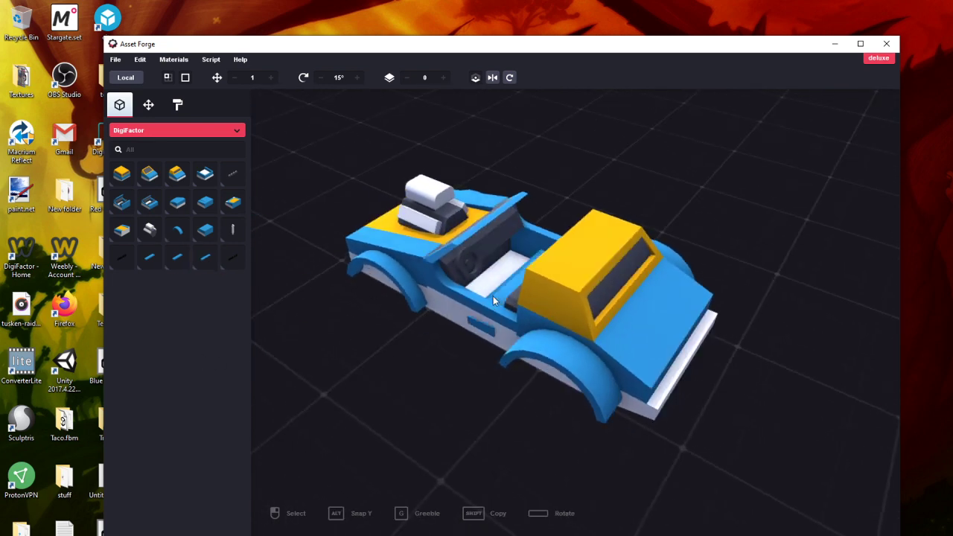
left_click(649, 214)
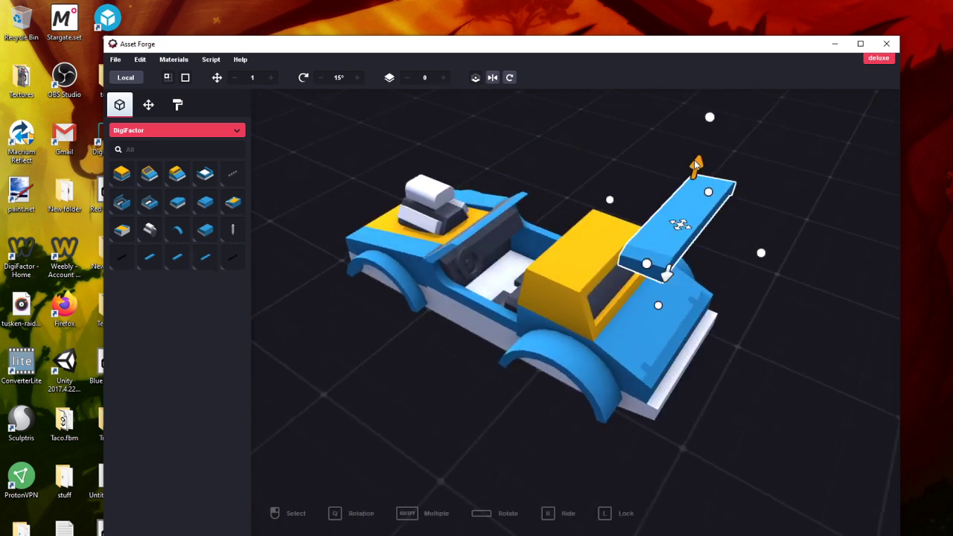
left_click_drag(696, 165, 679, 284)
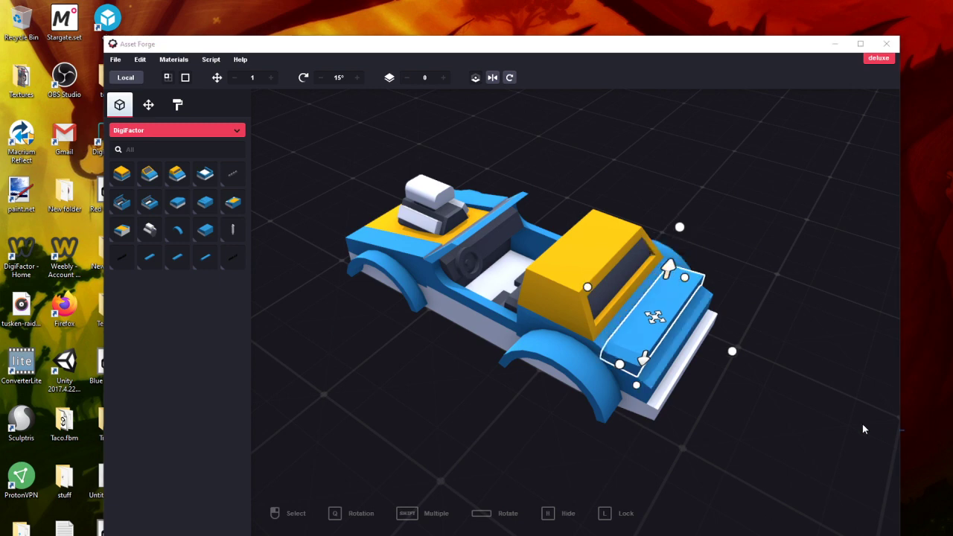
right_click_drag(863, 429, 696, 354)
left_click(690, 355)
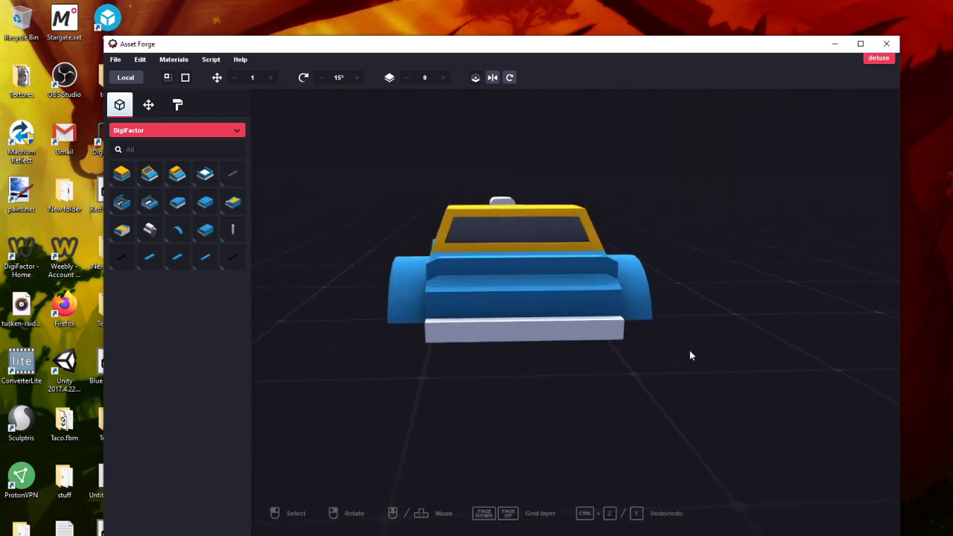
Raise the rear spoiler slightly so its supports rest on the deck, and shift it rearward by about 0.1
left_click(497, 265)
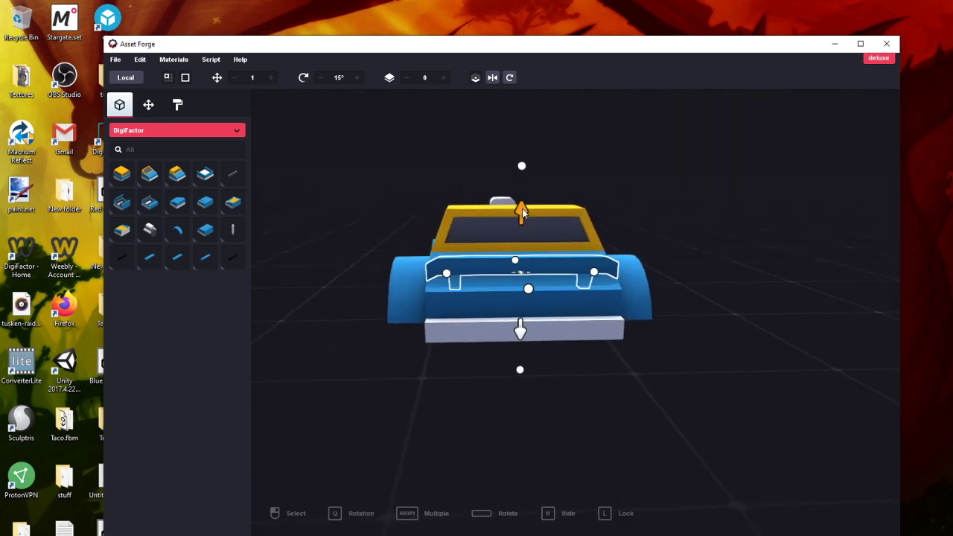
left_click_drag(523, 214, 524, 199)
left_click(676, 386)
right_click_drag(681, 391, 767, 427)
left_click(665, 270)
left_click_drag(665, 269, 670, 278)
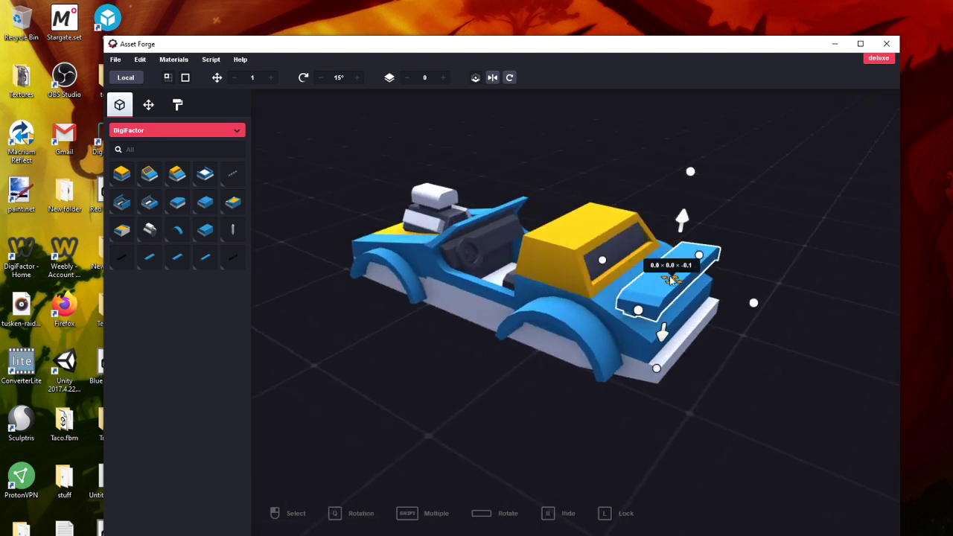
left_click(777, 345)
Look through the list of block collections and switch the library from DigiFactor to Vehicles
right_click_drag(777, 345, 403, 320)
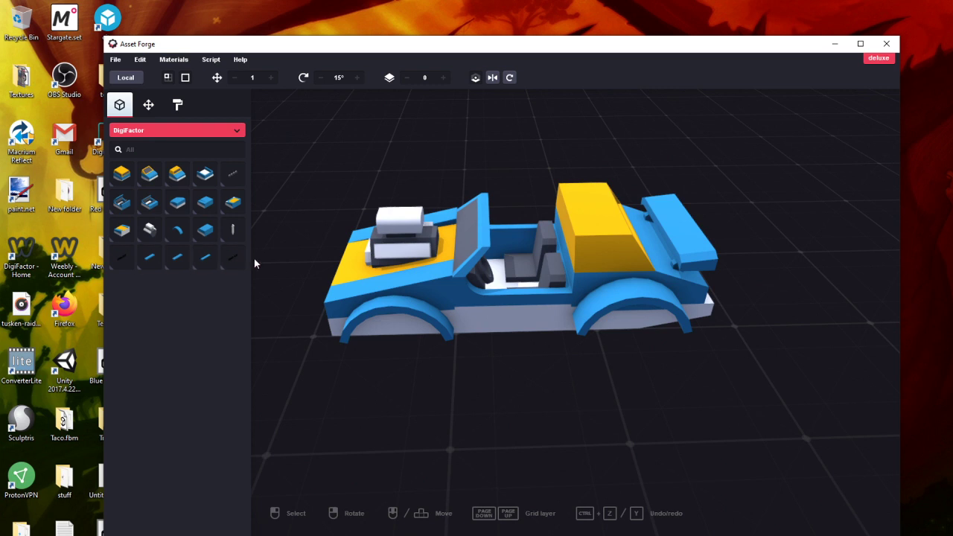
left_click(205, 133)
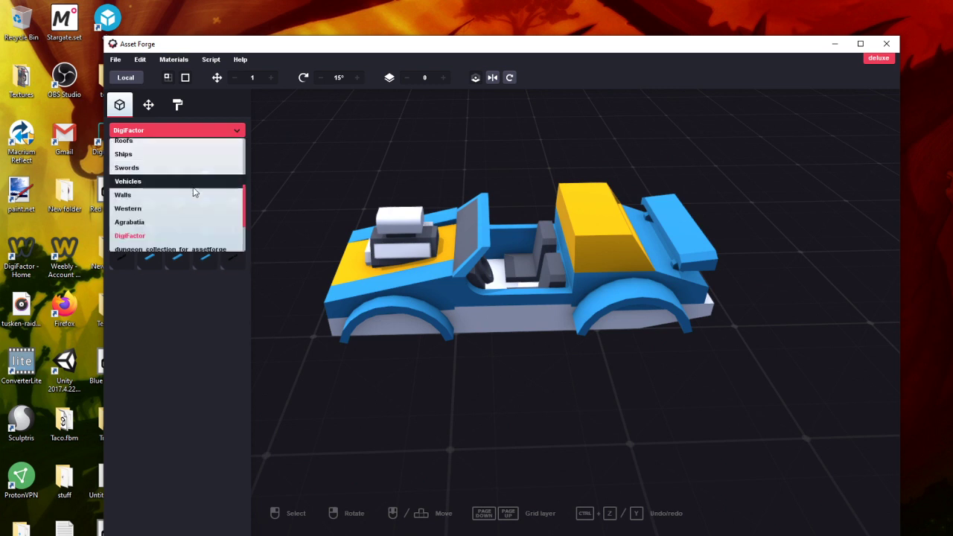
scroll(190, 208, "up", 5)
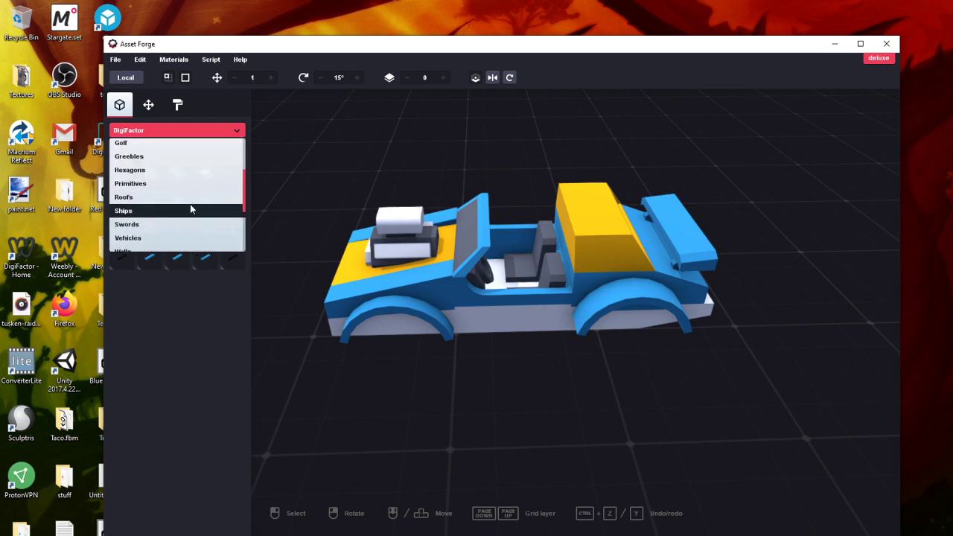
scroll(191, 208, "up", 2)
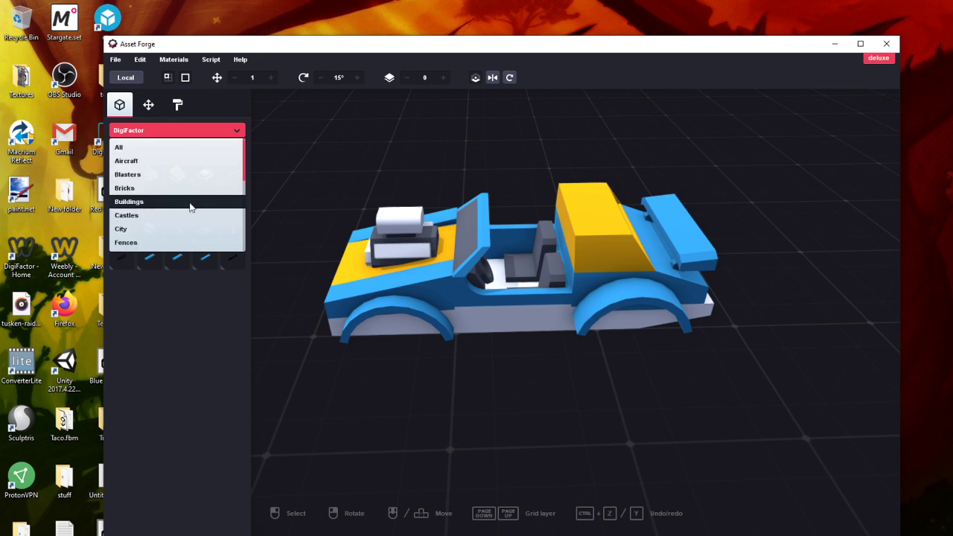
scroll(191, 207, "down", 4)
scroll(190, 208, "down", 3)
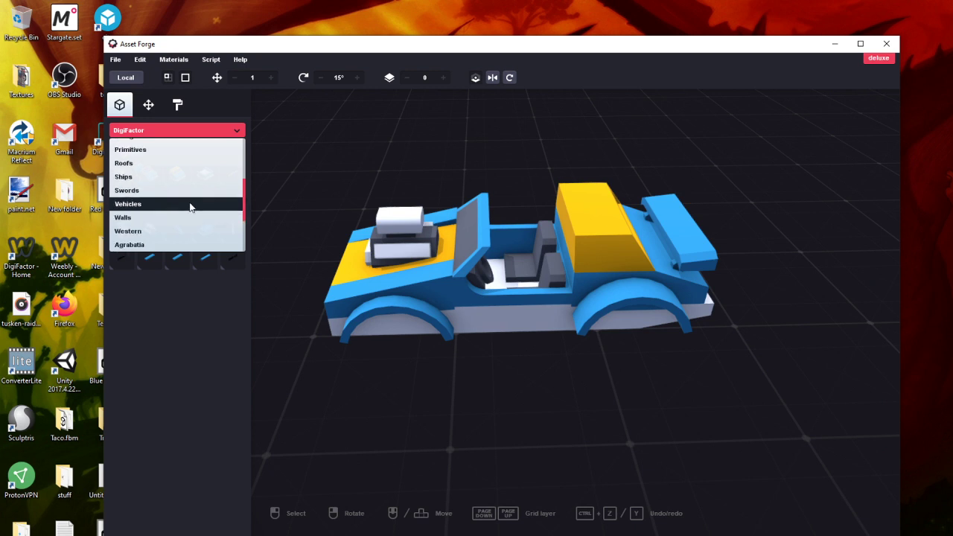
scroll(191, 208, "down", 8)
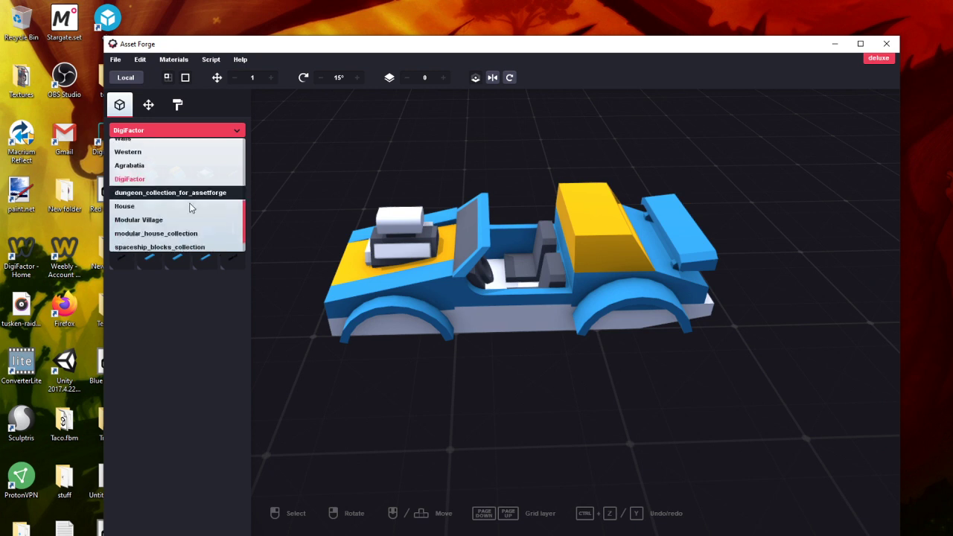
scroll(189, 205, "up", 4)
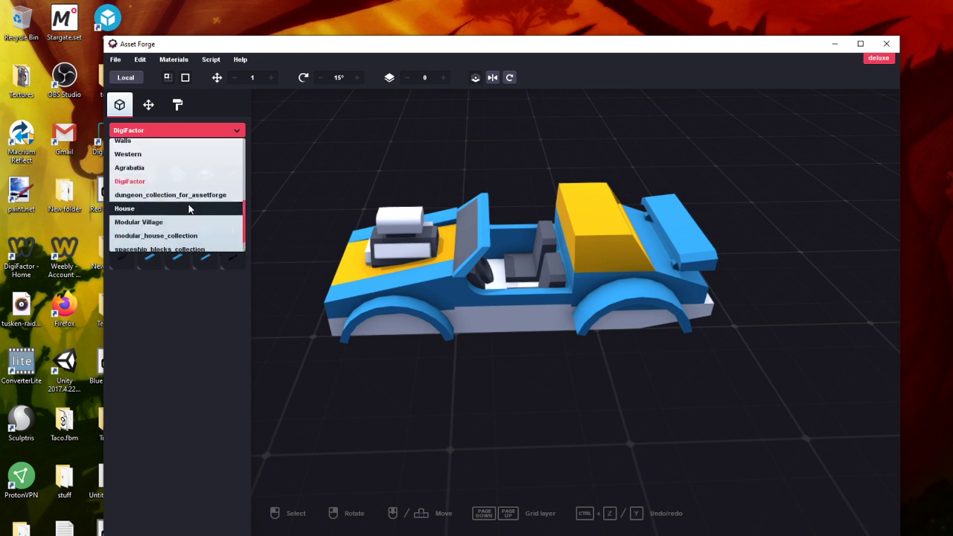
left_click(155, 151)
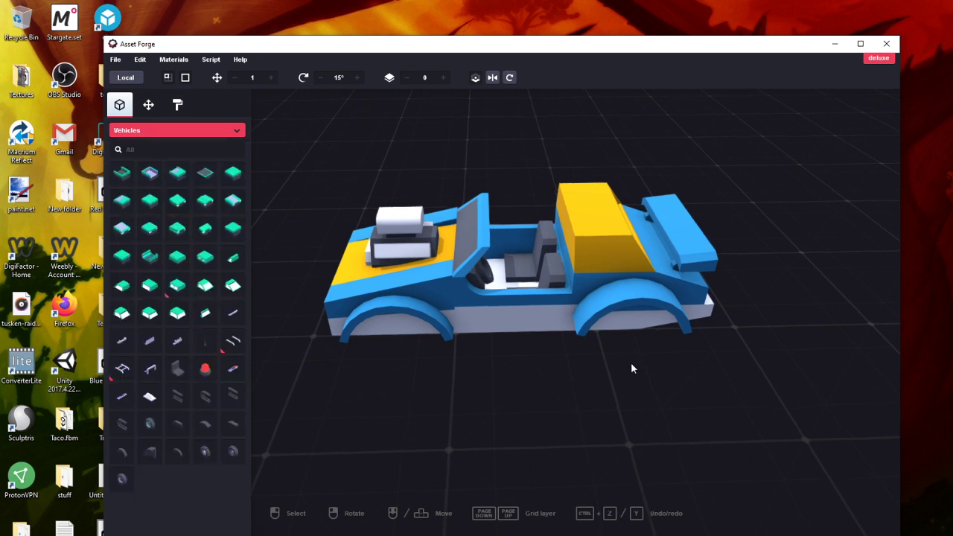
Place a spoked wheel block beside the car and move it under the driver's side rear fender
right_click_drag(631, 365, 540, 409)
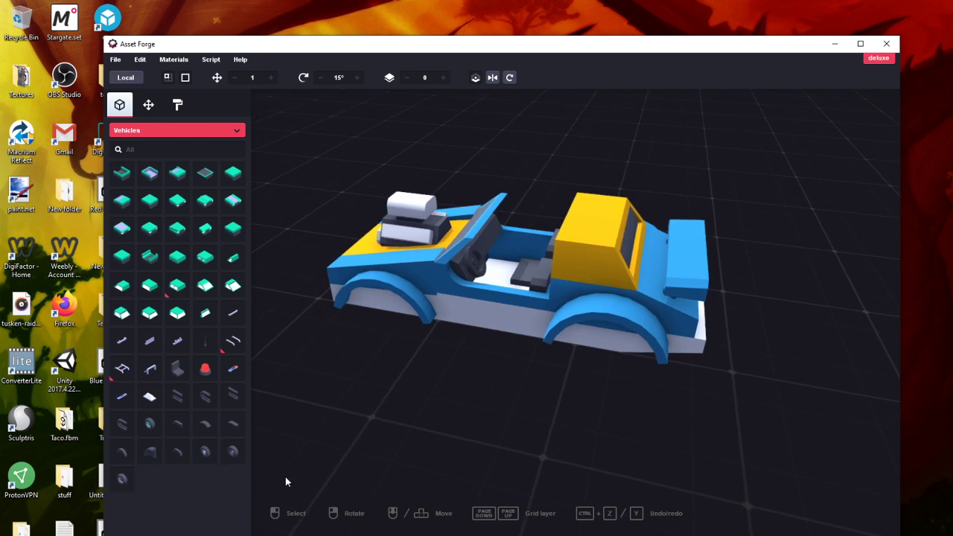
left_click_drag(233, 451, 415, 379)
left_click_drag(562, 389, 577, 382)
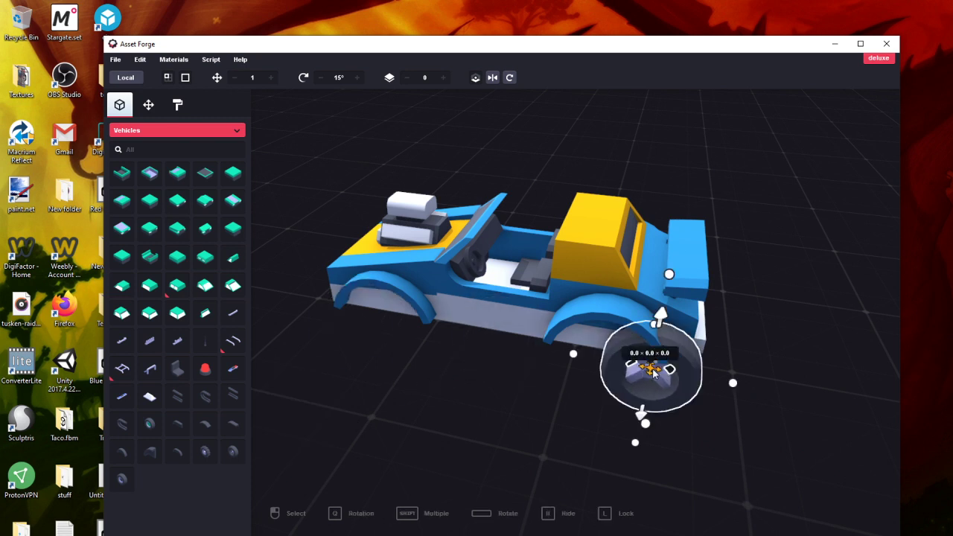
left_click_drag(653, 374, 608, 365)
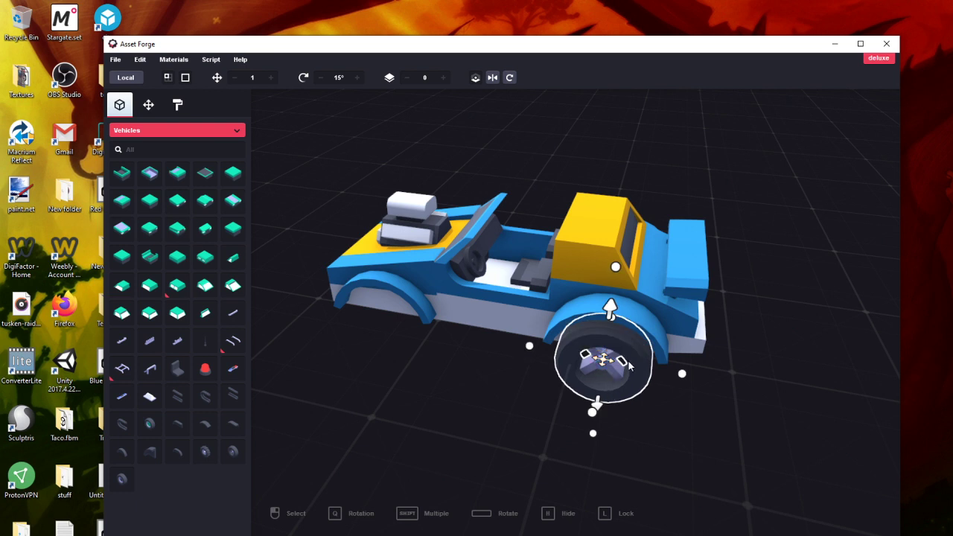
Rotate the driver's side rear wheel in quarter turns through a full circle
key("space")
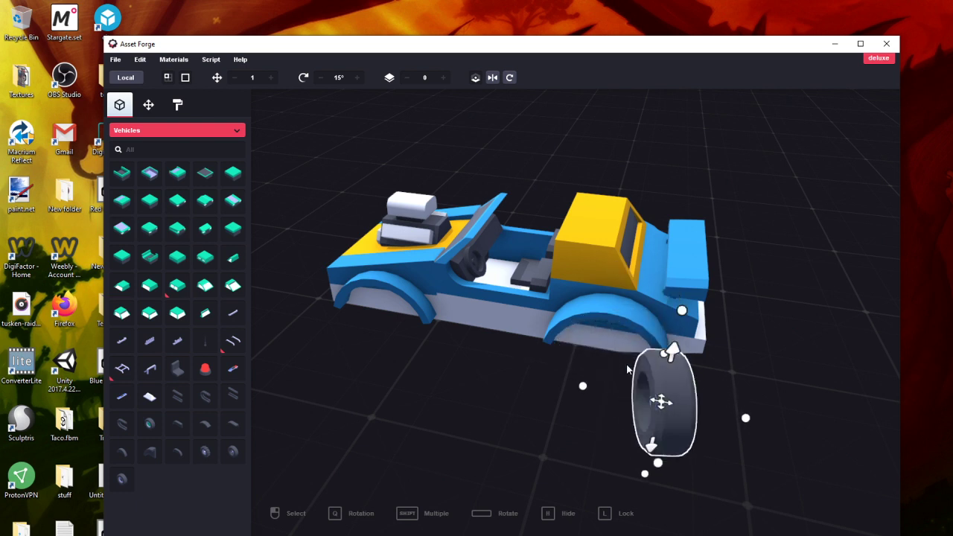
key("space")
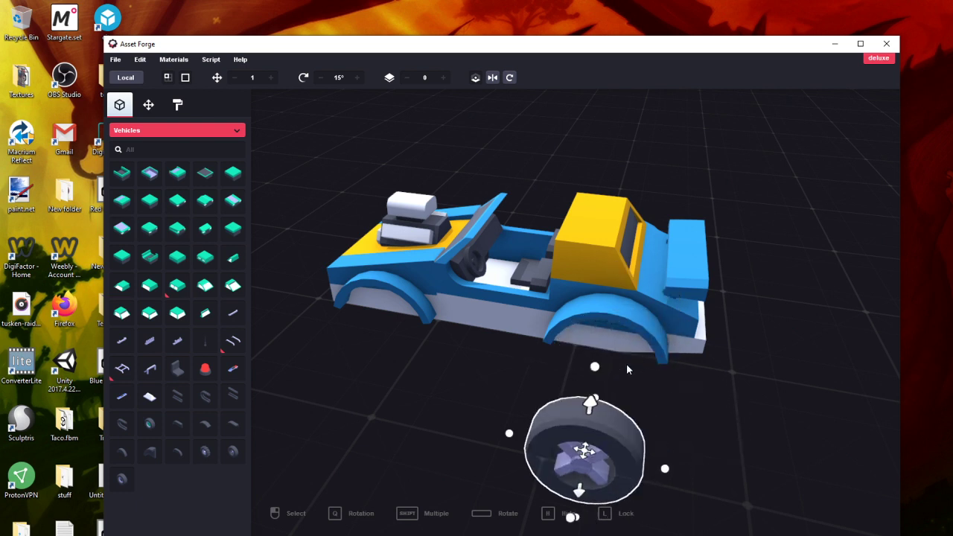
key("space")
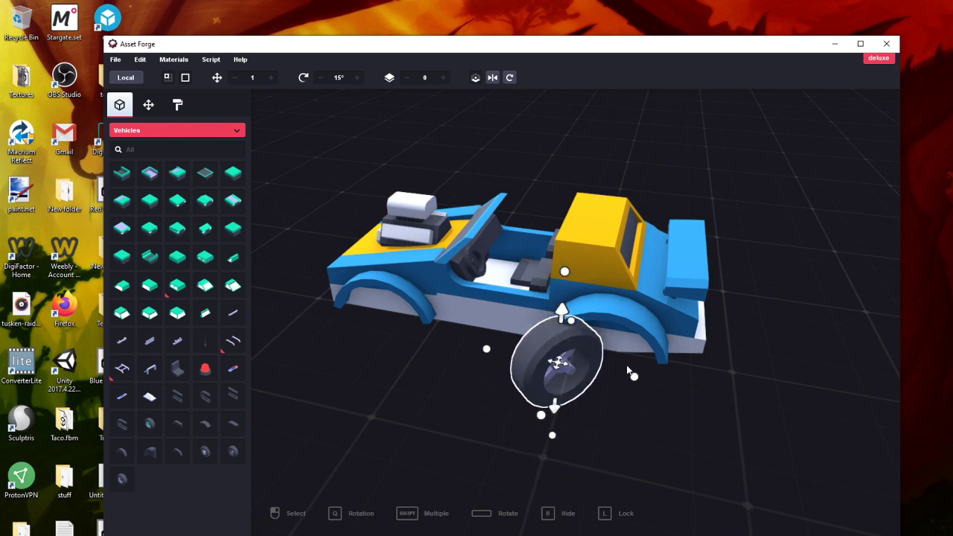
key("space")
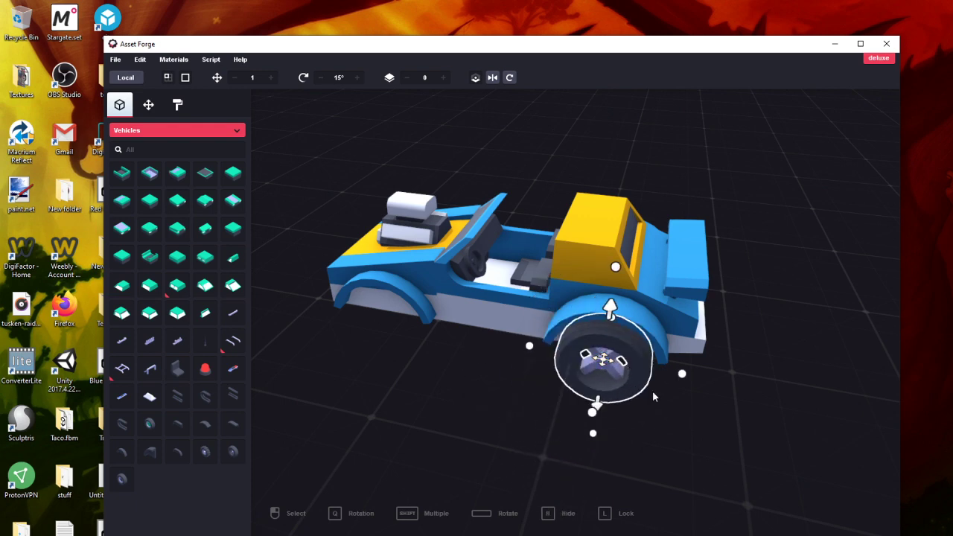
Raise the driver's side rear wheel slightly into its fender arch and deselect it
left_click(652, 390)
right_click_drag(693, 416, 673, 358)
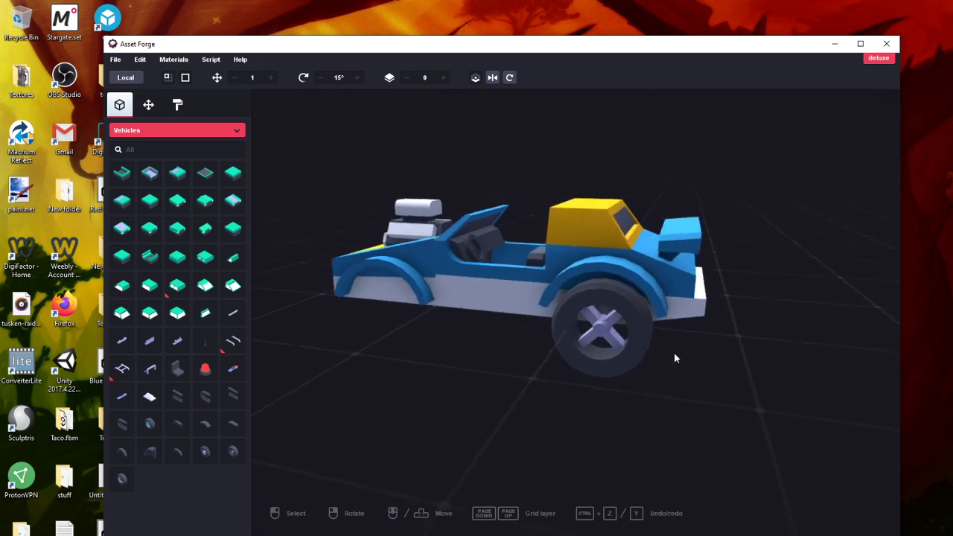
left_click(621, 305)
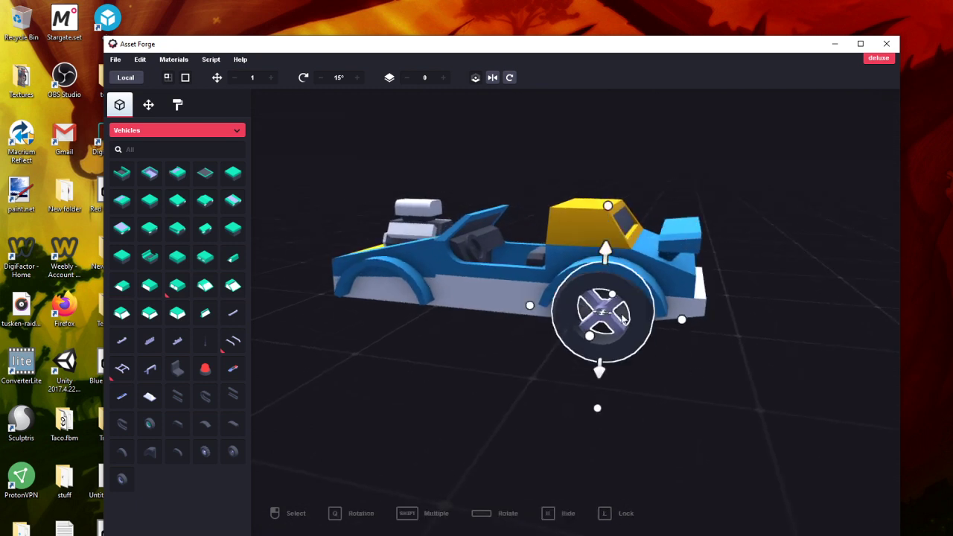
left_click(710, 397)
Place a second spoked wheel under the passenger side rear fender and raise it into the arch
right_click_drag(711, 398, 302, 461)
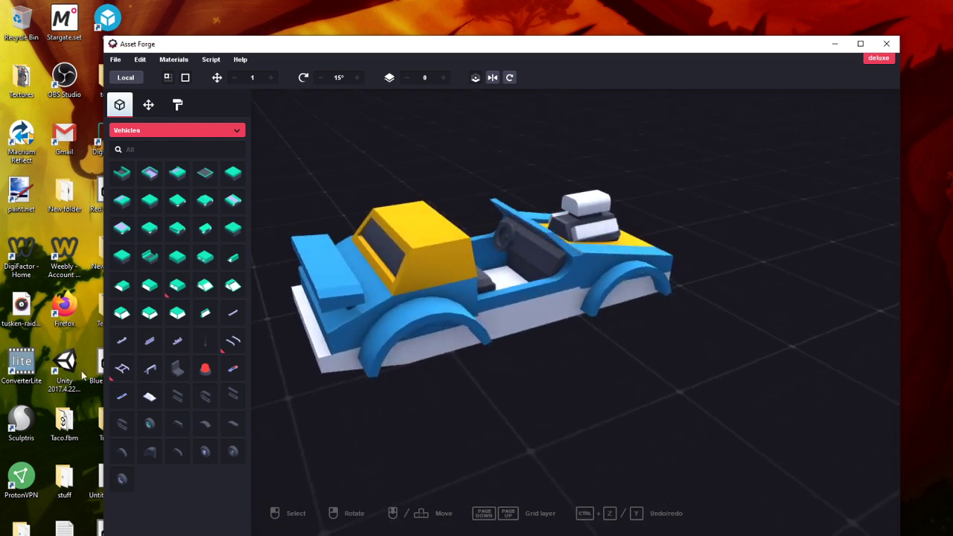
left_click_drag(230, 454, 436, 370)
left_click(415, 384)
right_click_drag(474, 404, 461, 390)
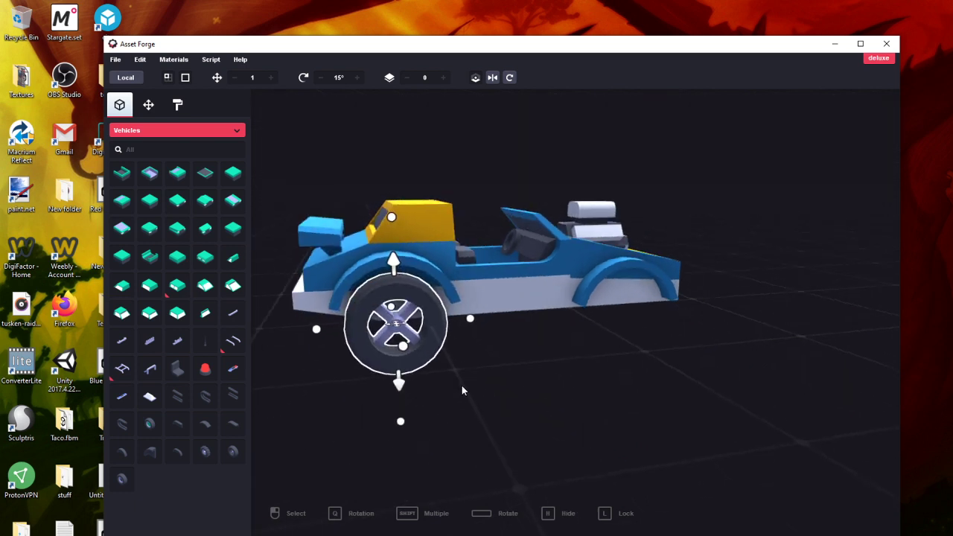
left_click_drag(395, 264, 394, 249)
left_click(518, 395)
Place a third spoked wheel at the passenger side front fender and move it inward under the arch
right_click_drag(518, 395, 446, 420)
left_click(233, 454)
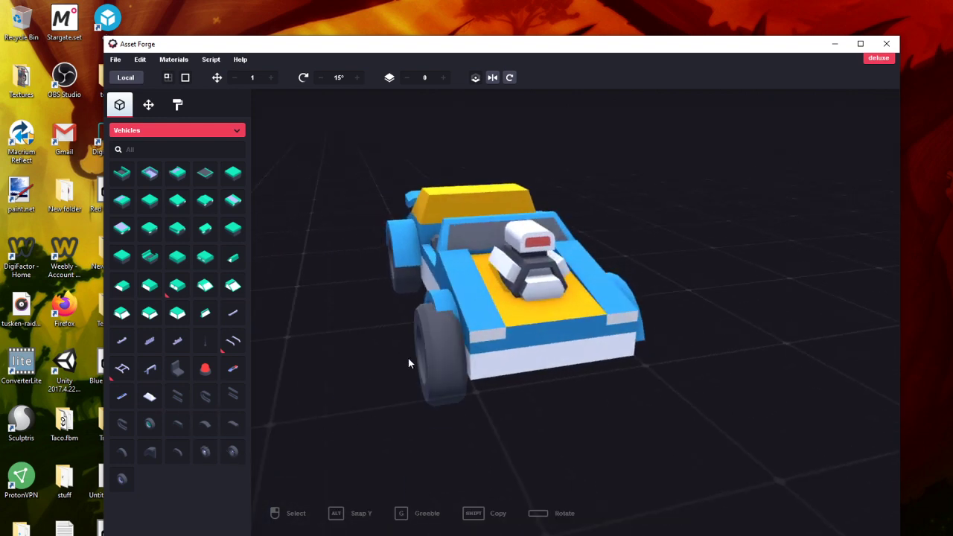
right_click_drag(413, 362, 518, 363)
left_click(517, 363)
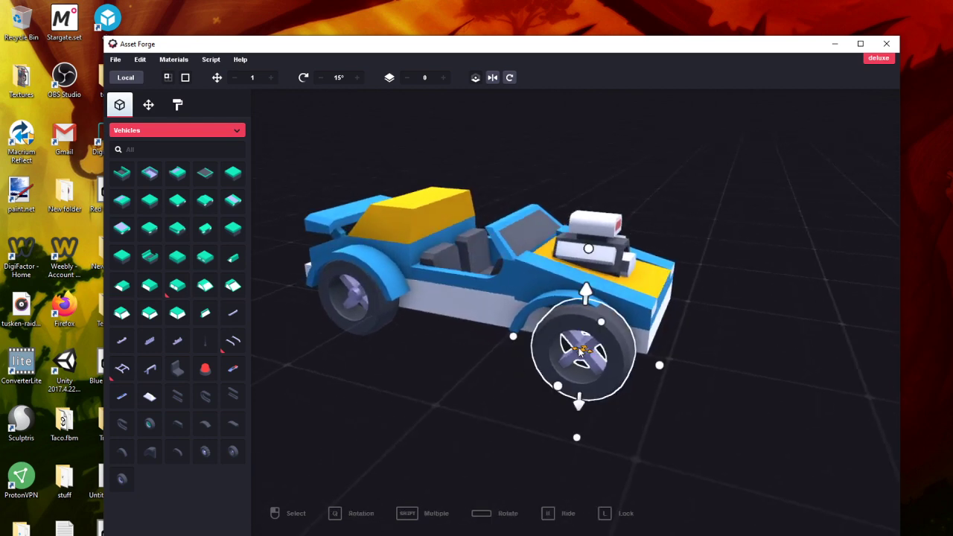
left_click_drag(579, 351, 568, 341)
right_click_drag(595, 410, 504, 369)
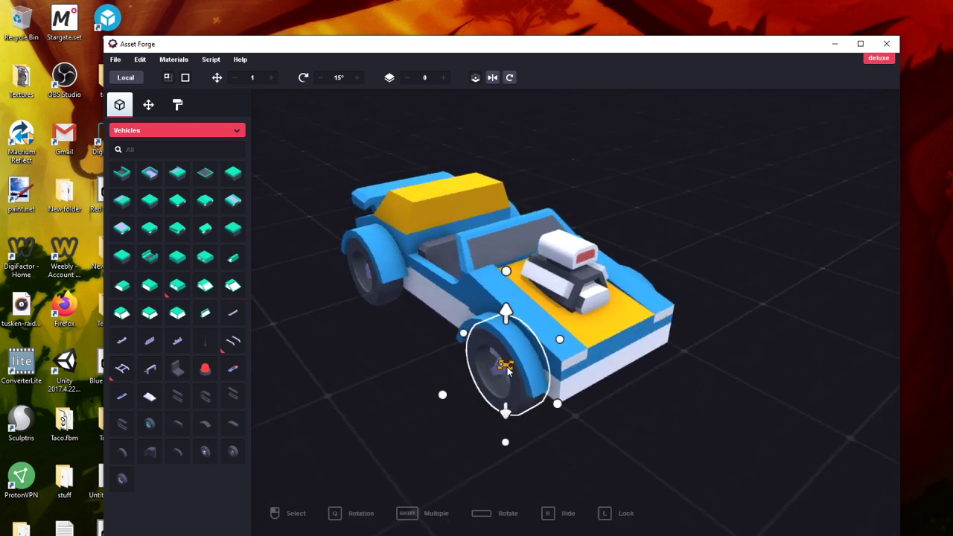
left_click_drag(500, 372, 495, 373)
left_click(513, 436)
Place a fourth spoked wheel at the driver's side front fender and slide it slightly rearward under the arch
right_click_drag(513, 435, 373, 444)
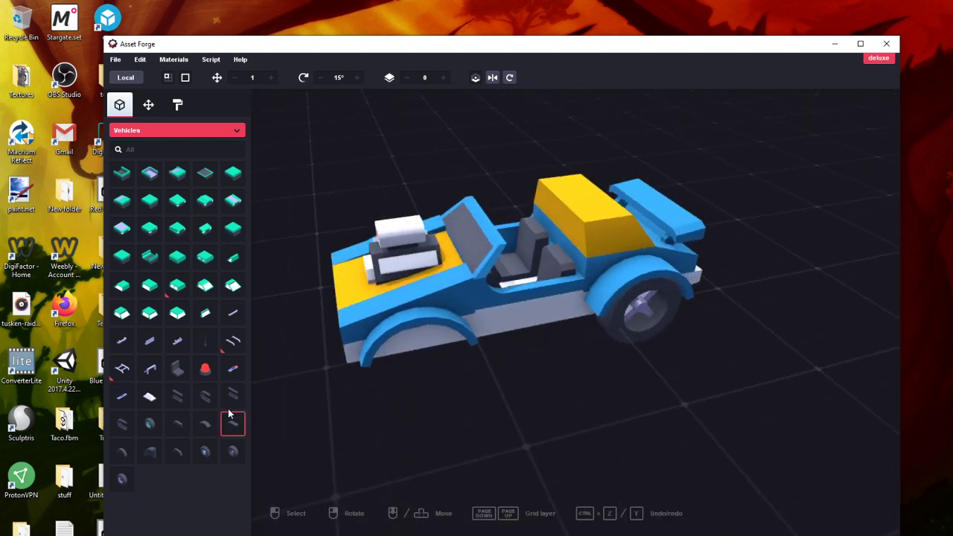
left_click(233, 451)
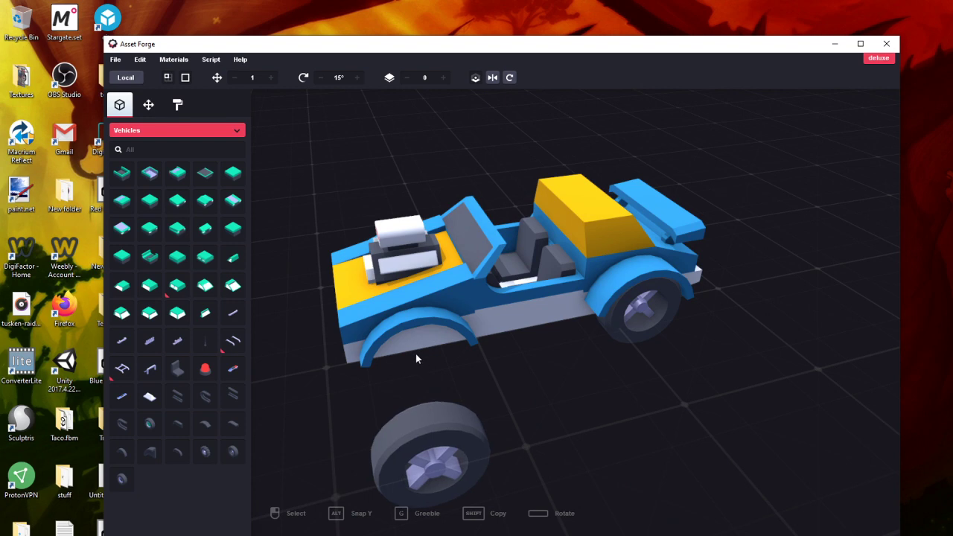
left_click(414, 358)
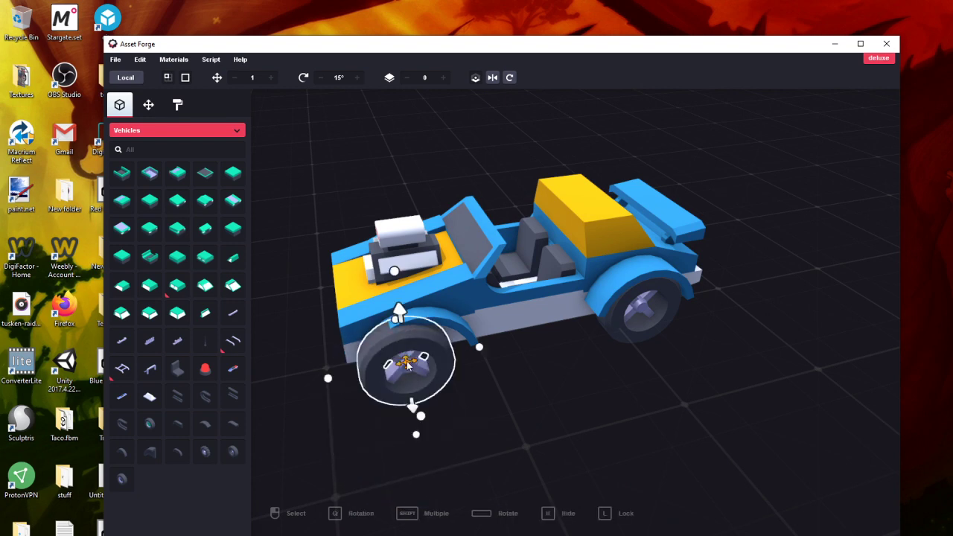
left_click_drag(414, 358, 429, 356)
left_click(584, 425)
Place a bumper block in front of the car, center it and move it back against the nose
right_click_drag(583, 430, 476, 402)
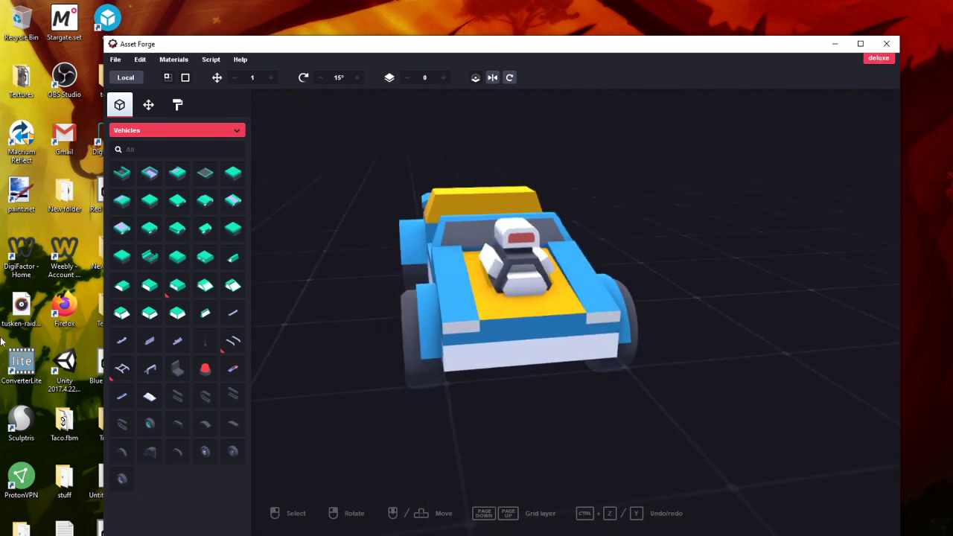
left_click(123, 341)
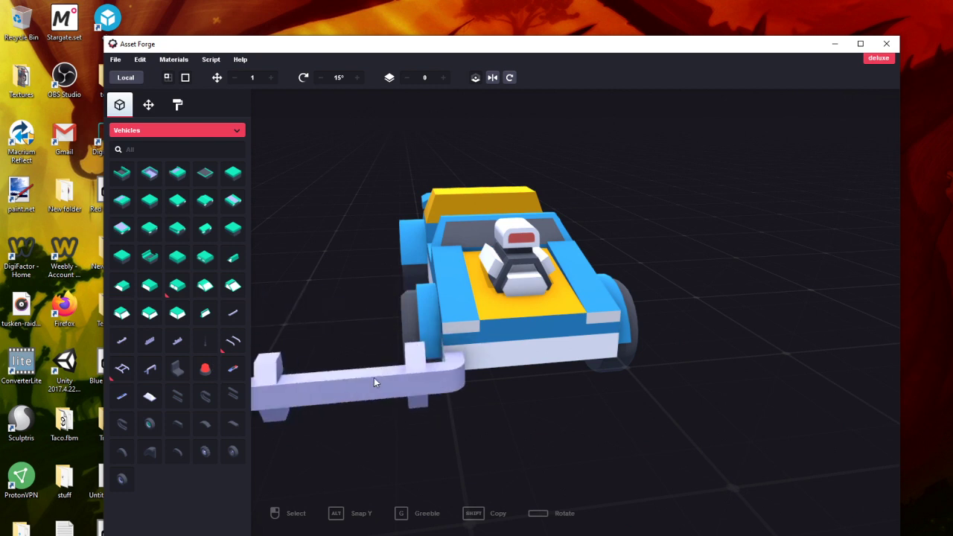
left_click(373, 381)
left_click_drag(344, 385, 550, 373)
right_click_drag(595, 445, 696, 457)
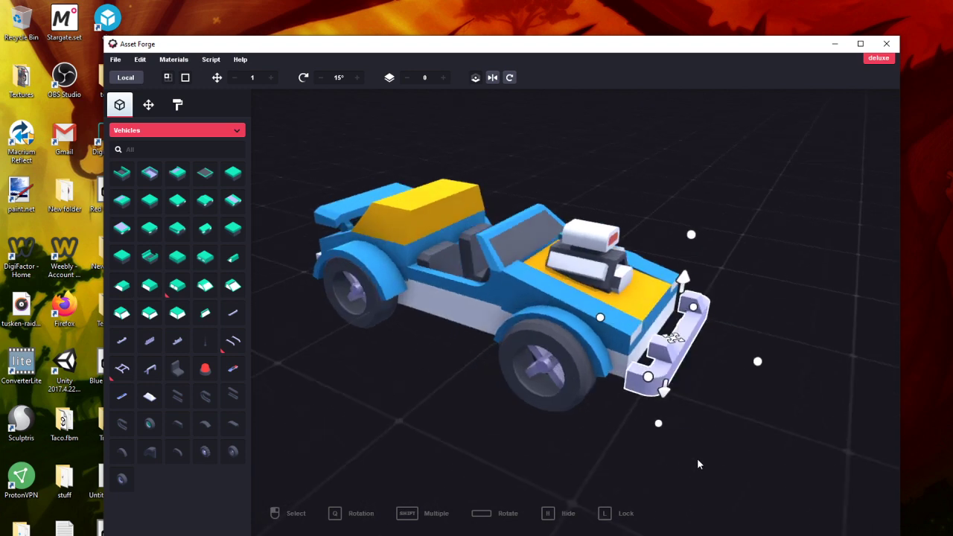
left_click_drag(691, 348, 659, 340)
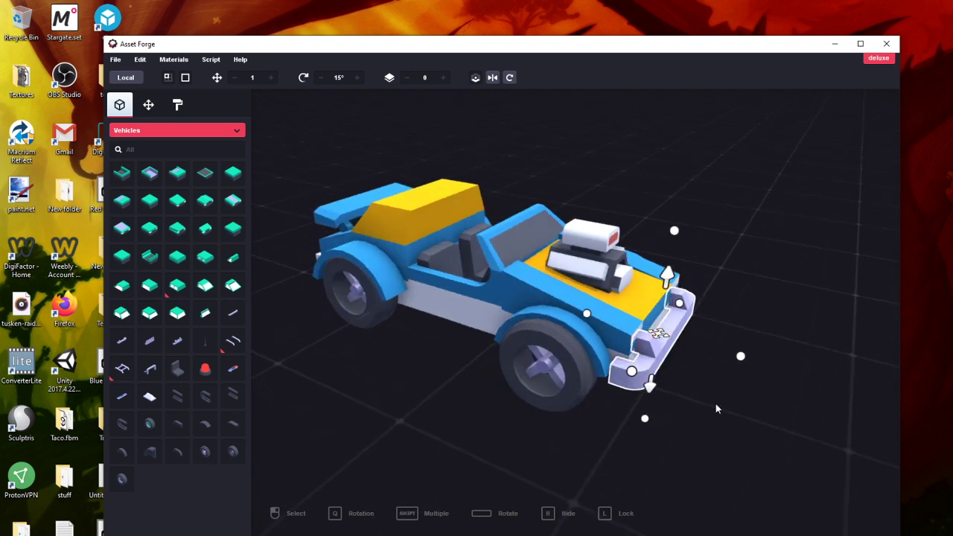
Reduce the front bumper's height slightly from both its upper and lower edges
right_click_drag(716, 408, 580, 365)
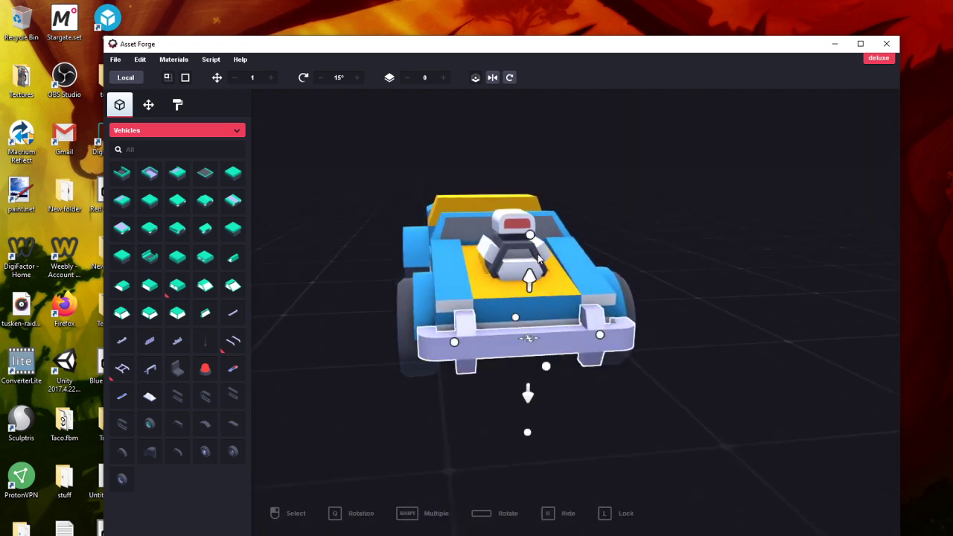
left_click_drag(531, 236, 531, 249)
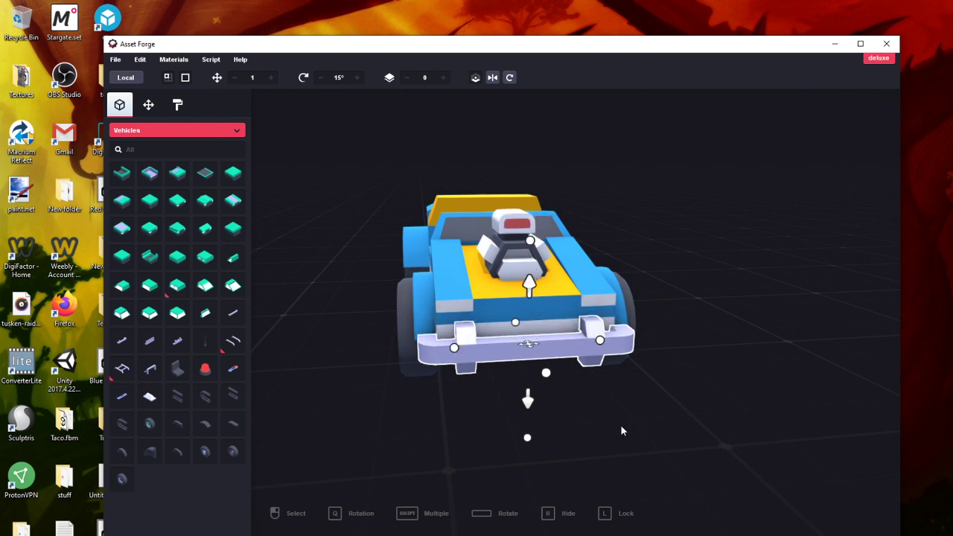
right_click_drag(621, 426, 601, 407)
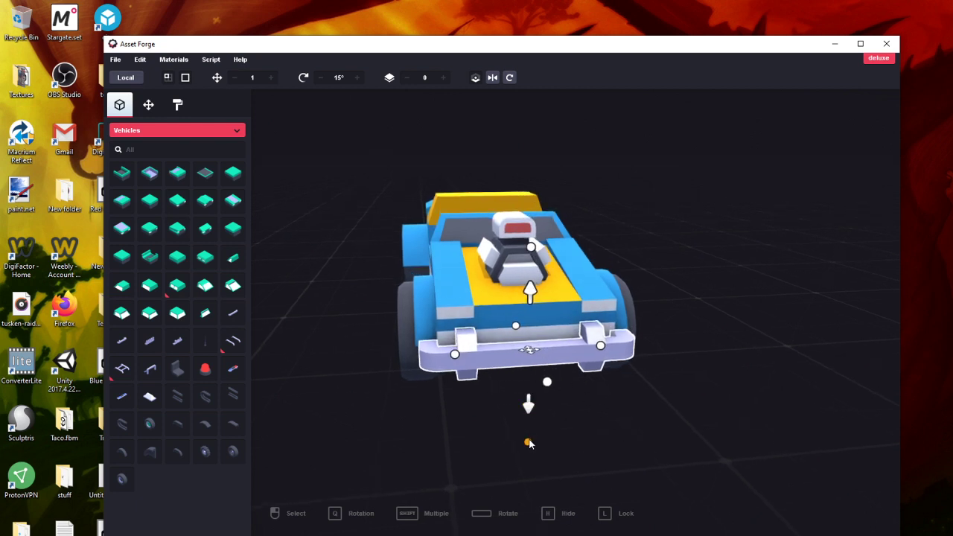
left_click_drag(528, 444, 530, 430)
left_click(647, 374)
Place a bumper_large block behind the car and move it forward against the rear end
right_click_drag(646, 374, 417, 385)
right_click_drag(760, 405, 547, 406)
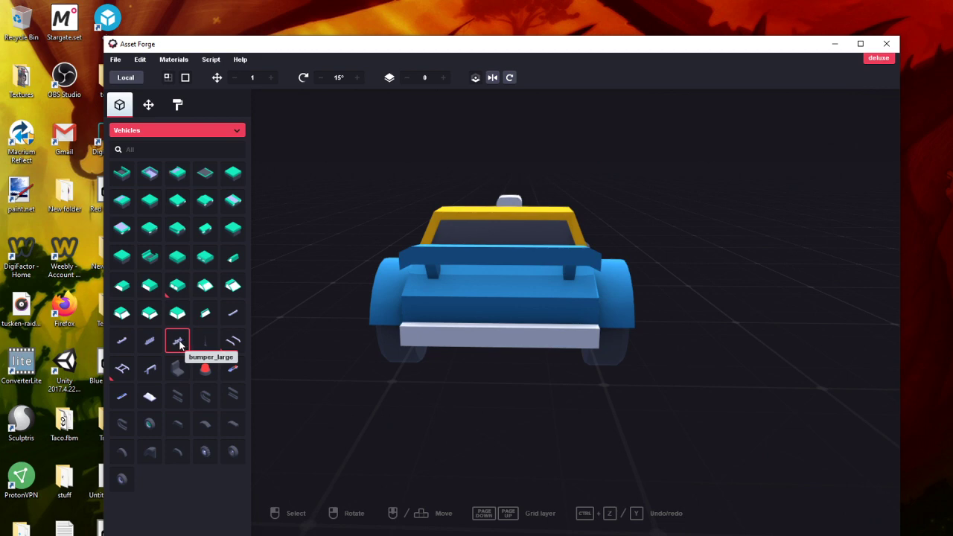
left_click_drag(179, 344, 471, 363)
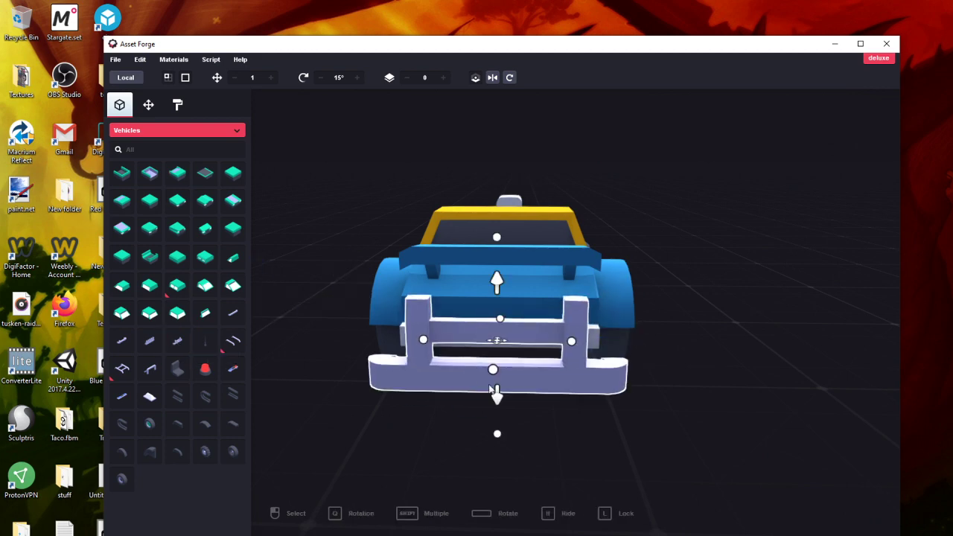
right_click_drag(491, 388, 759, 309)
left_click_drag(737, 312, 705, 303)
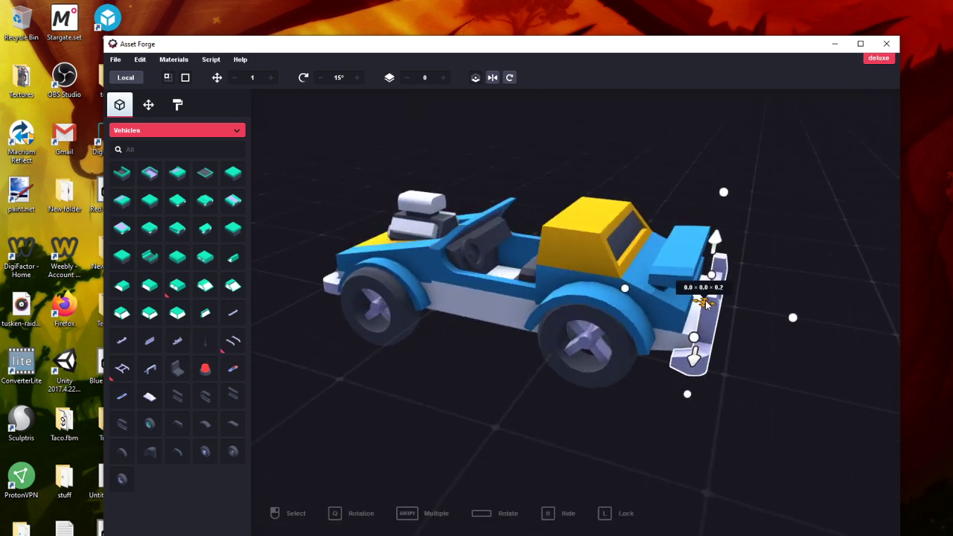
left_click(818, 393)
Shorten the large rear bumper by lowering its upper edge
right_click_drag(819, 393, 249, 271)
left_click(296, 293)
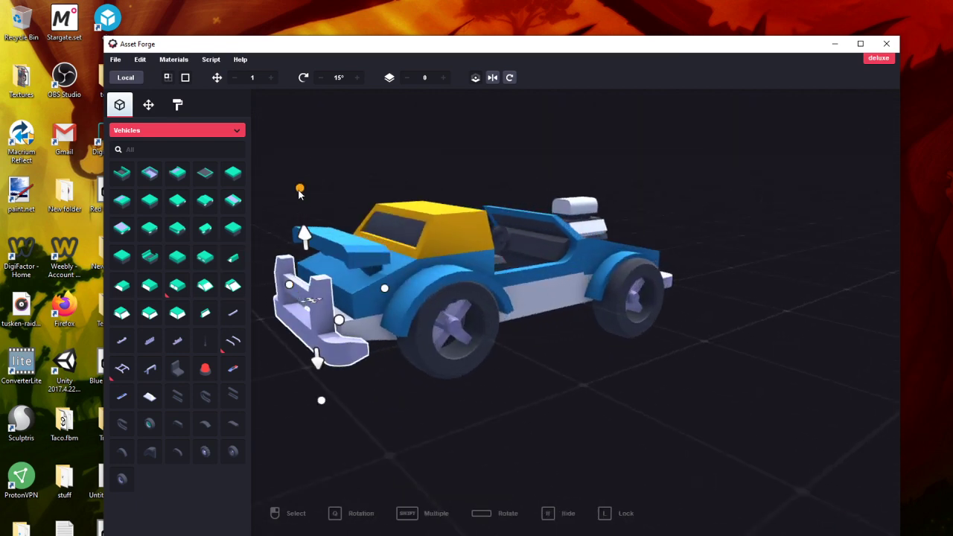
left_click(420, 412)
right_click_drag(420, 413, 526, 405)
left_click(458, 291)
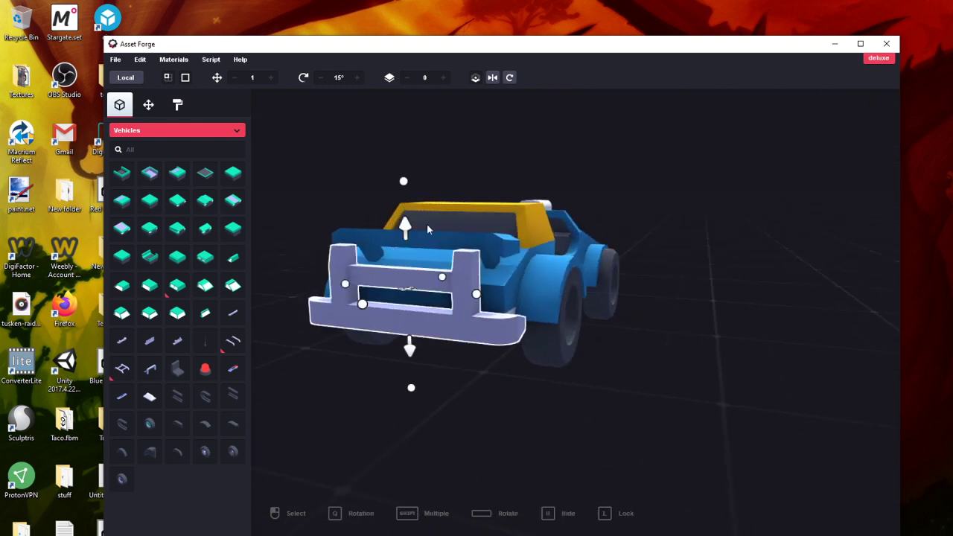
left_click_drag(405, 181, 406, 192)
left_click(590, 404)
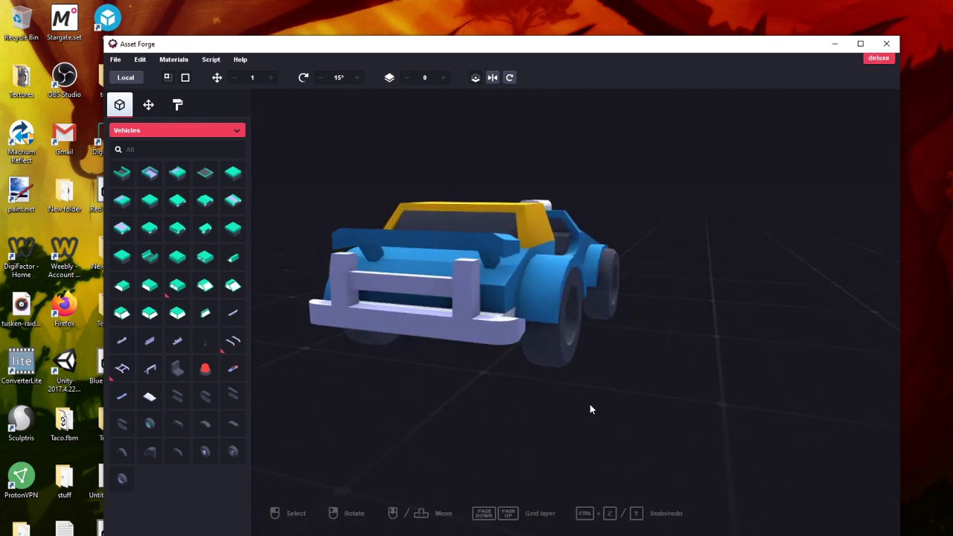
Shorten the rear bumper from the top by a further 0.1
right_click_drag(589, 404, 575, 432)
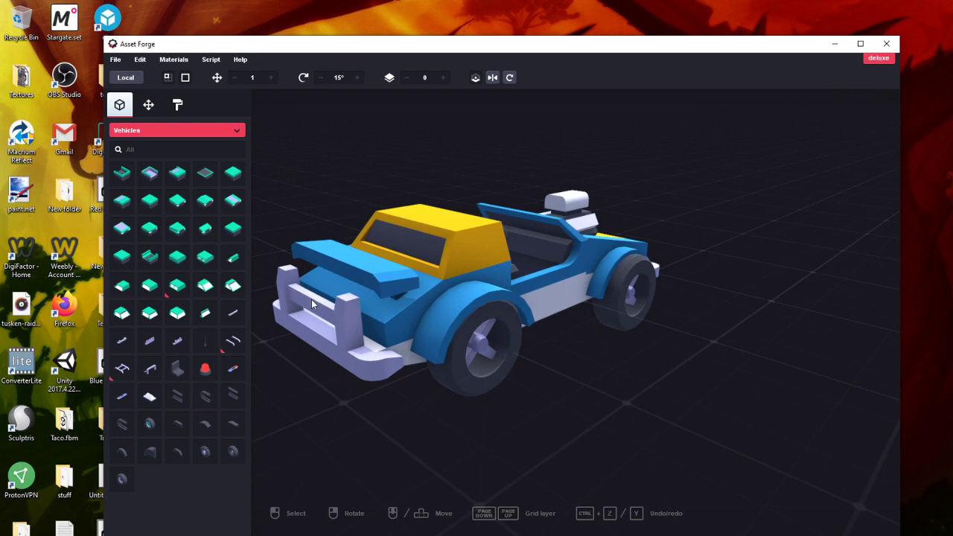
left_click(311, 303)
left_click_drag(312, 212, 312, 218)
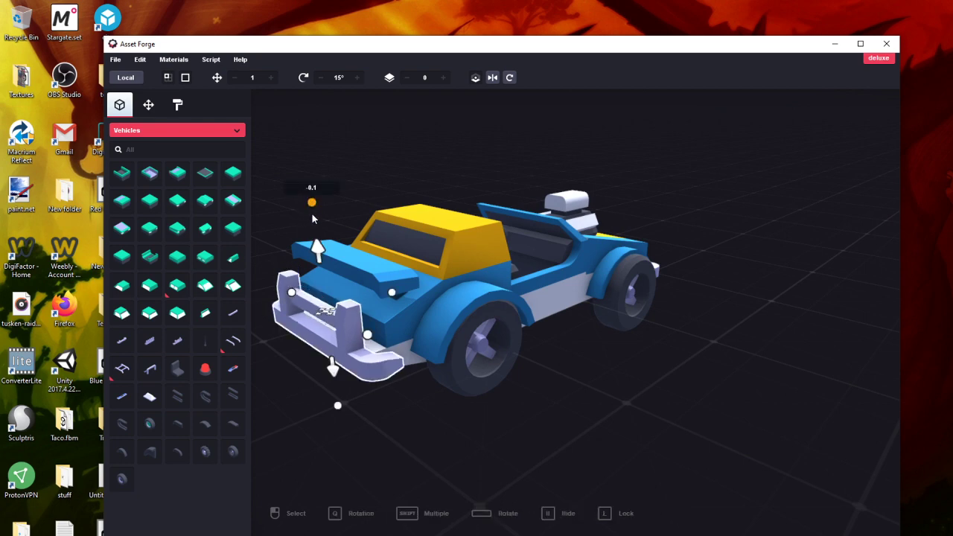
right_click_drag(733, 530, 467, 387)
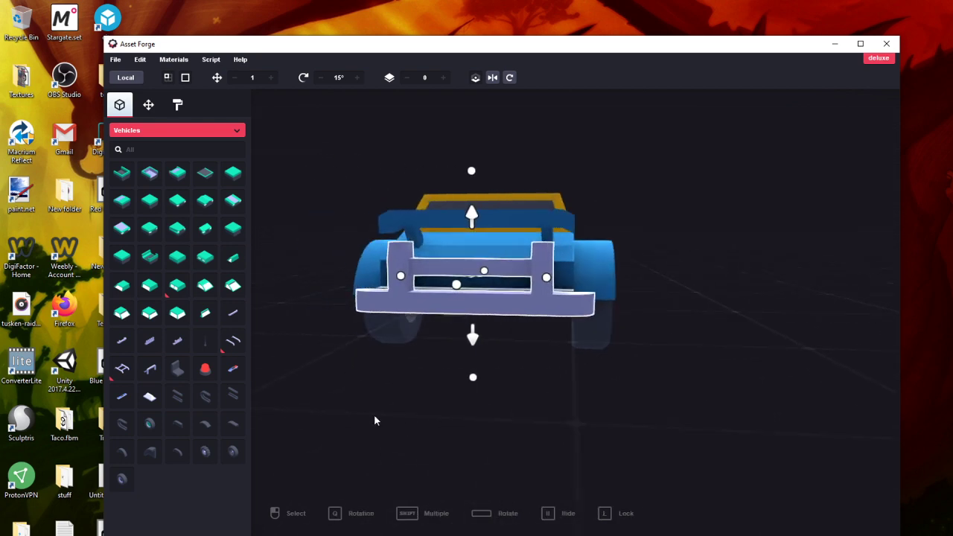
right_click_drag(374, 415, 728, 397)
left_click(625, 452)
Lower the passenger side and driver's side rear wheels by about 0.1 each
left_click(388, 295)
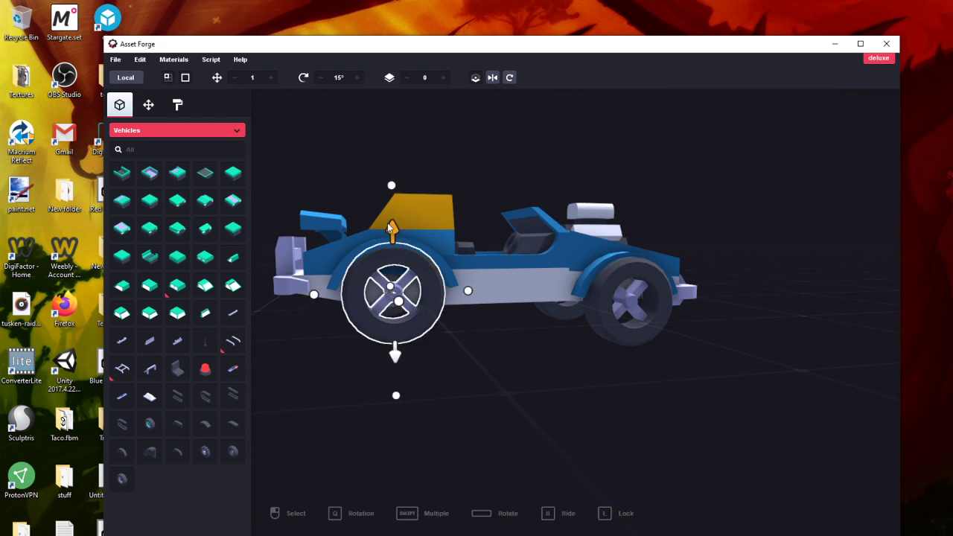
left_click_drag(392, 238, 393, 254)
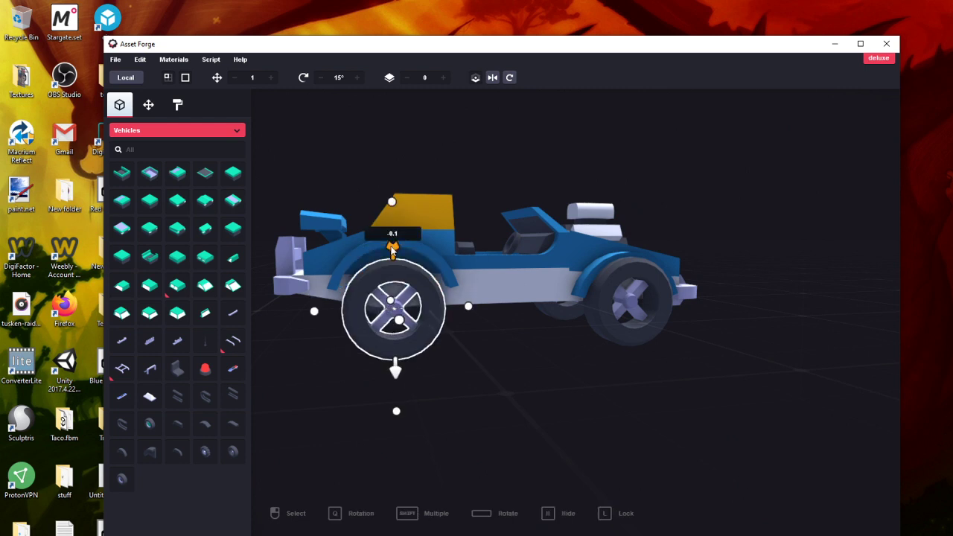
left_click(550, 368)
right_click_drag(539, 391, 626, 257)
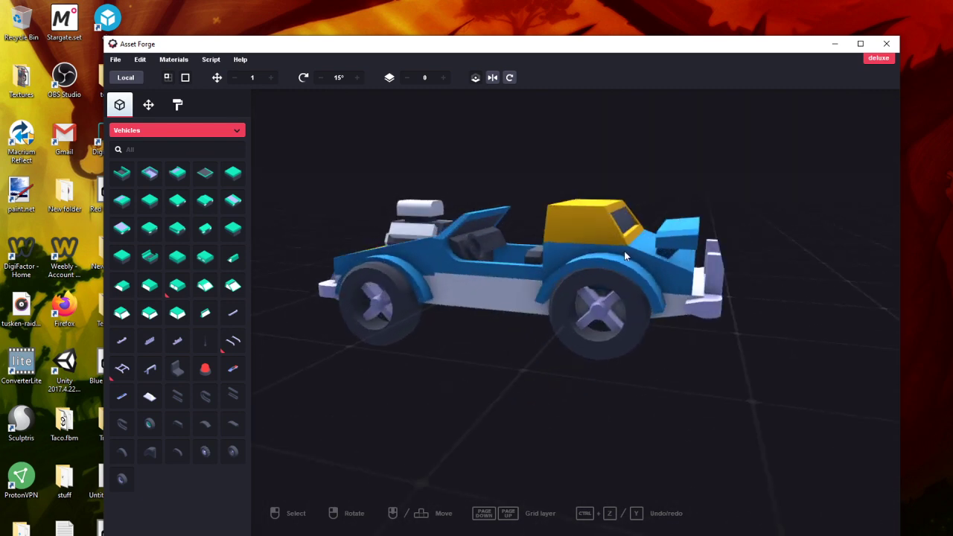
left_click(624, 290)
left_click_drag(601, 255, 601, 270)
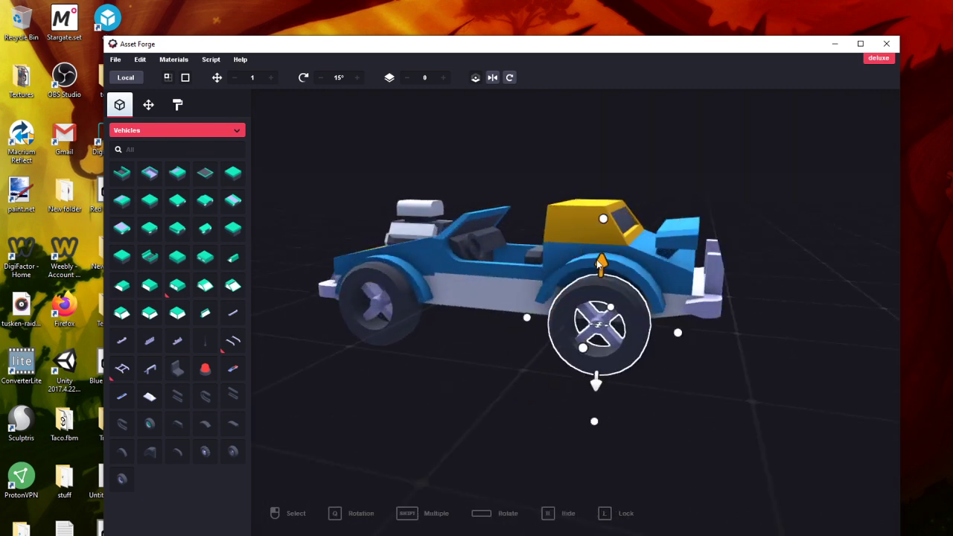
Lower the rear fenders on both sides by about 0.1 to follow the wheels
left_click(617, 270)
left_click_drag(602, 227, 602, 235)
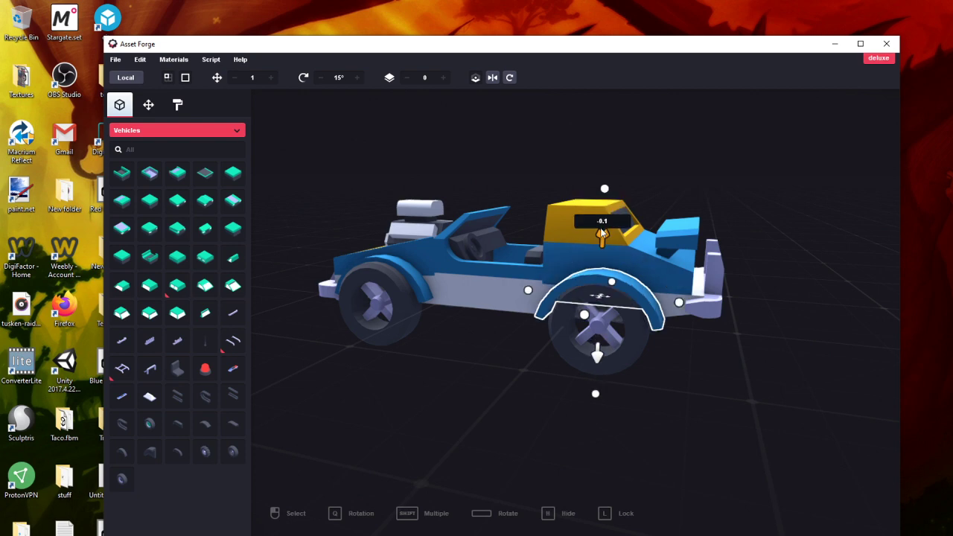
right_click_drag(706, 405, 397, 276)
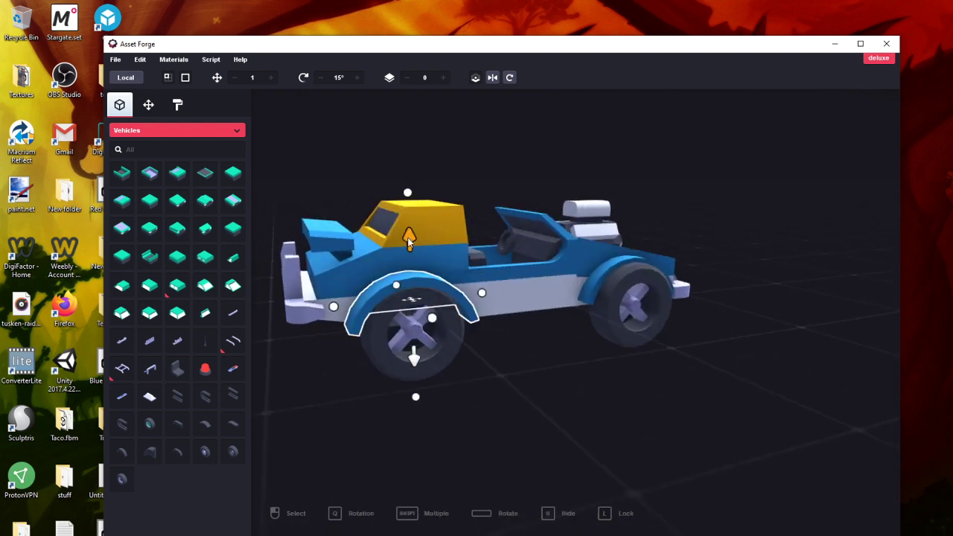
left_click(558, 416)
Change the yellow material used on the hood and roof to red #B32424
right_click_drag(558, 416, 575, 442)
right_click_drag(619, 452, 551, 256)
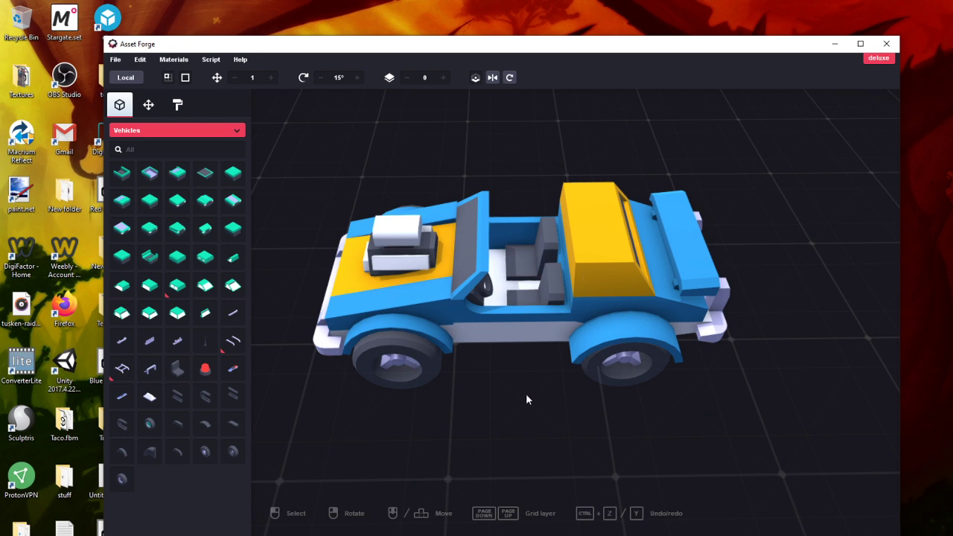
right_click_drag(527, 395, 614, 250)
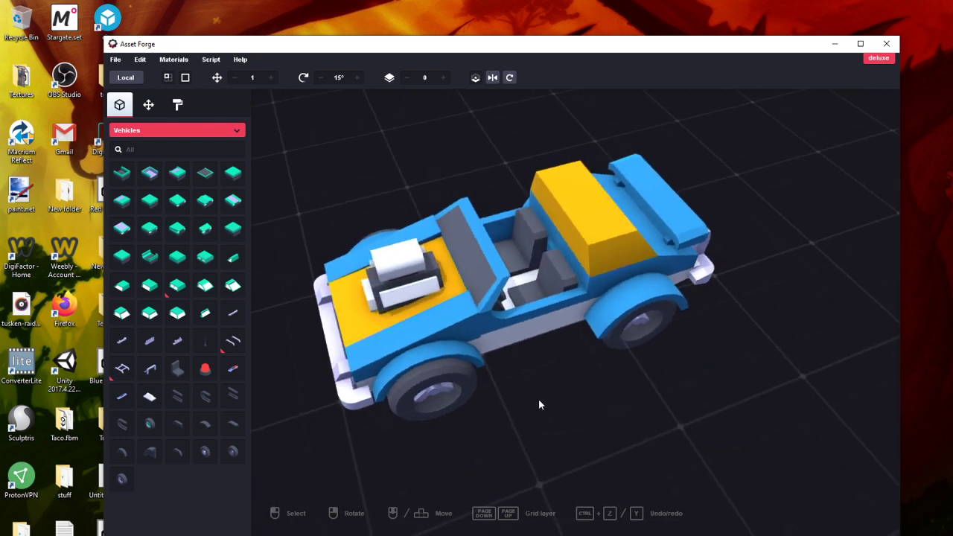
right_click_drag(538, 402, 559, 222)
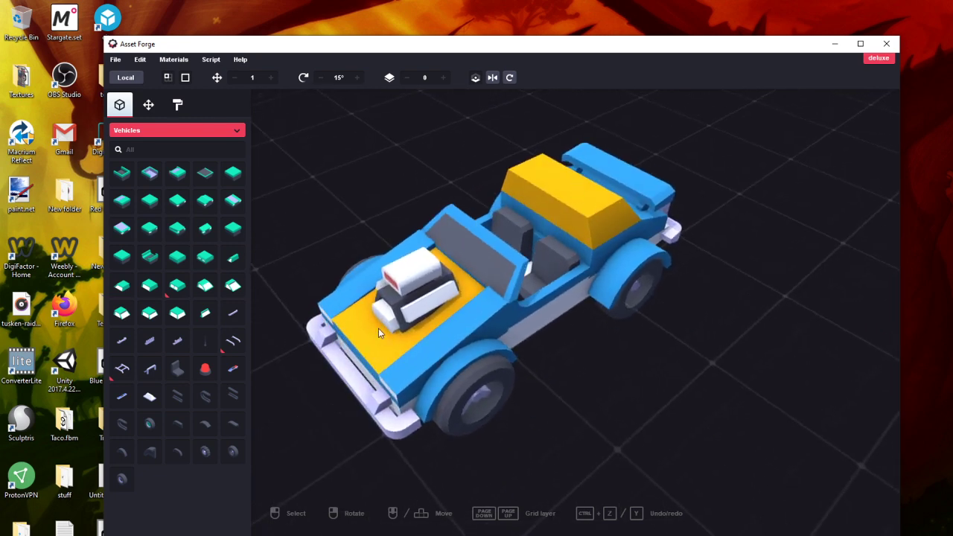
left_click(177, 105)
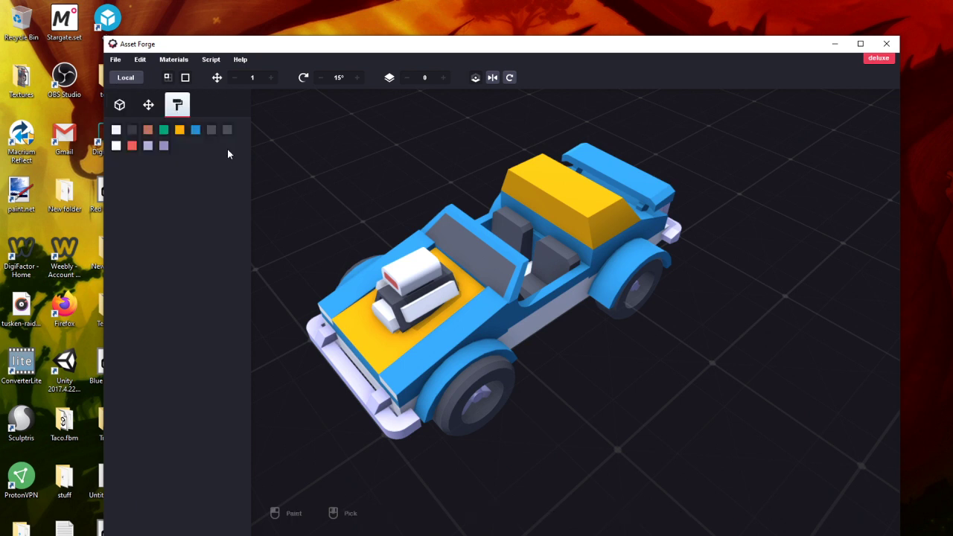
left_click(179, 130)
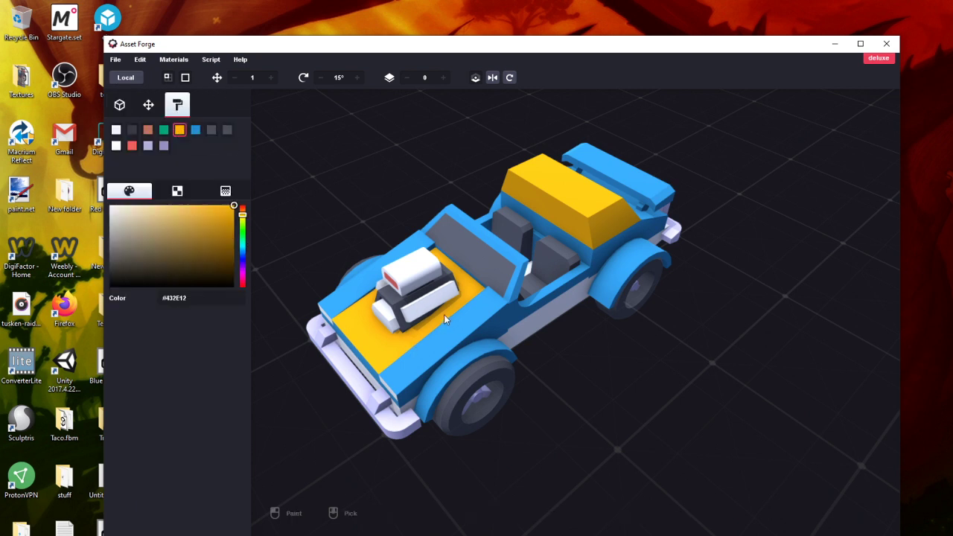
left_click_drag(182, 258, 243, 209)
right_click_drag(318, 322, 373, 412)
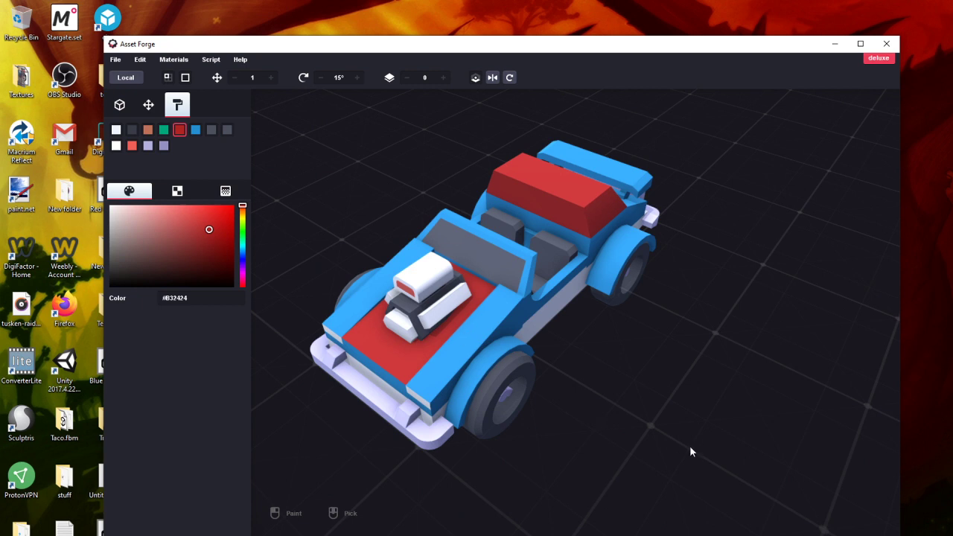
Create a new near-black material with color #040303 and paint the roof with it
right_click_drag(689, 451, 593, 291)
left_click(181, 64)
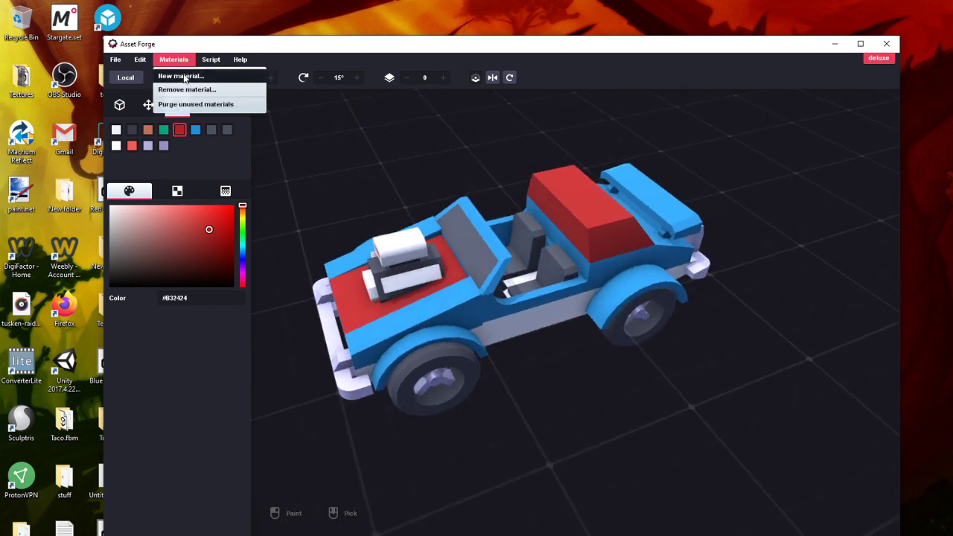
left_click(183, 78)
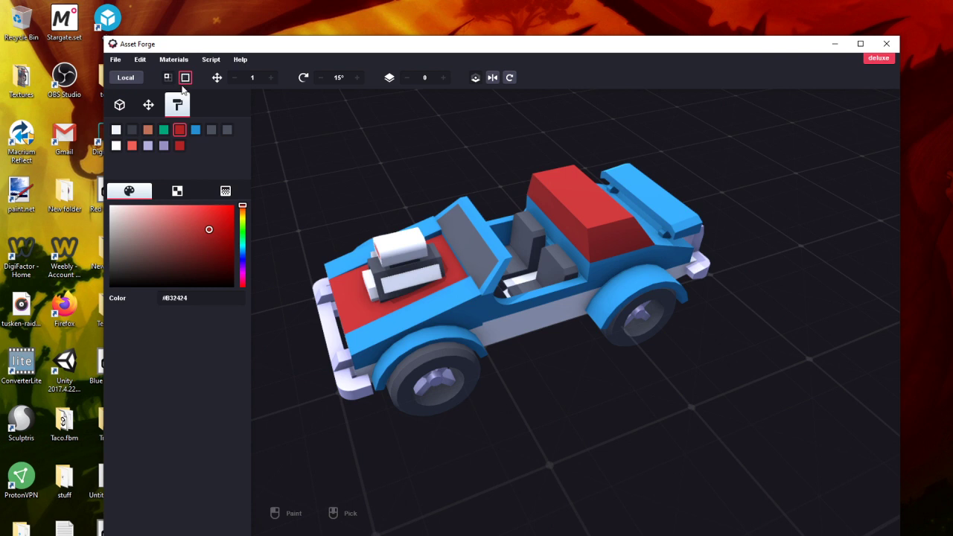
left_click(179, 146)
left_click_drag(208, 231, 122, 286)
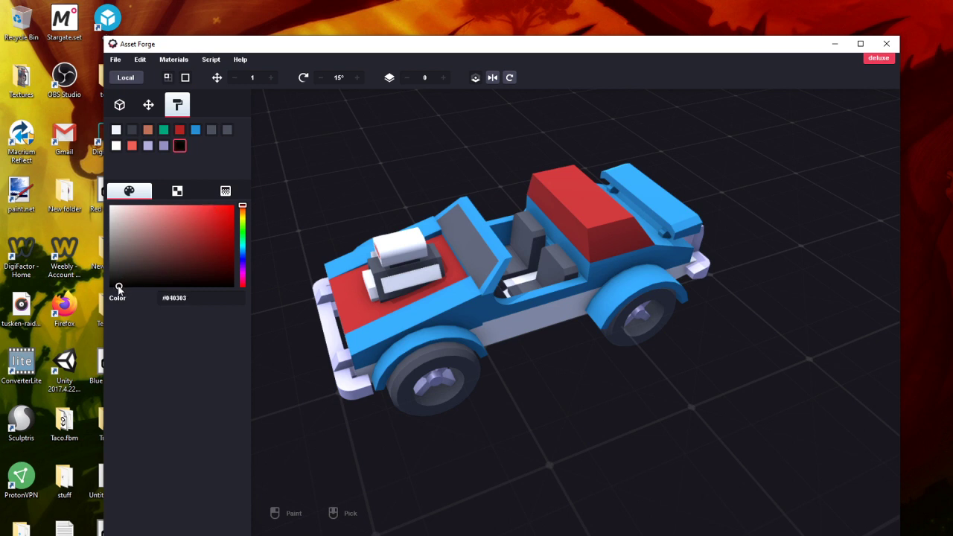
left_click(577, 196)
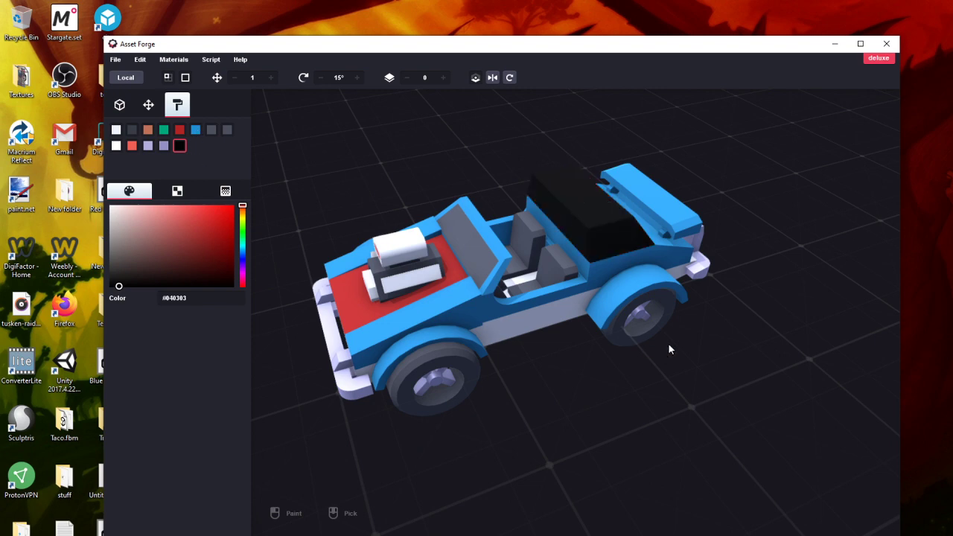
Lighten the roof's new material to dark grey #332E2E
right_click_drag(668, 342, 510, 346)
left_click_drag(114, 289, 119, 272)
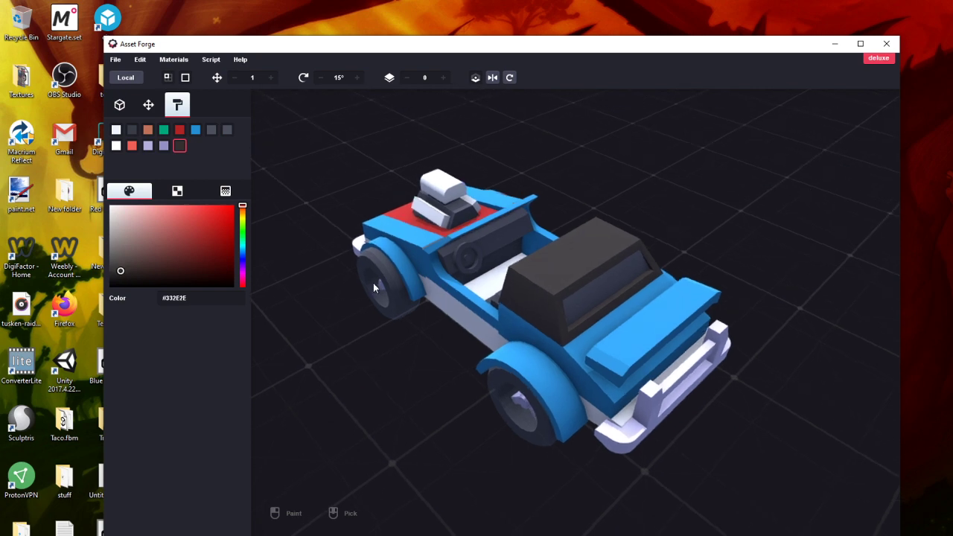
right_click_drag(292, 168, 551, 376)
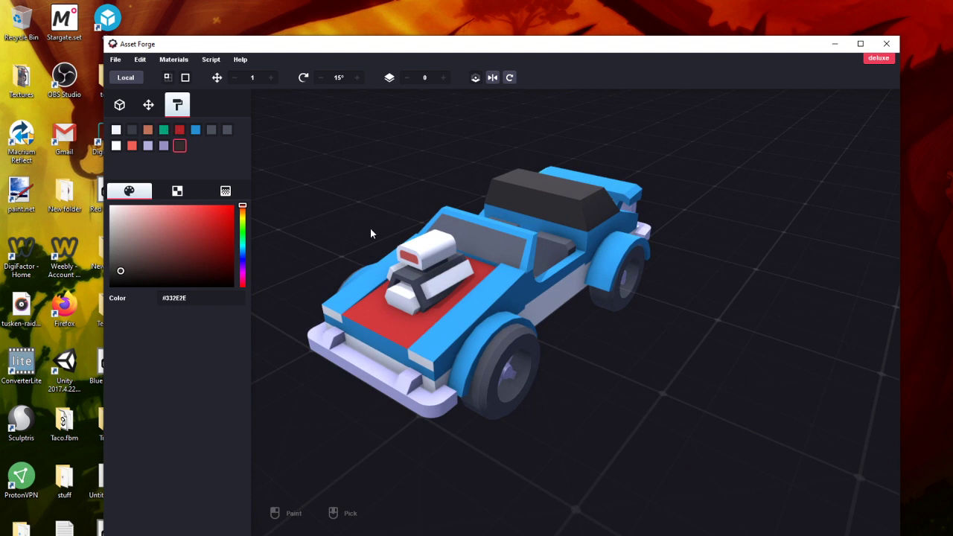
Create another new material and set its color to grey #A0A0A0
left_click(174, 59)
left_click(183, 75)
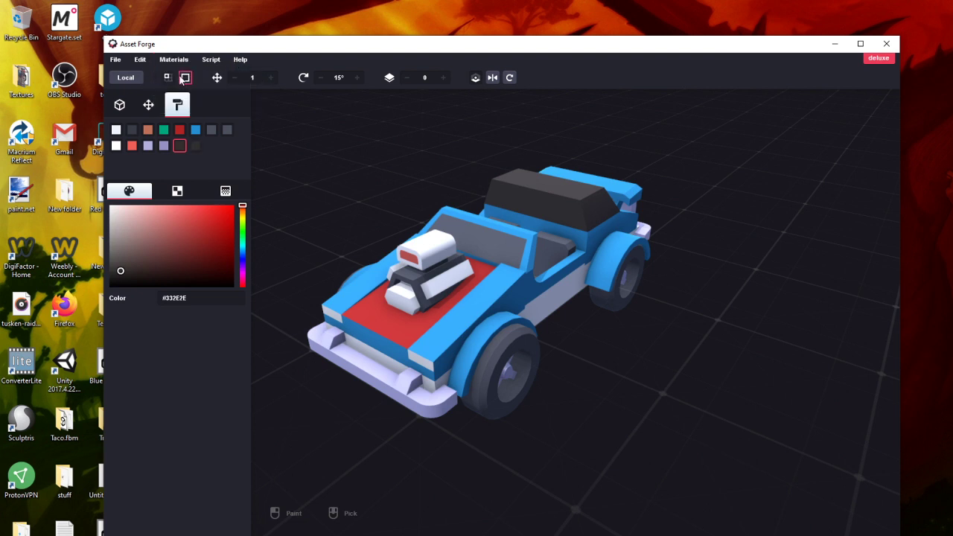
left_click(195, 146)
left_click(119, 264)
left_click_drag(119, 265, 109, 237)
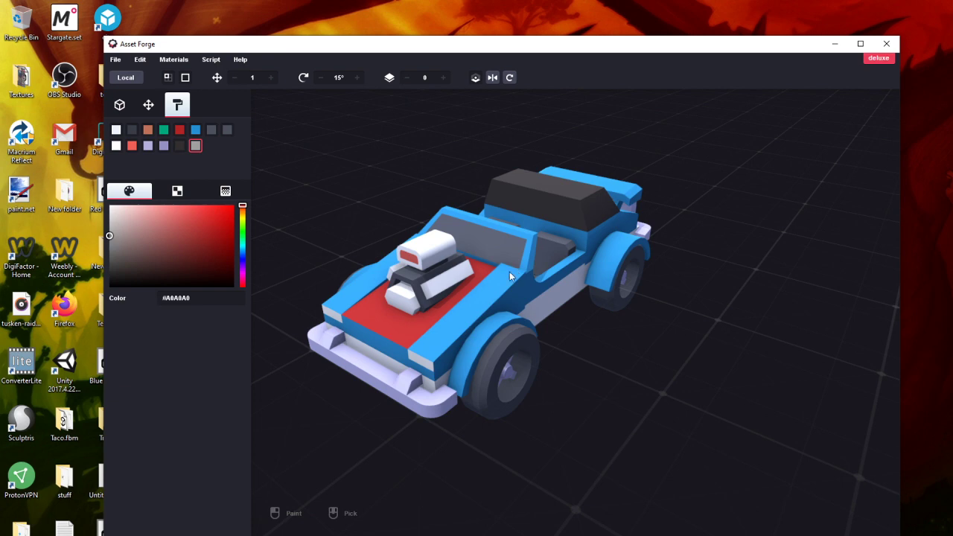
Paint the engine's white parts and the front and rear bumpers with the new grey material
left_click(462, 278)
right_click_drag(433, 303, 409, 311)
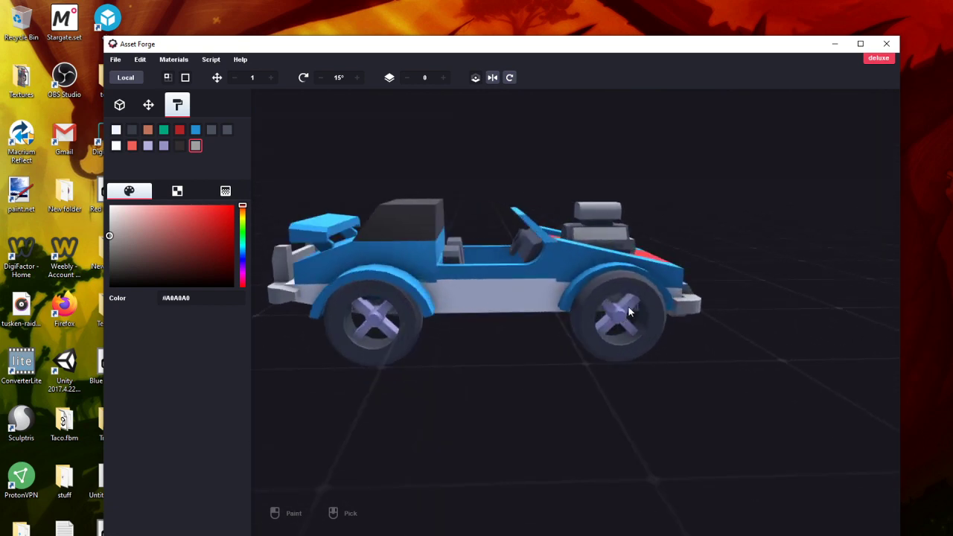
right_click_drag(628, 308, 594, 299)
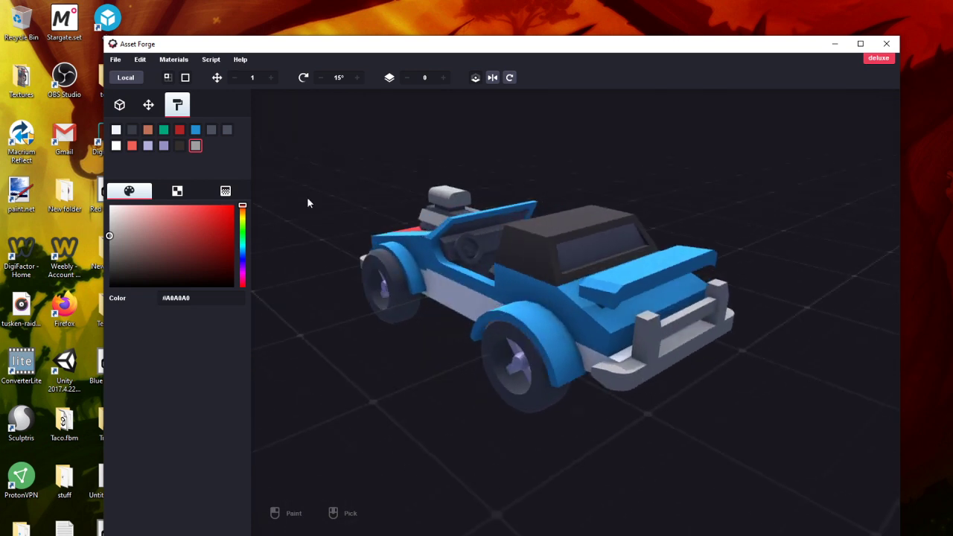
left_click(120, 100)
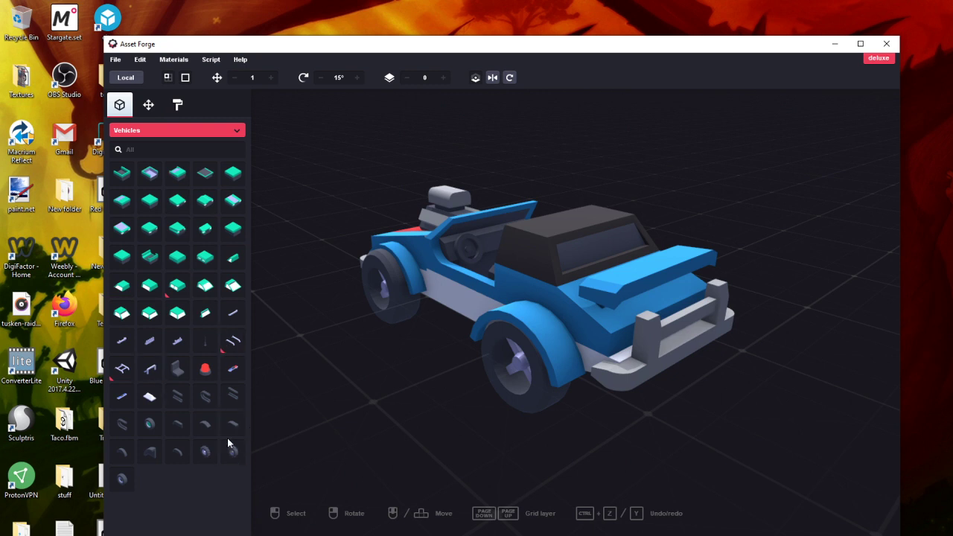
Look through the Untracked block collection and switch the library to the DigiFactor collection
left_click(207, 131)
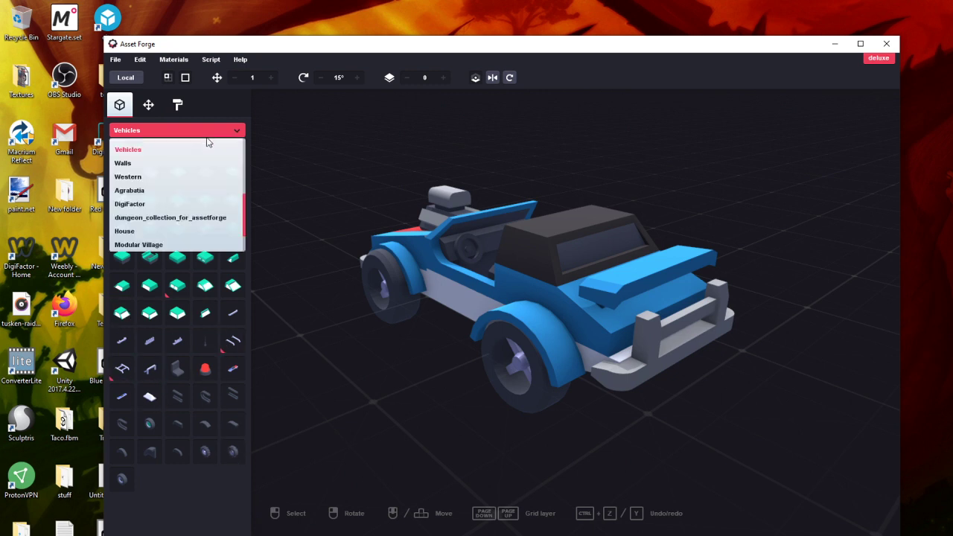
scroll(231, 222, "down", 2)
scroll(231, 222, "down", 1)
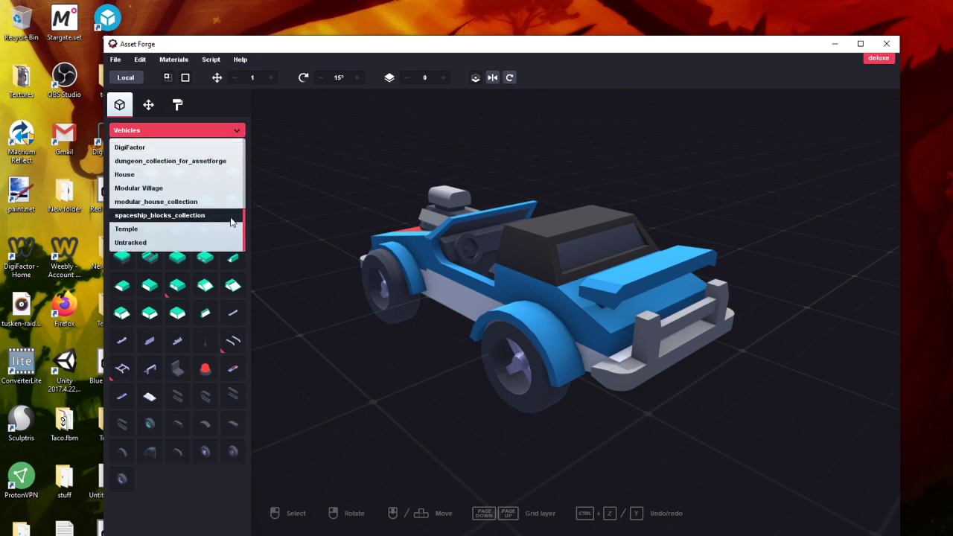
left_click(229, 242)
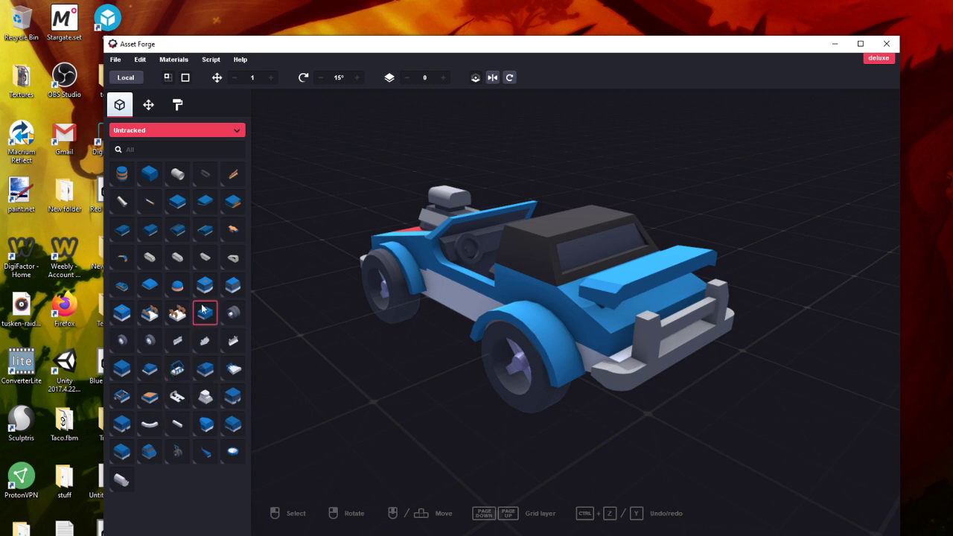
left_click(168, 132)
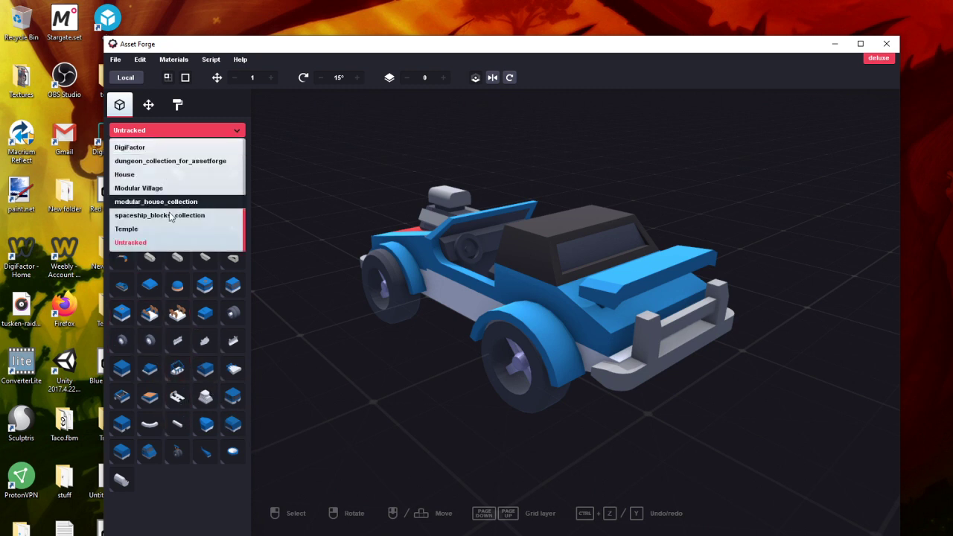
left_click(146, 149)
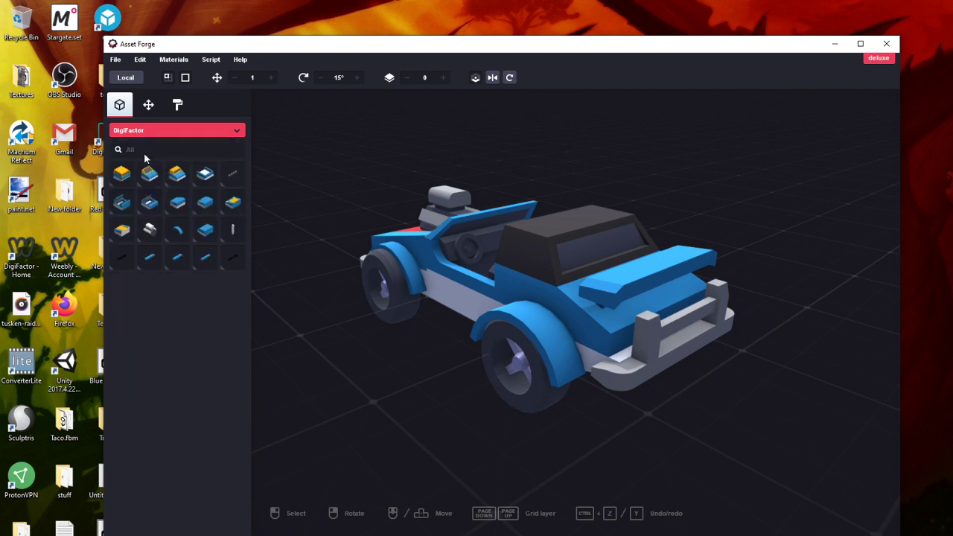
Place a Pipe block beside the car and move it to the rear bumper
left_click(235, 232)
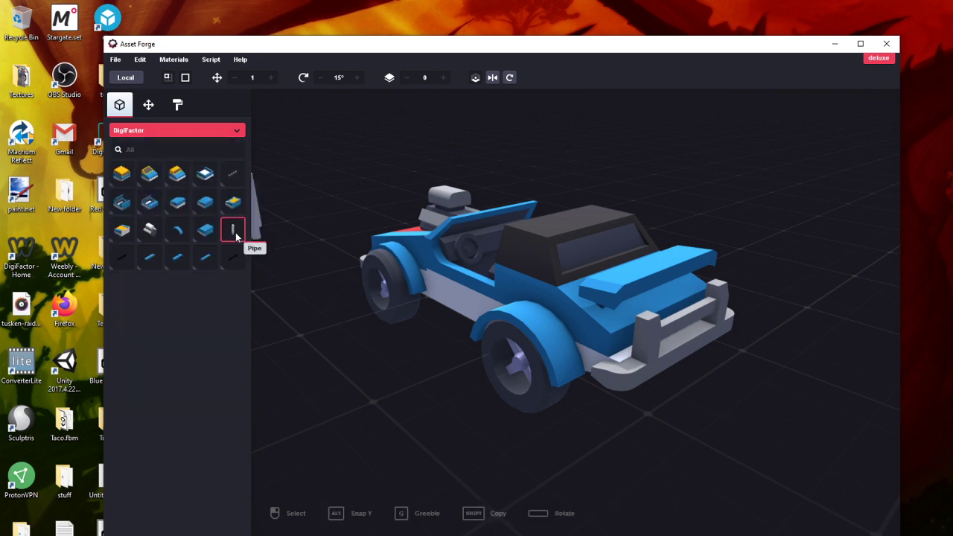
left_click(387, 363)
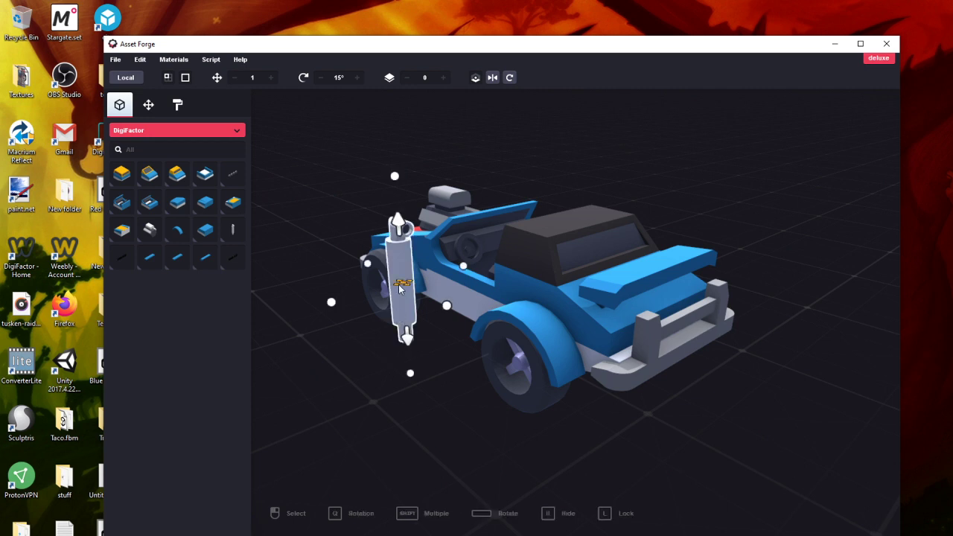
left_click_drag(400, 283, 687, 368)
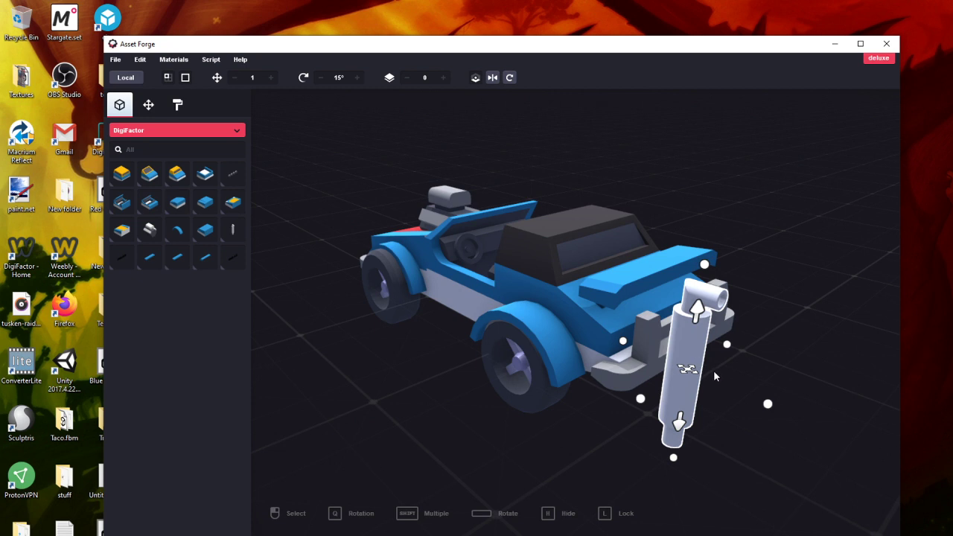
Rotate the pipe to lie lengthwise and position it under one side of the rear bumper, sliding it 0.2 inward
left_click(698, 346)
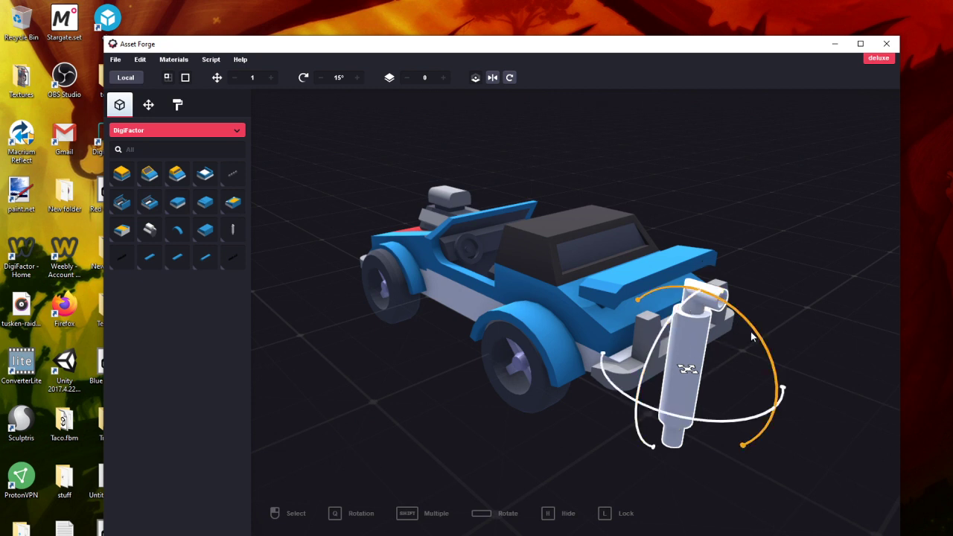
left_click_drag(757, 337, 623, 270)
key("q")
right_click_drag(595, 426, 477, 396)
left_click_drag(445, 359, 498, 360)
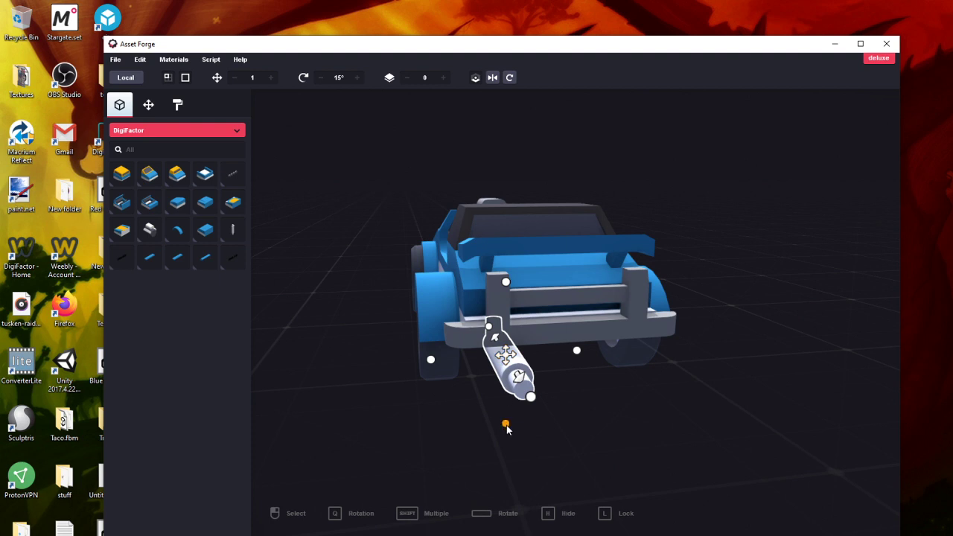
right_click_drag(506, 424, 650, 428)
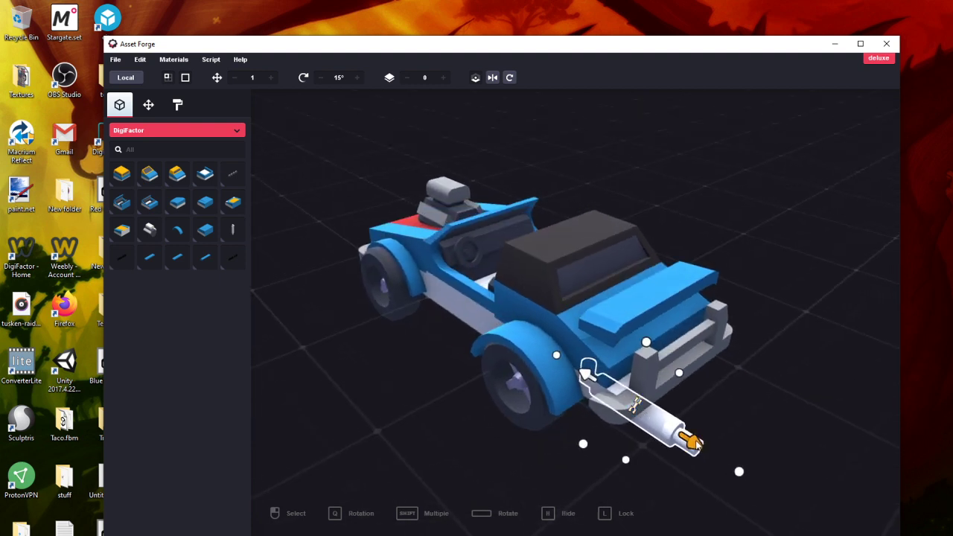
left_click_drag(691, 440, 660, 421)
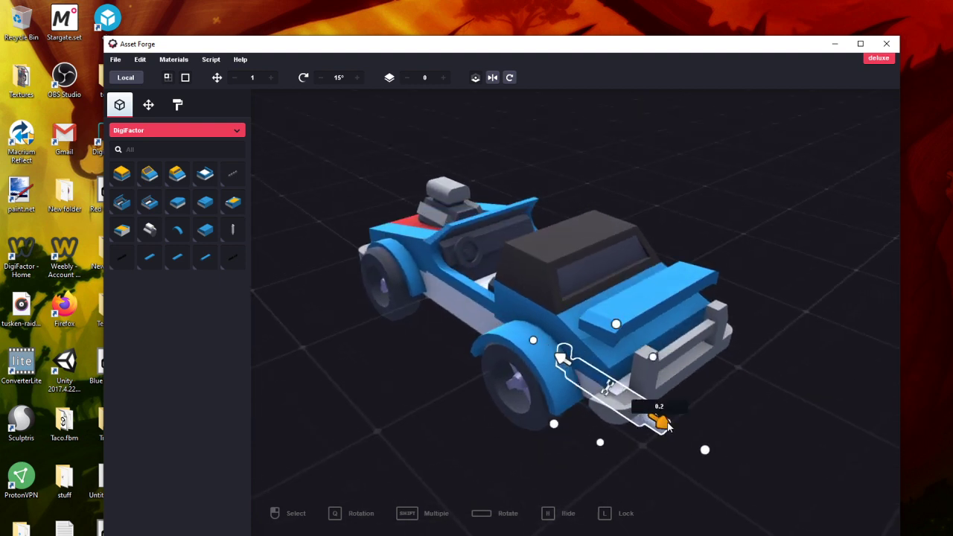
right_click_drag(692, 438, 626, 424)
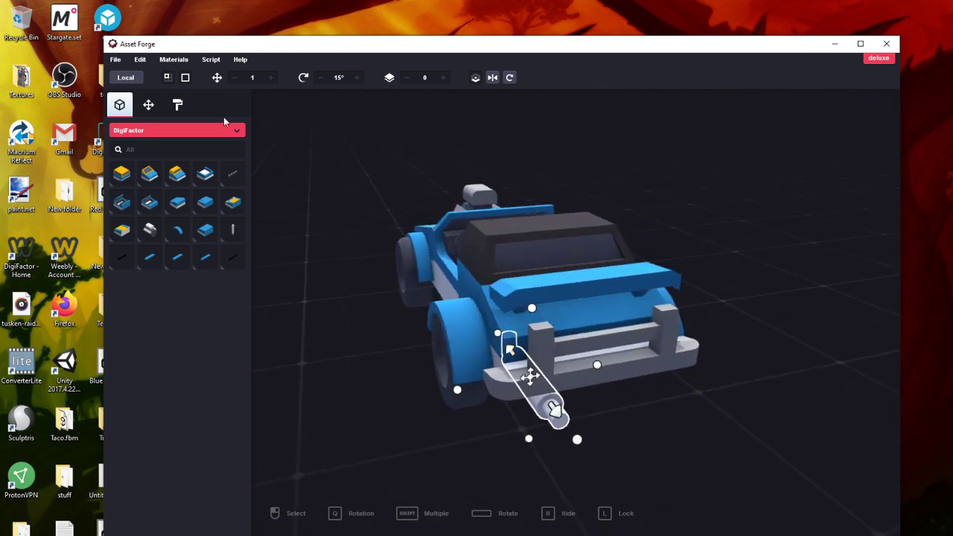
Duplicate the exhaust pipe and move the copy 0.7 across to the other side of the rear bumper
left_click(140, 59)
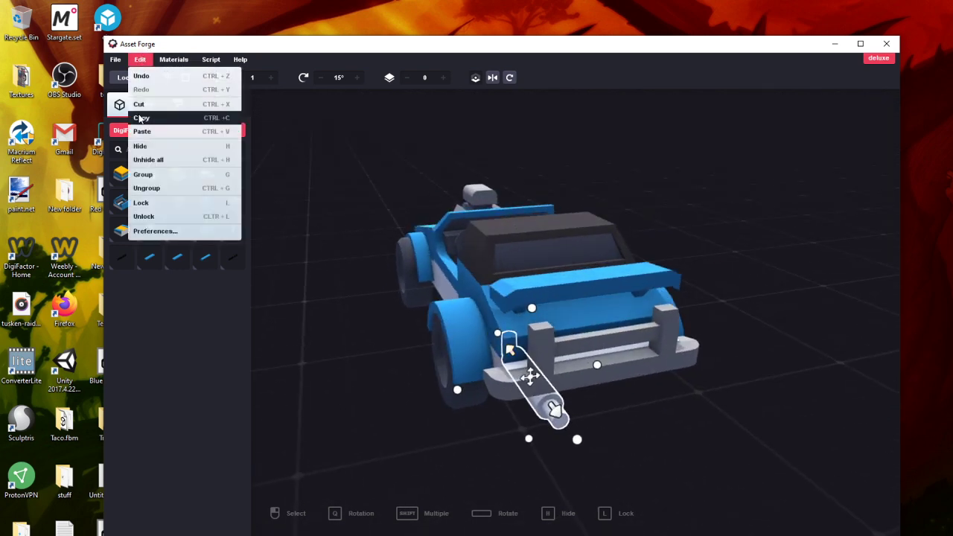
left_click(142, 118)
left_click(139, 60)
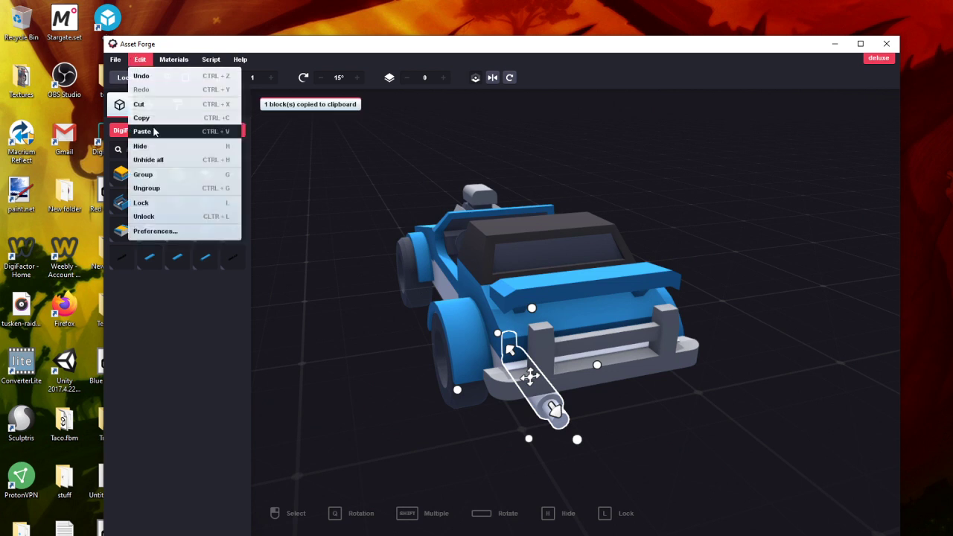
left_click(153, 132)
left_click(568, 443)
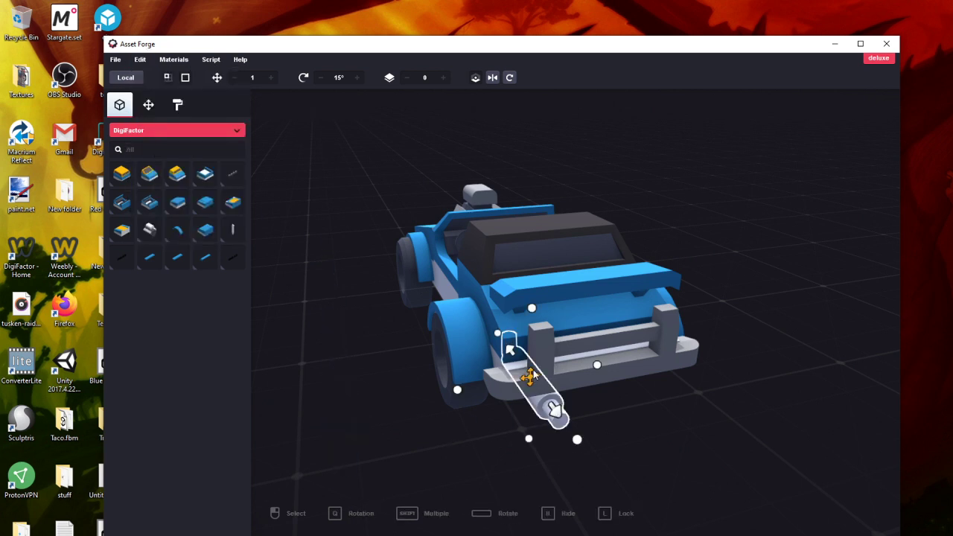
left_click_drag(529, 377, 637, 366)
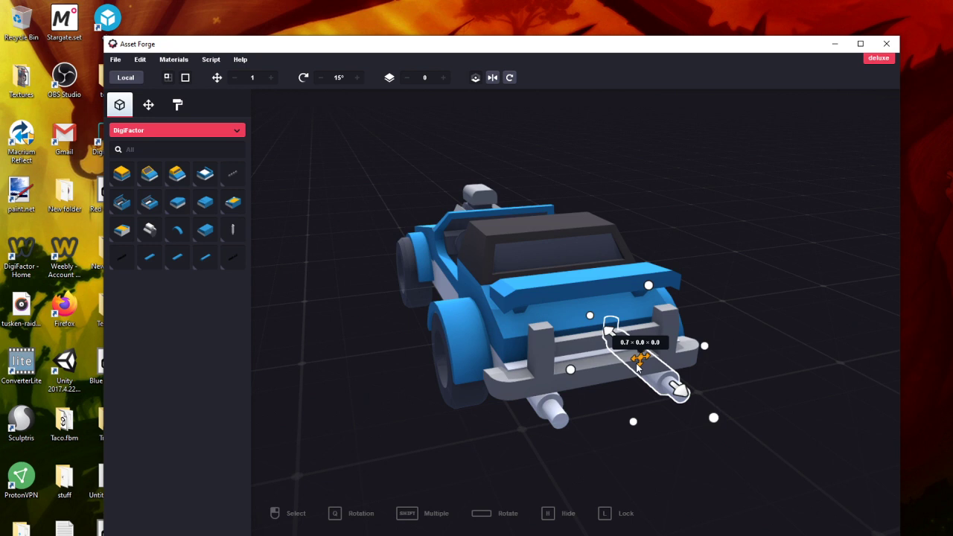
left_click(683, 427)
Nudge the copied exhaust pipe inward so both pipes sit symmetrically under the rear bumper
right_click_drag(683, 427, 614, 383)
left_click(582, 380)
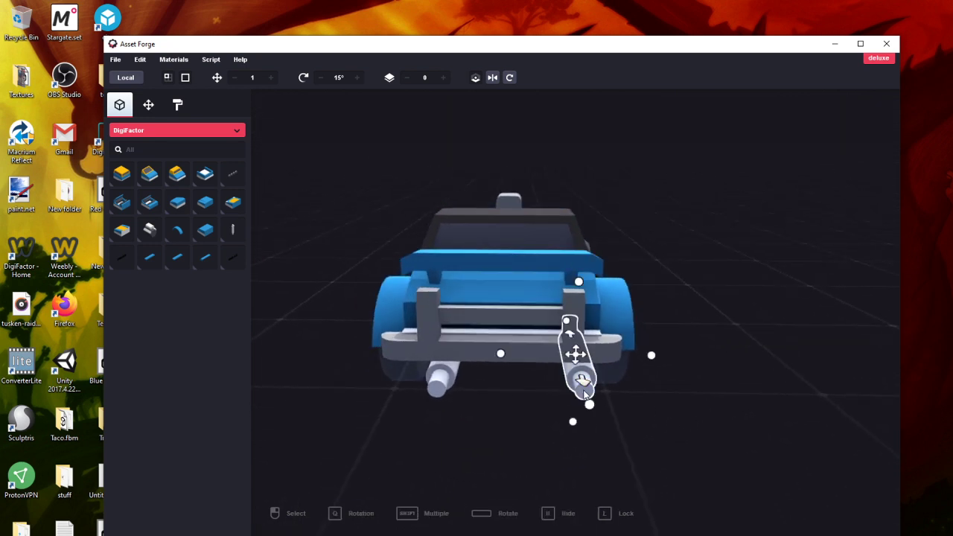
left_click_drag(579, 378, 561, 379)
left_click(647, 443)
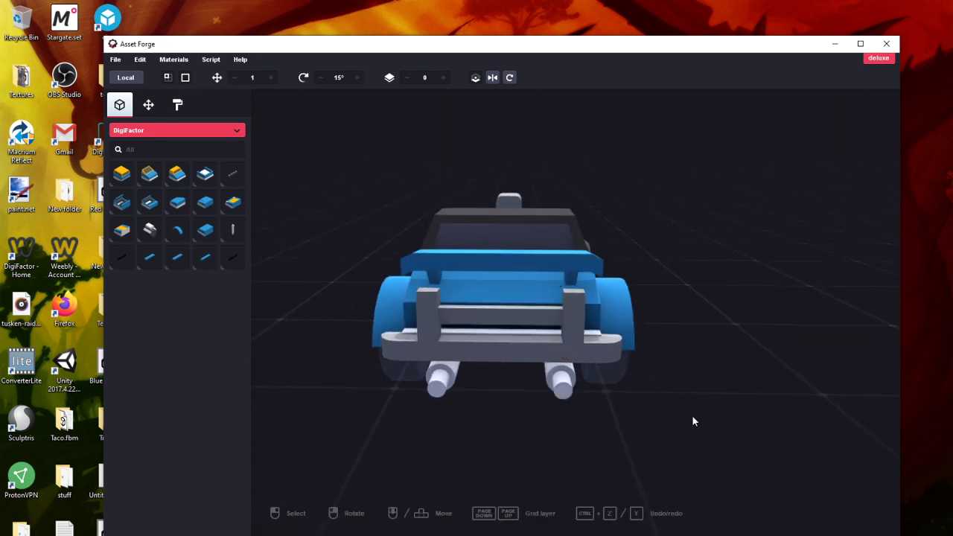
right_click_drag(691, 419, 347, 301)
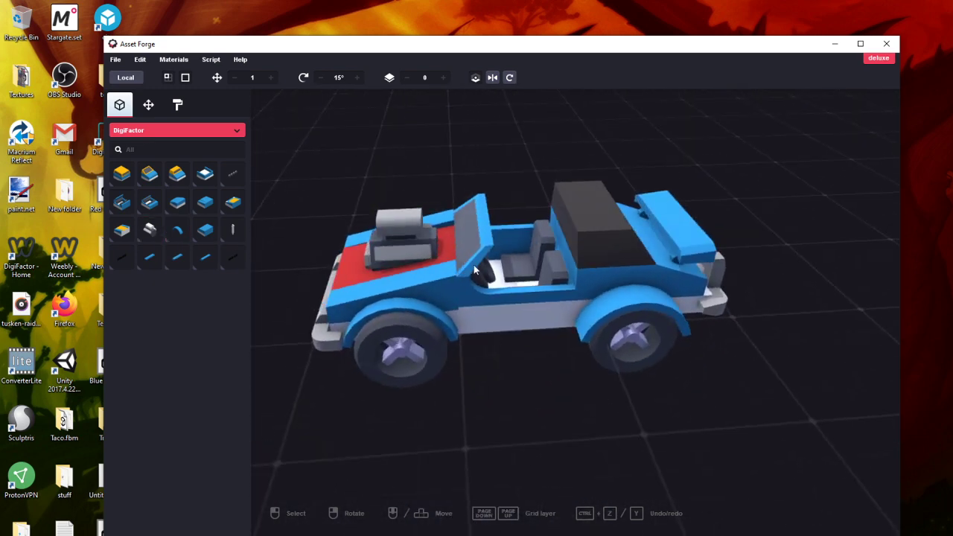
Place a long blue DigiFactor bar turned parallel to the car and move it between the wheels as a side skirt
left_click(160, 258)
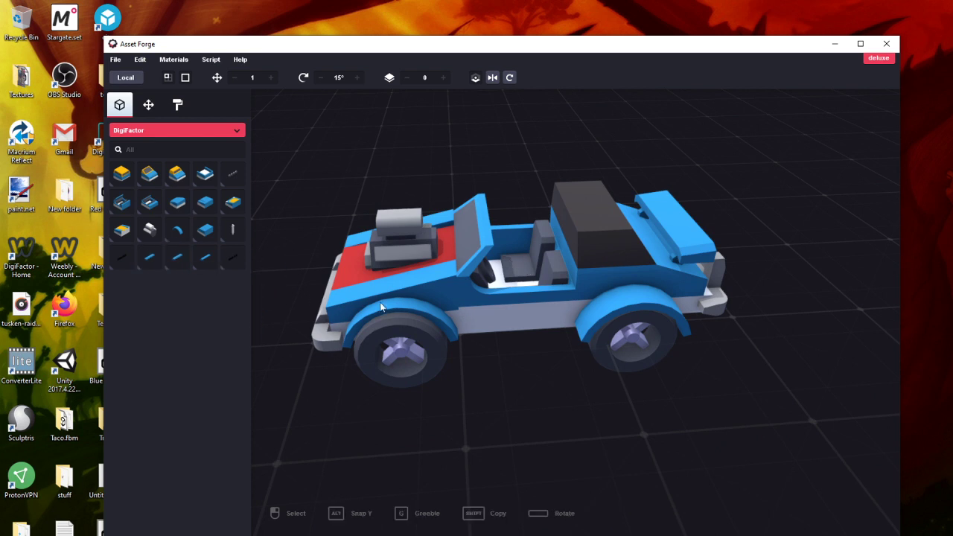
key("space")
key("space")
key("space")
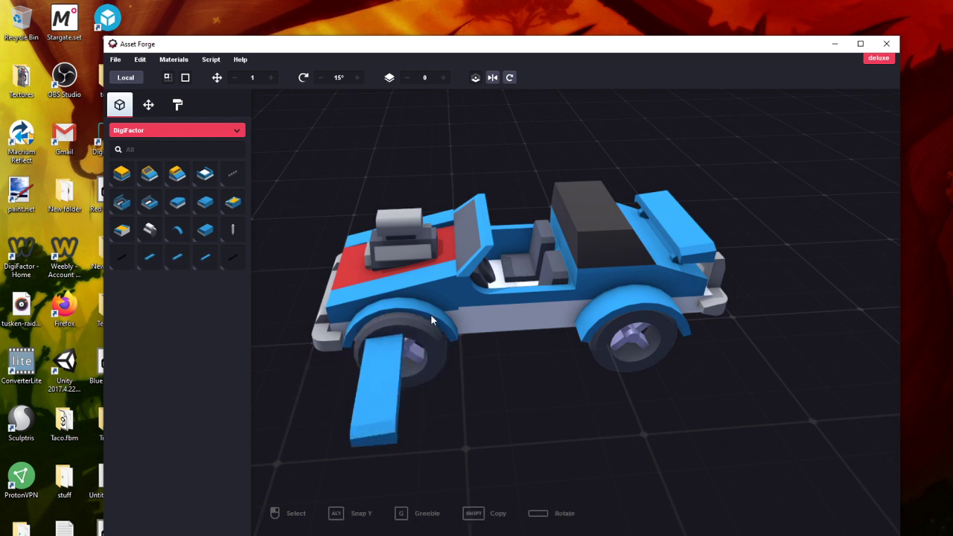
left_click(429, 314)
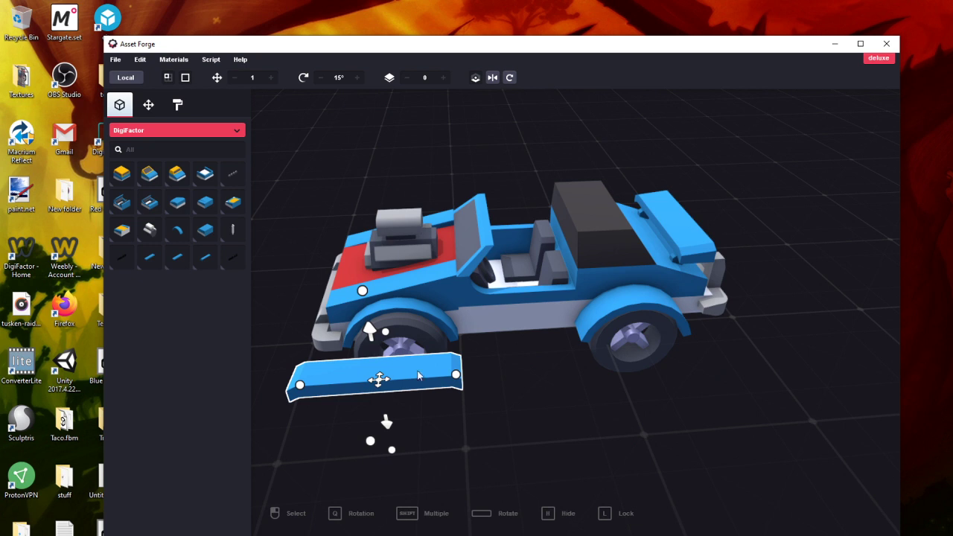
left_click_drag(378, 380, 520, 341)
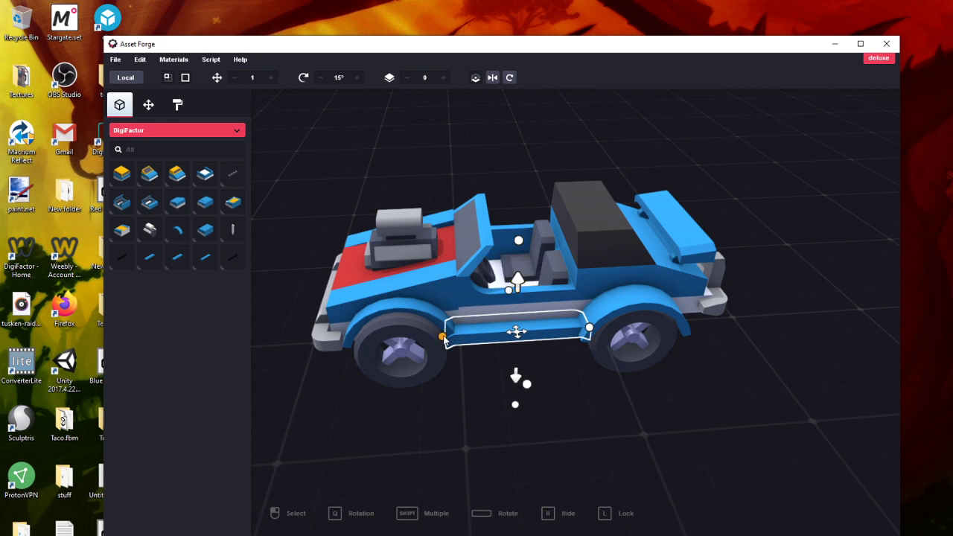
Shorten the blue side skirt to fit between the fenders and lower it below the car's side
left_click_drag(445, 339, 575, 334)
left_click(557, 398)
right_click_drag(557, 397, 599, 371)
left_click(549, 316)
left_click_drag(545, 319, 543, 318)
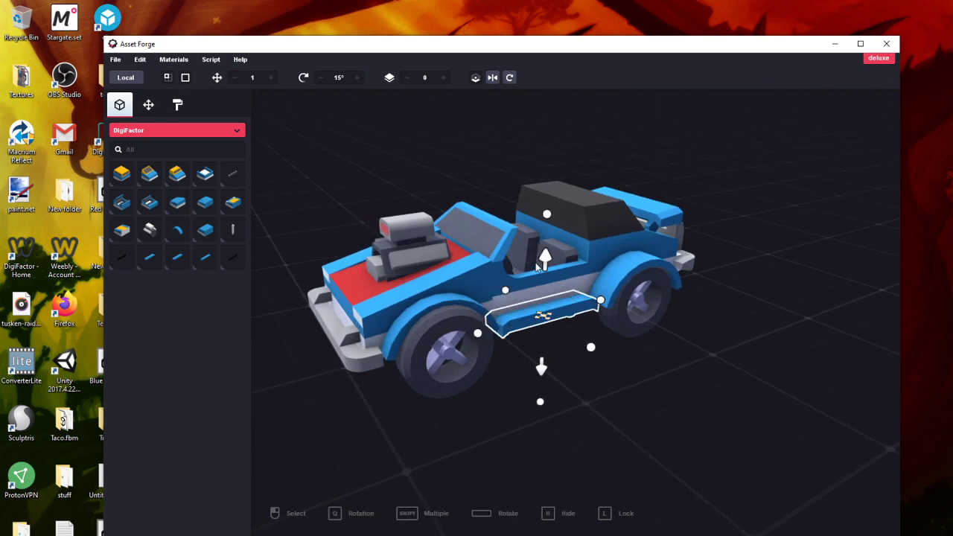
left_click_drag(545, 262, 545, 262)
left_click(562, 362)
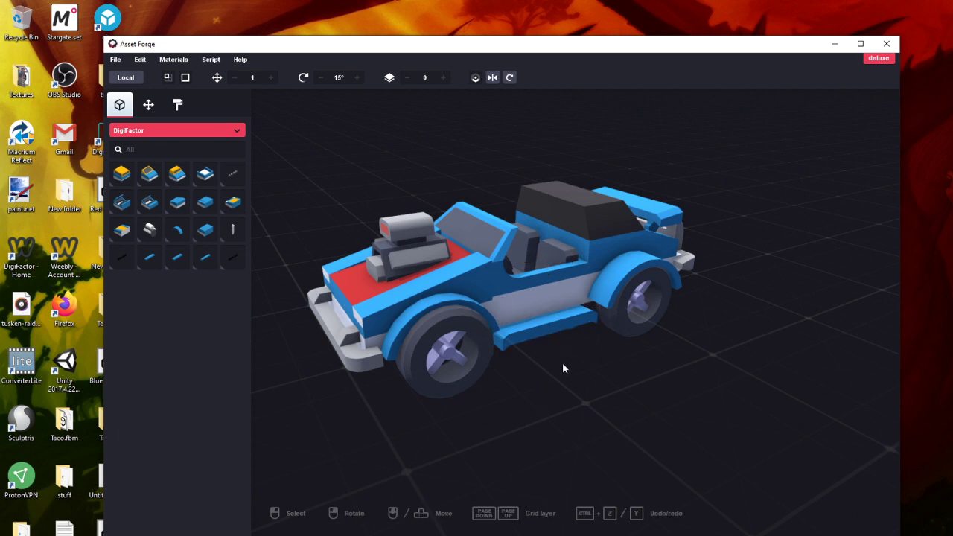
Inspect the side skirt from several angles and raise it against the underside of the body
right_click_drag(562, 362, 483, 348)
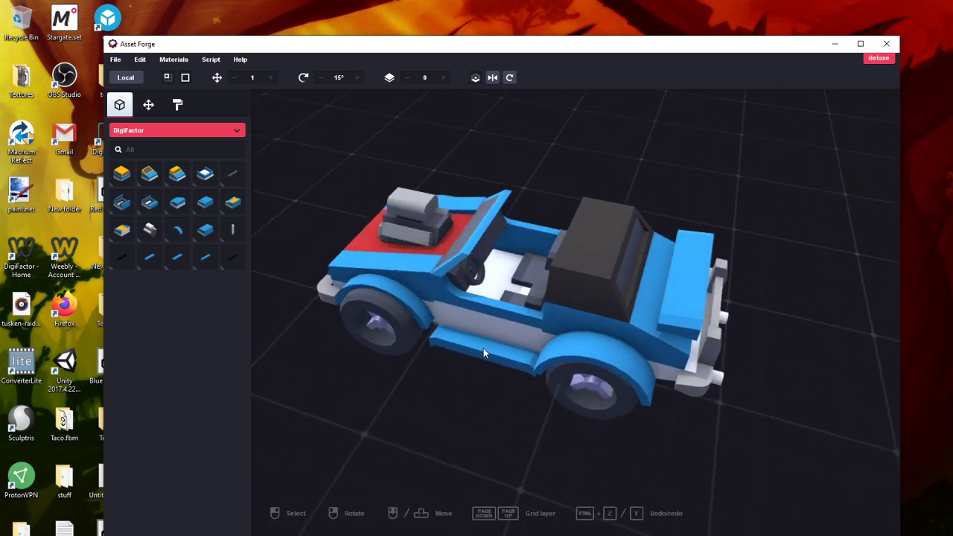
left_click(483, 348)
mouse_move(457, 411)
left_mouse_down()
mouse_move(467, 398)
mouse_move(469, 415)
left_mouse_up()
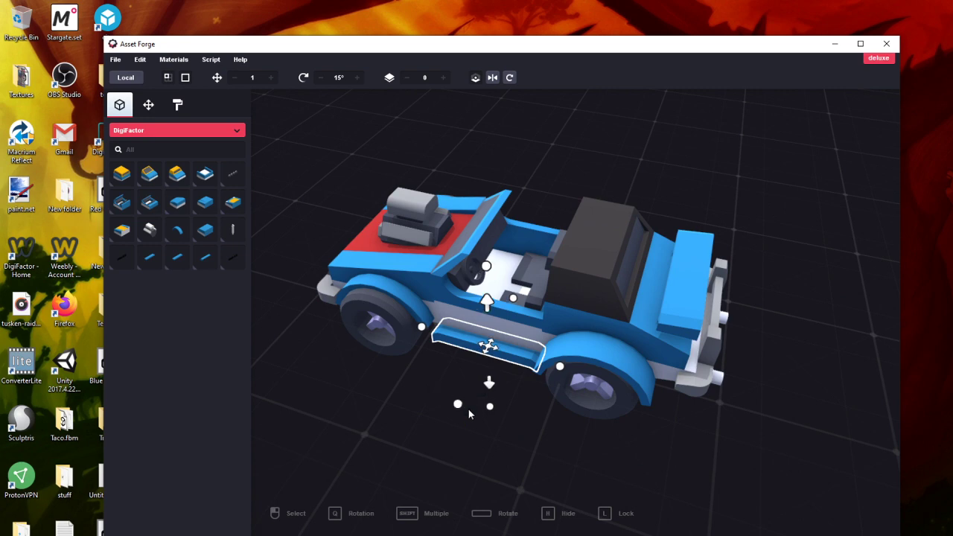
left_click(489, 443)
right_click_drag(492, 444, 582, 355)
right_click_drag(555, 321, 560, 283)
left_click(550, 312)
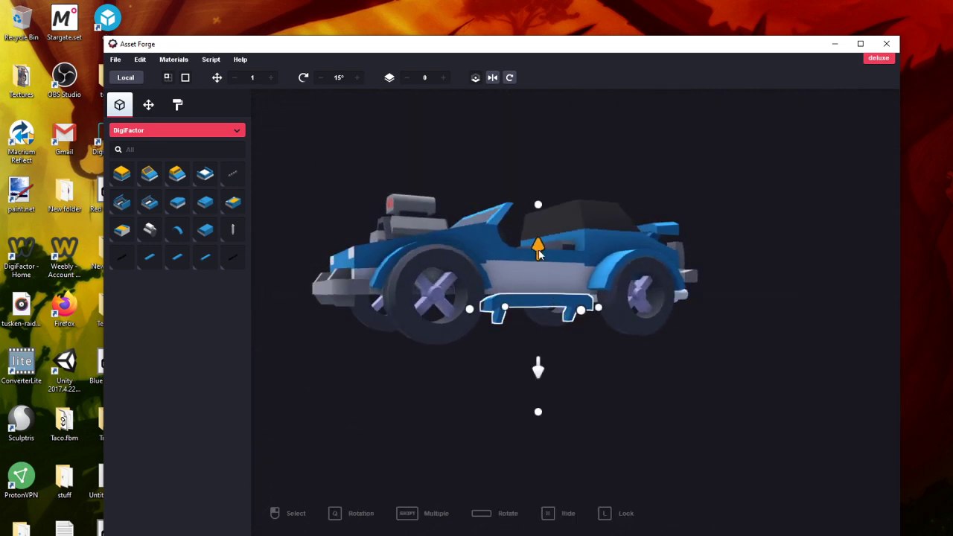
left_click_drag(537, 247, 538, 223)
right_click_drag(553, 378, 401, 452)
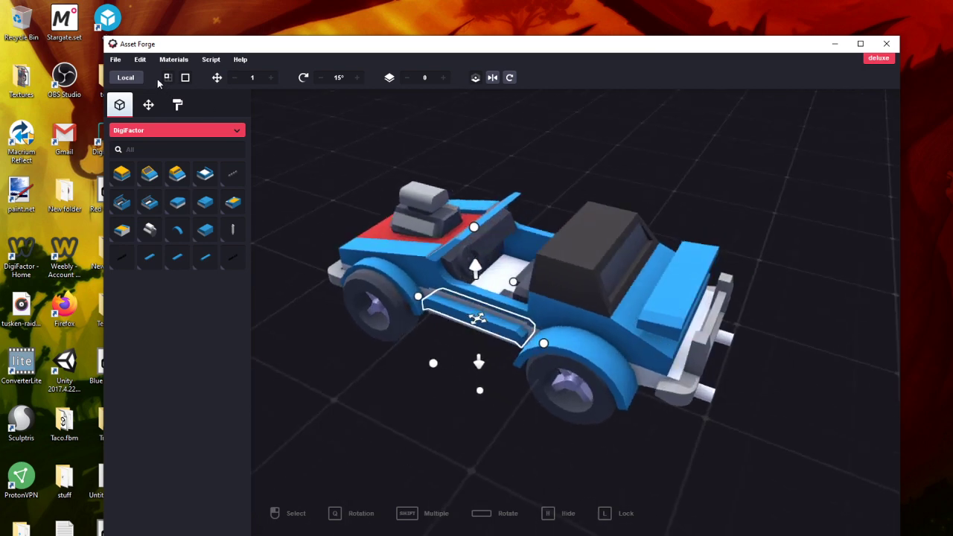
Cut the blue side skirt from the car
left_click(140, 61)
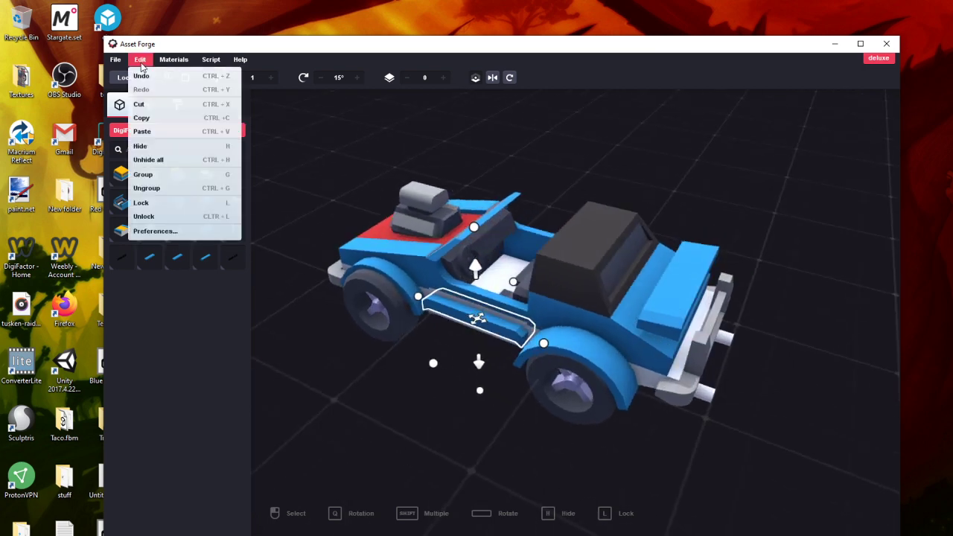
left_click(149, 105)
right_click_drag(328, 338, 375, 363)
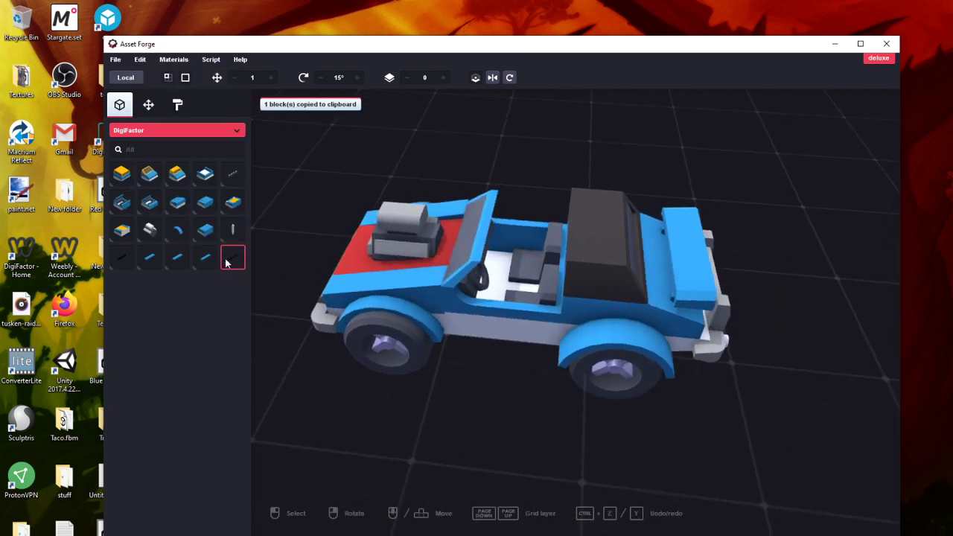
Place the curved-end bumper bar from the Vehicles collection between the wheels as a side bar and lower it beneath the body
left_click(172, 132)
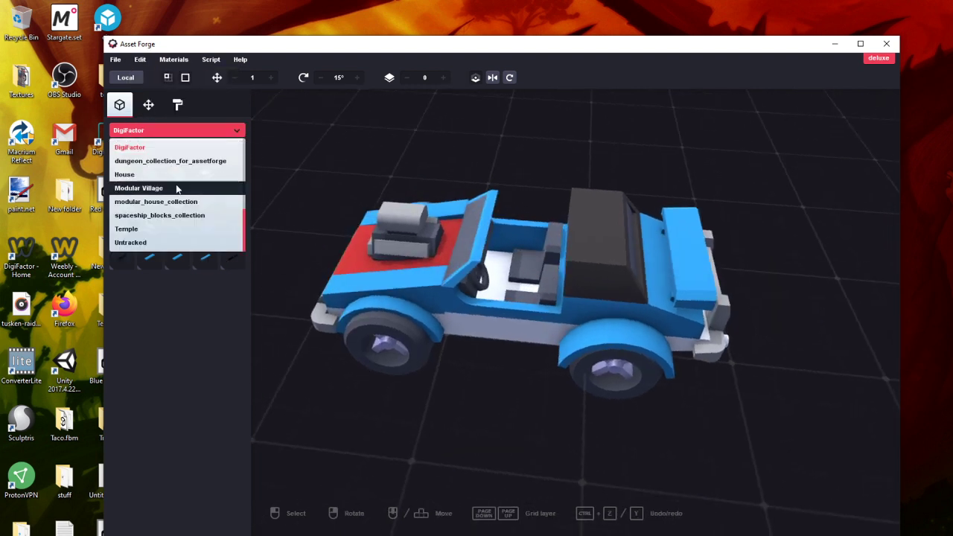
scroll(176, 201, "up", 5)
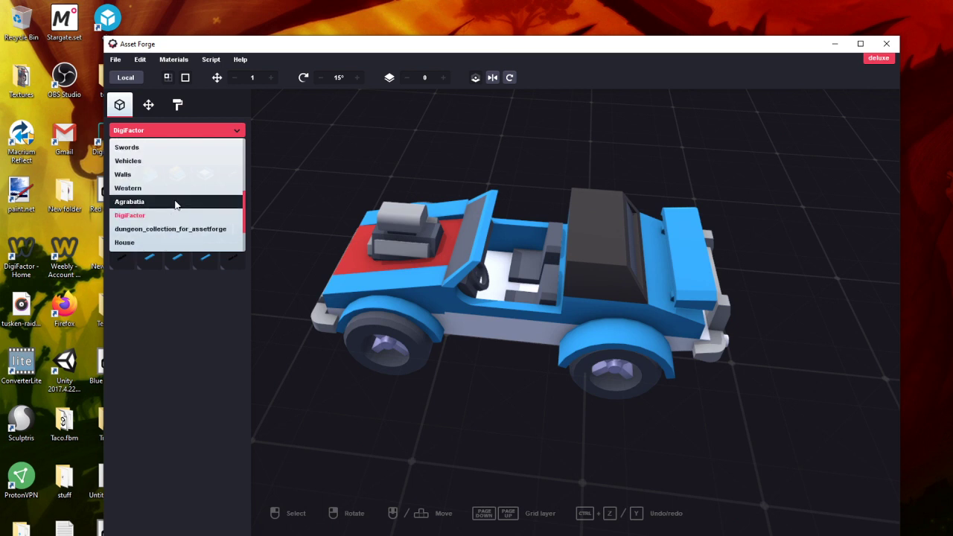
left_click(174, 161)
left_click(233, 314)
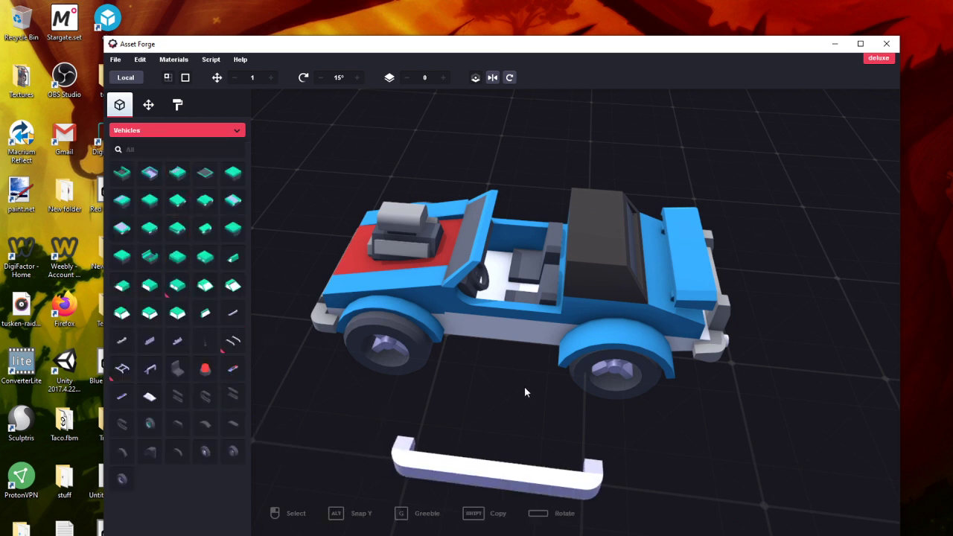
left_click(521, 325)
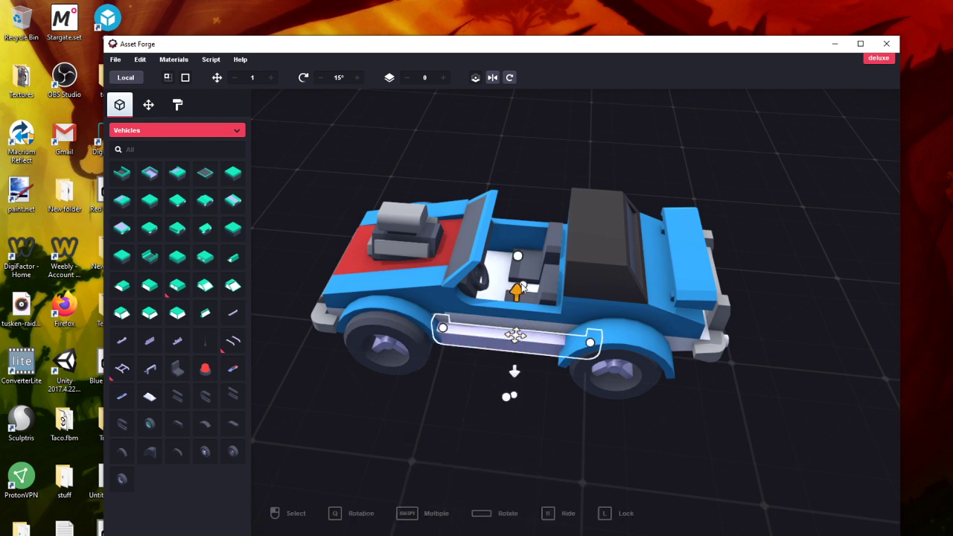
left_click_drag(521, 285, 521, 300)
right_click_drag(506, 381, 569, 287)
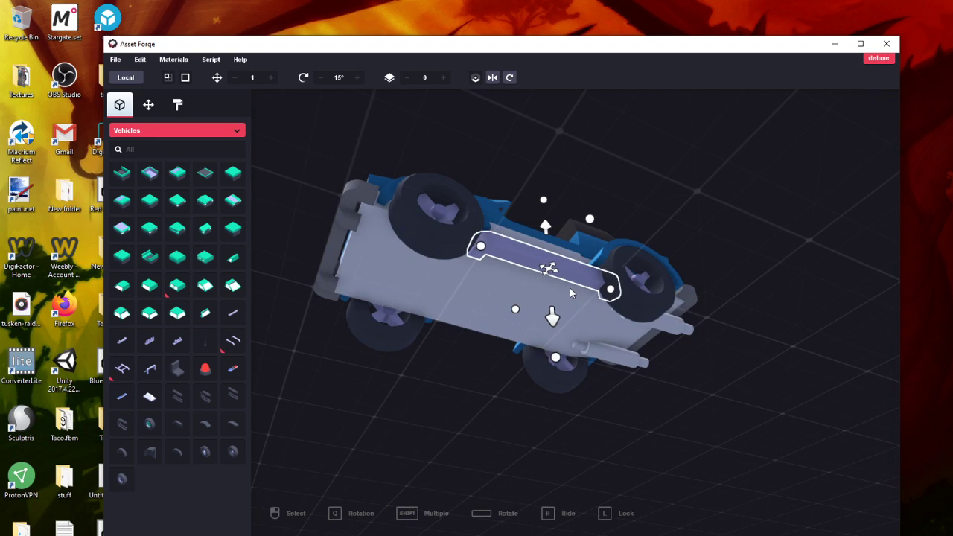
left_click(533, 401)
right_click_drag(533, 402, 340, 480)
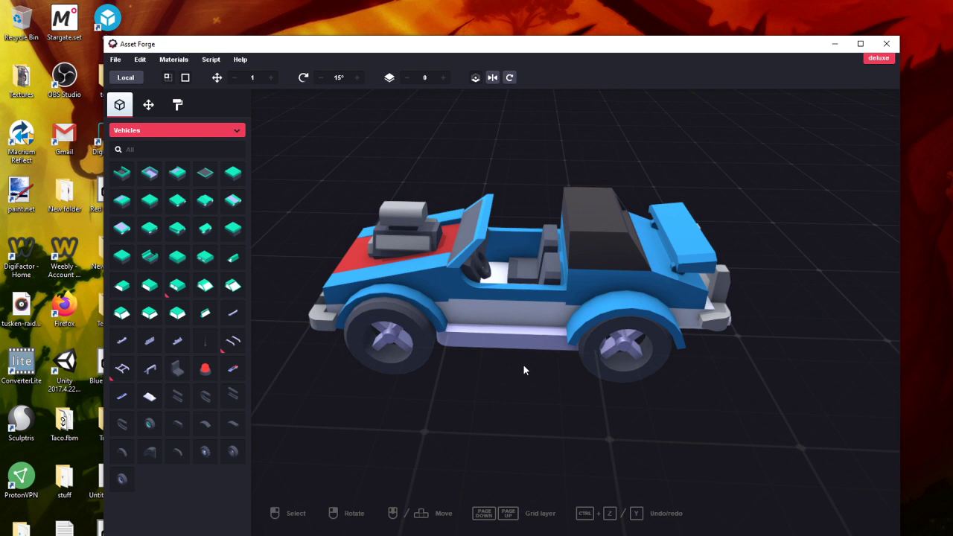
Shorten the side bar at both ends to fit between the wheels and tuck it against the body
right_click_drag(523, 365, 519, 326)
left_click(524, 305)
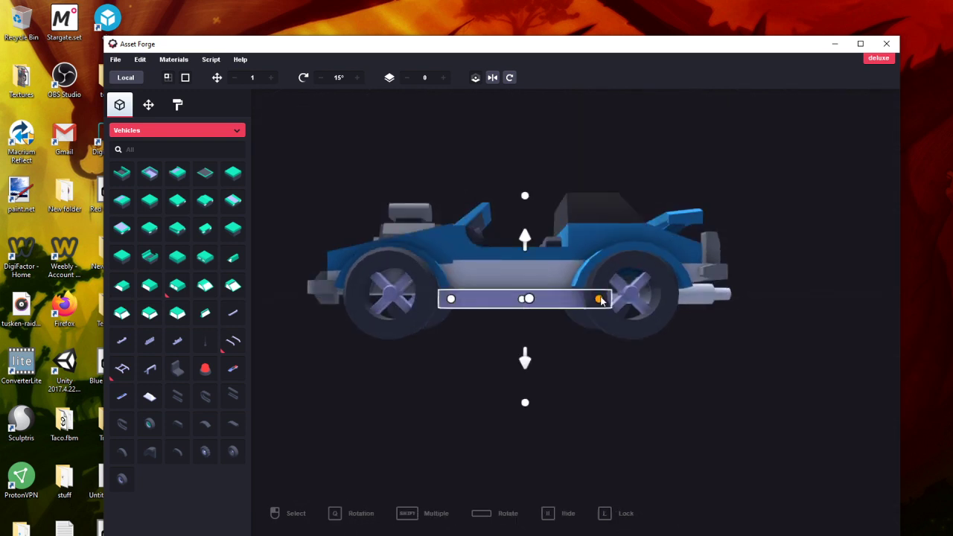
mouse_move(600, 299)
left_mouse_down()
mouse_move(573, 297)
mouse_move(585, 302)
left_mouse_up()
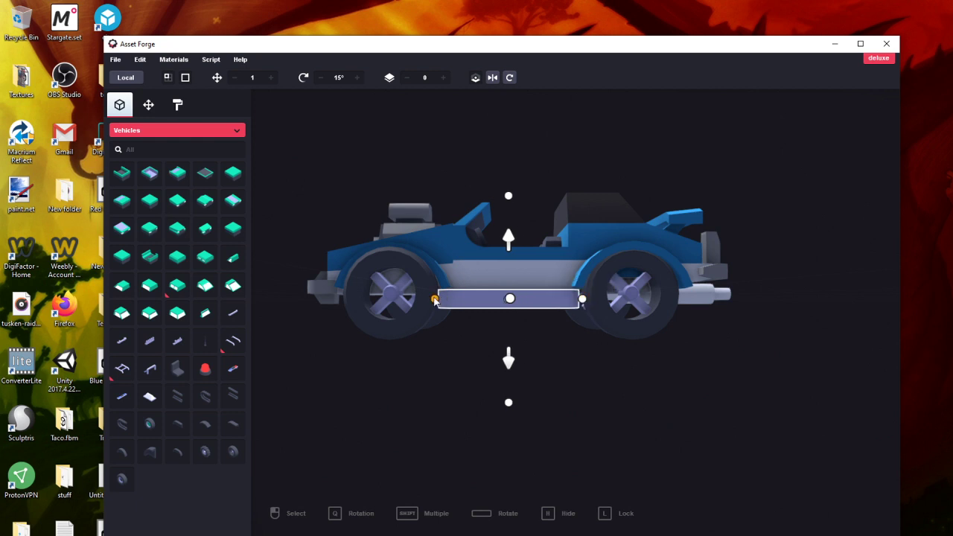
left_click_drag(436, 300, 475, 304)
right_click_drag(475, 348, 448, 515)
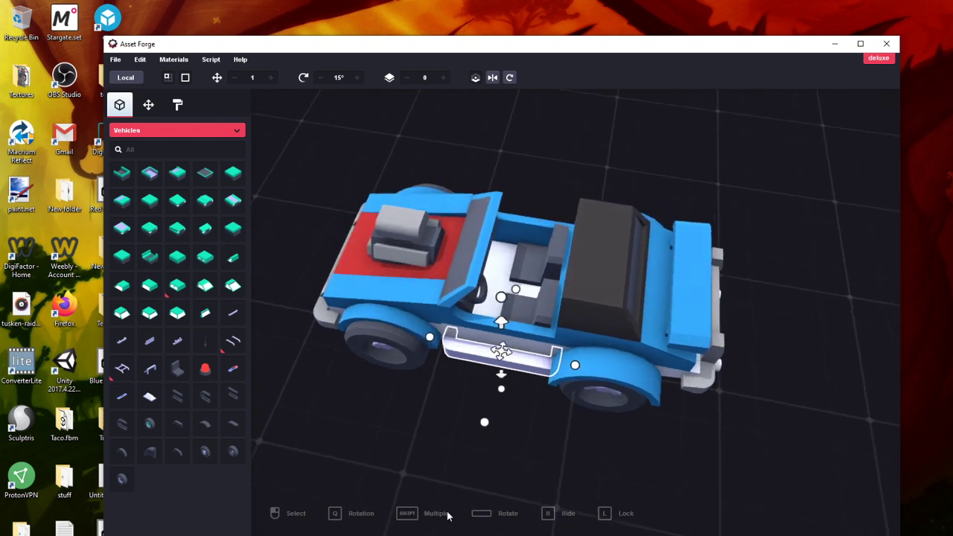
left_click_drag(495, 350, 495, 350)
left_click(384, 421)
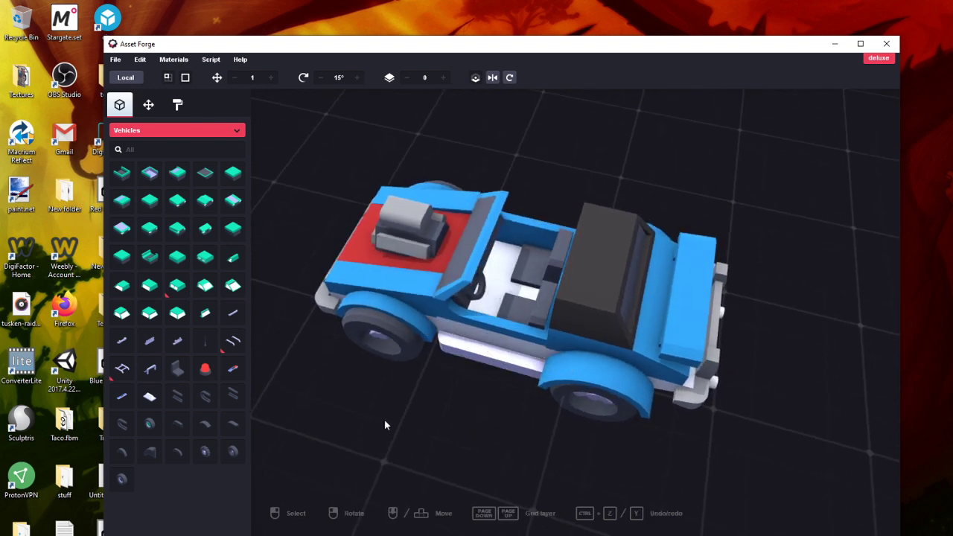
Copy the finished side bar to the clipboard
right_click_drag(384, 419, 537, 343)
left_click(539, 334)
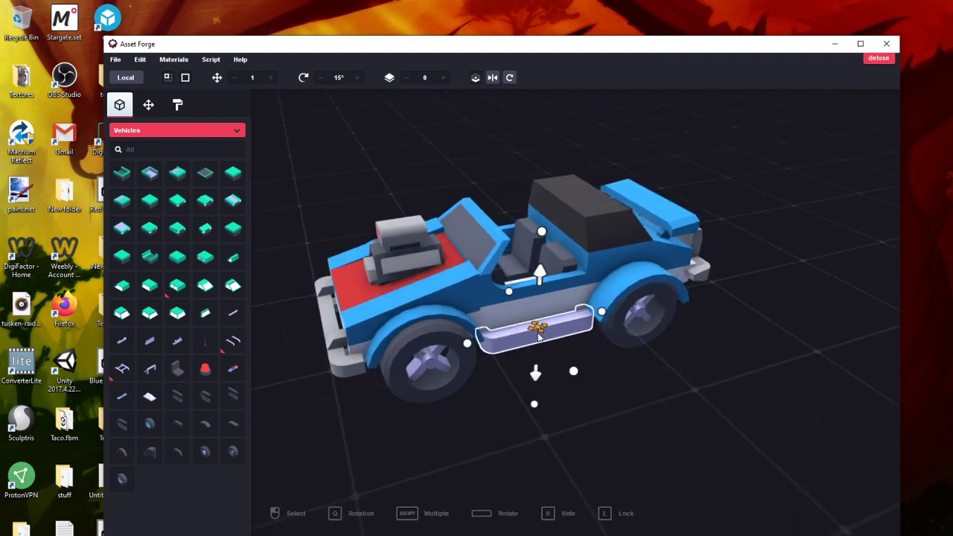
left_click(140, 59)
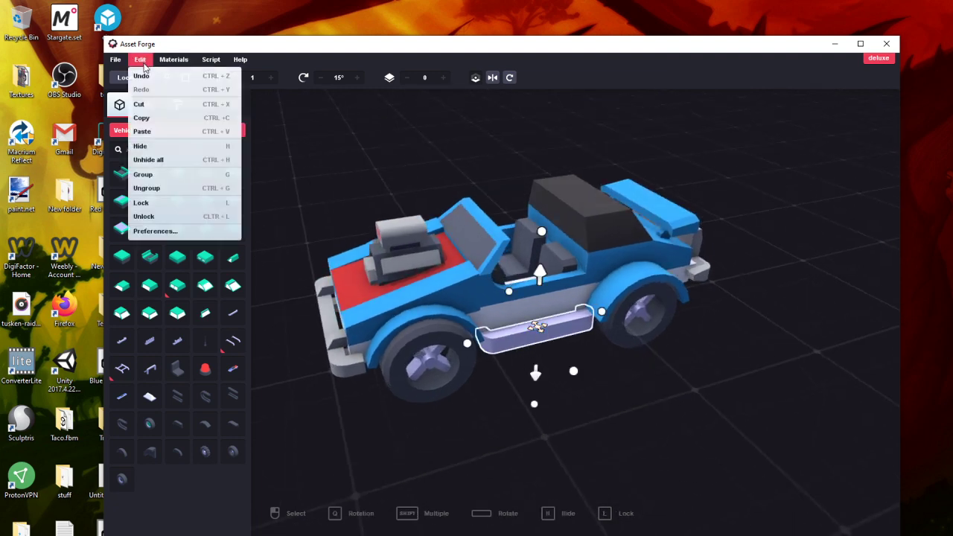
left_click(154, 118)
Paste the side bar on the car's opposite side, turned around and fitted under the body between the wheels
right_click_drag(286, 160, 730, 171)
left_click(140, 59)
left_click(149, 131)
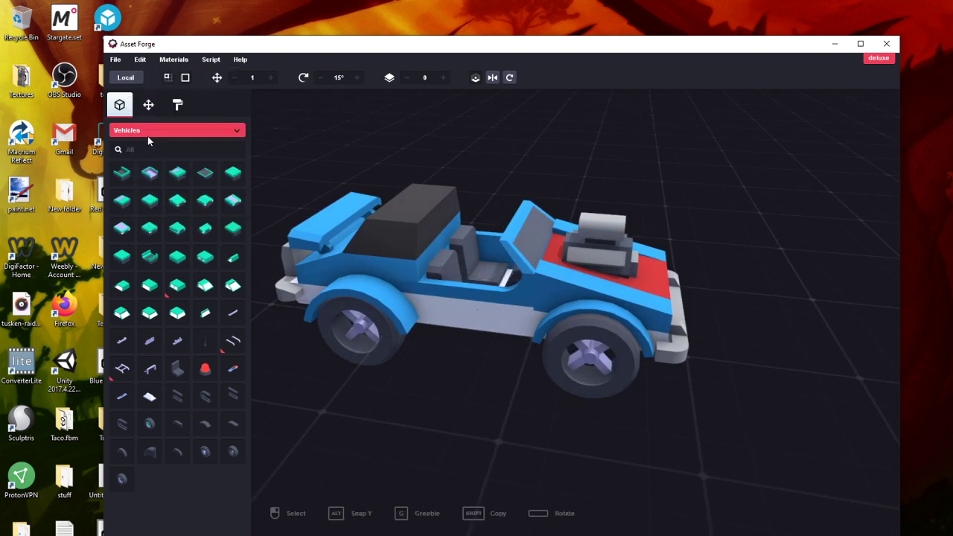
key("space")
key("space")
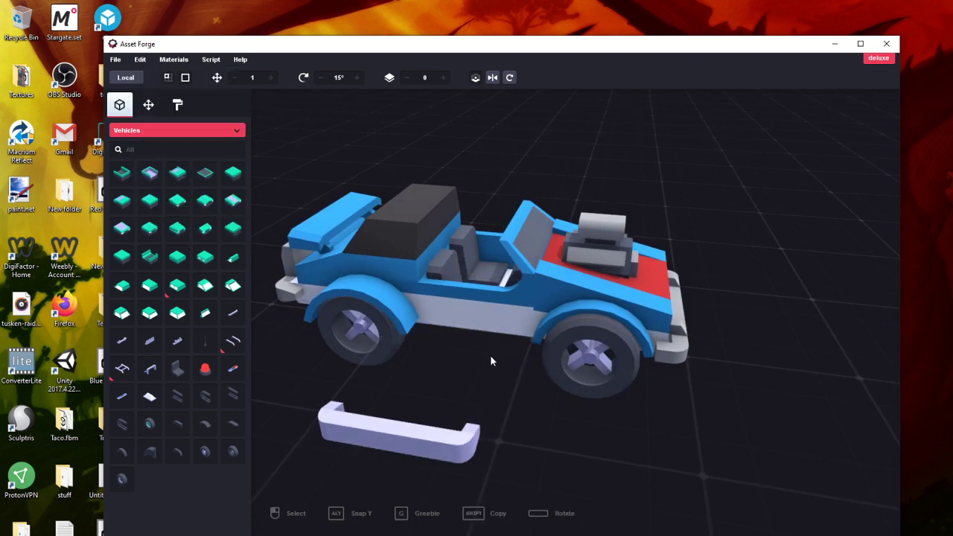
left_click(490, 356)
left_click_drag(398, 439, 463, 332)
left_click(606, 453)
right_click_drag(606, 452, 623, 425)
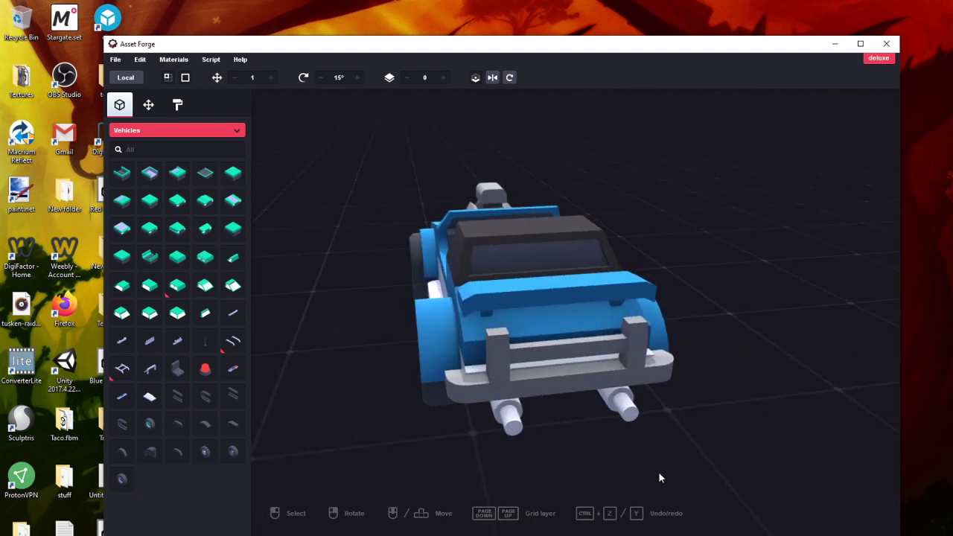
left_click(836, 44)
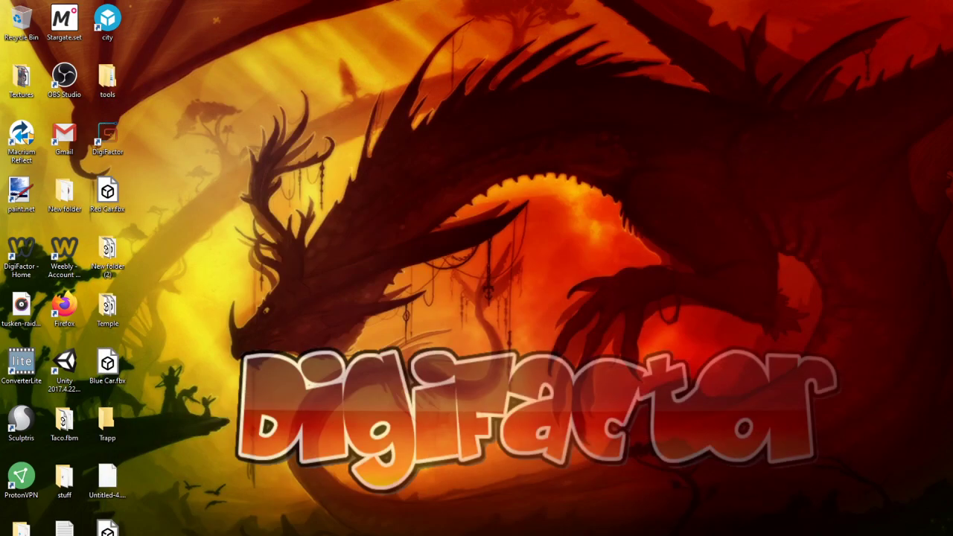
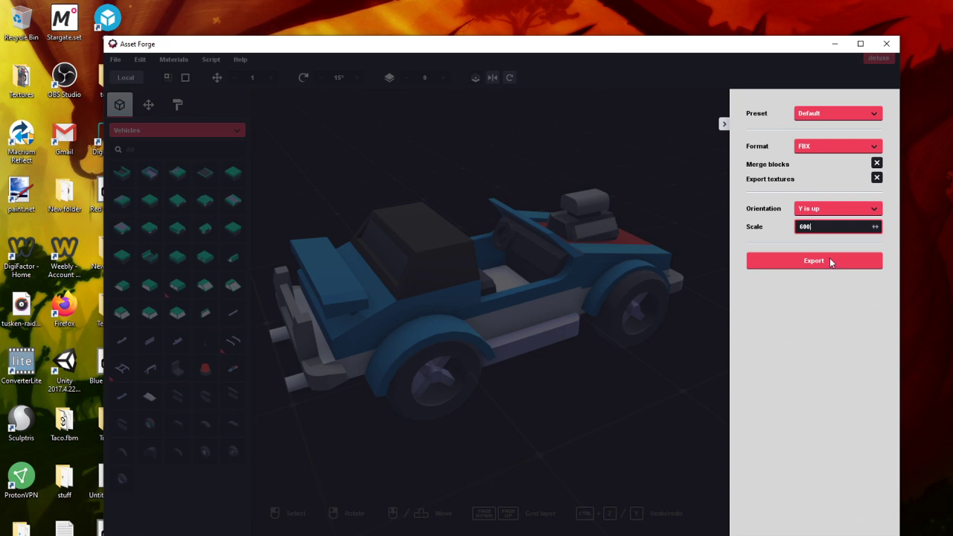
Export the car to the Desktop as an FBX file named "sports Car"
left_click(830, 262)
scroll(336, 263, "down", 1)
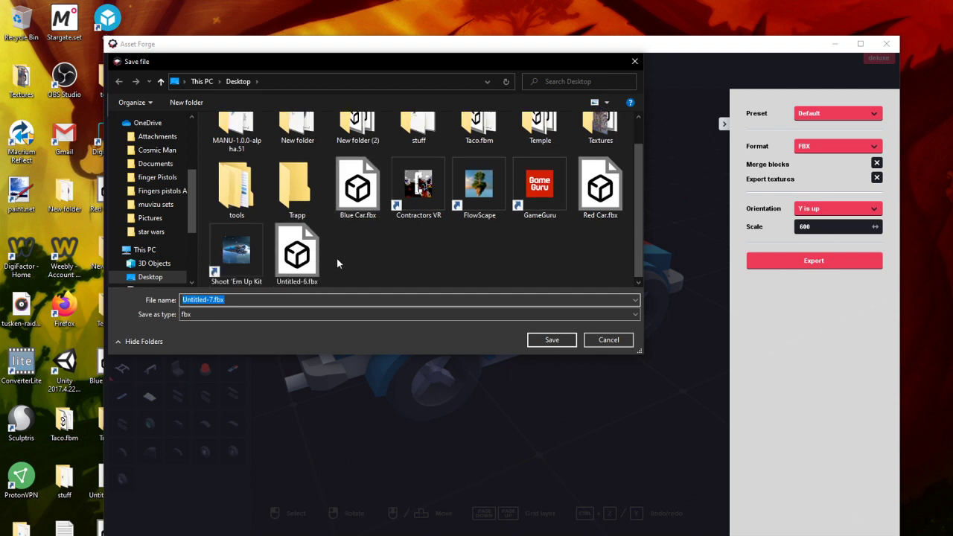
left_click(243, 298)
key("BackSpace")
key("BackSpace")
key("BackSpace")
key("BackSpace")
key("BackSpace")
key("BackSpace")
key("BackSpace")
key("BackSpace")
key("BackSpace")
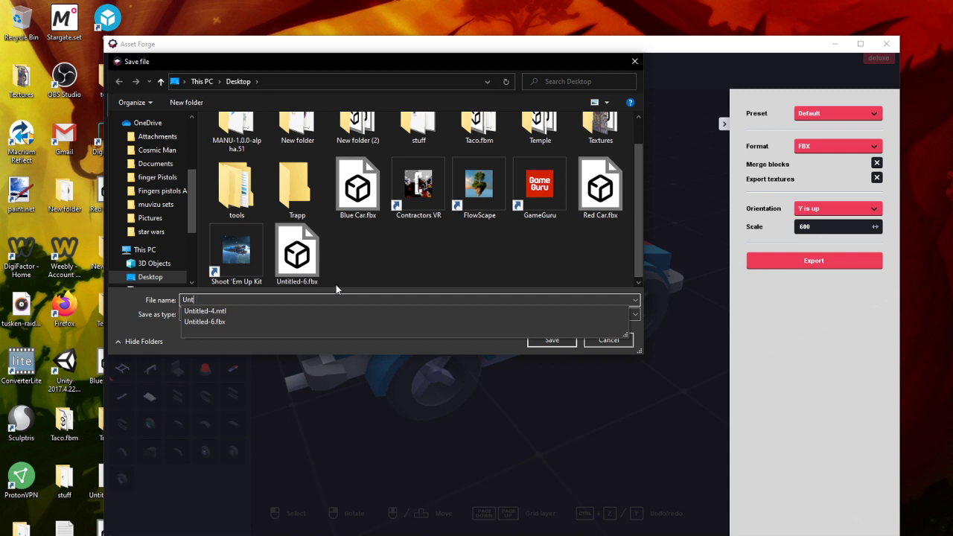
key("BackSpace")
key("BackSpace")
key("BackSpace")
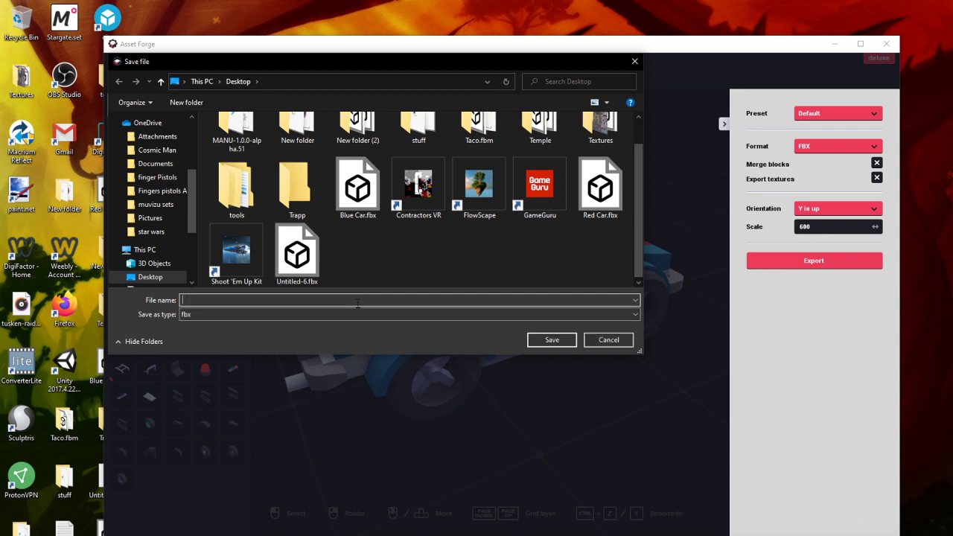
type("spl")
type("rts Car")
left_click(551, 340)
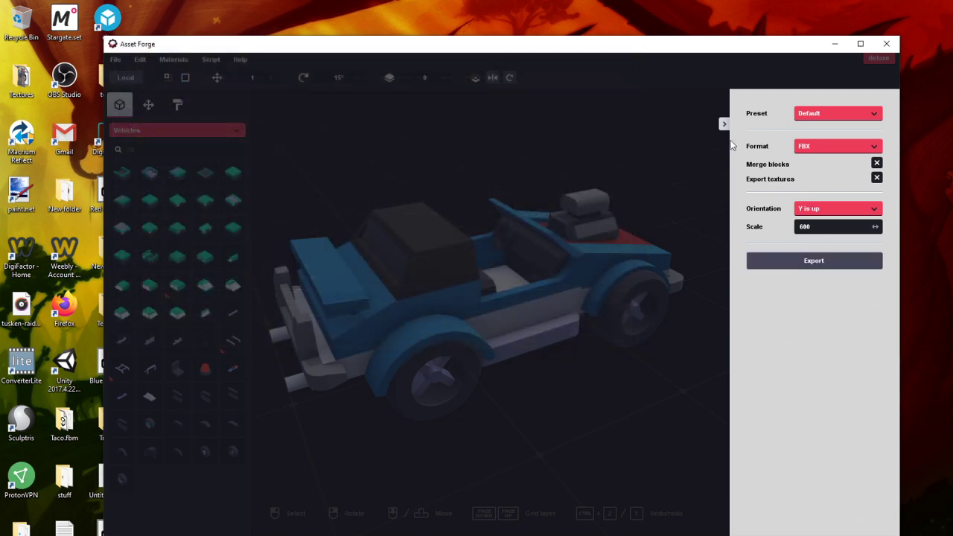
Close the export settings, switch to Muvizu and import sports Car.fbx with relative co-ordinates and its objects grouped together
left_click(724, 124)
left_click(834, 43)
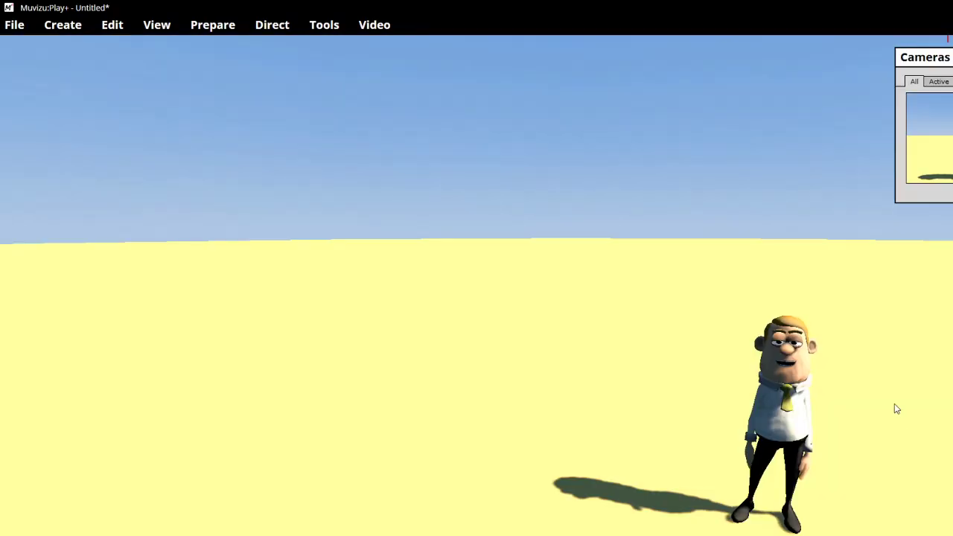
left_click(76, 27)
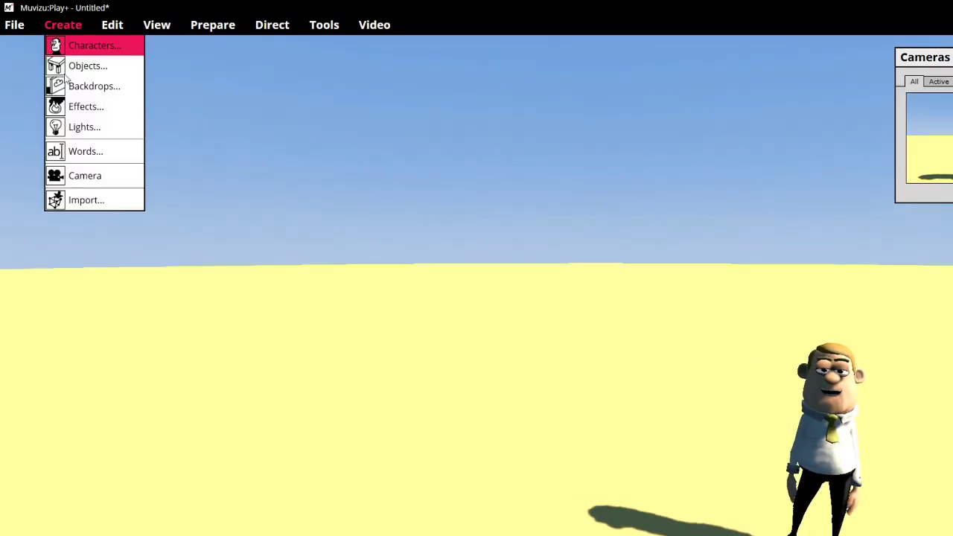
left_click(89, 202)
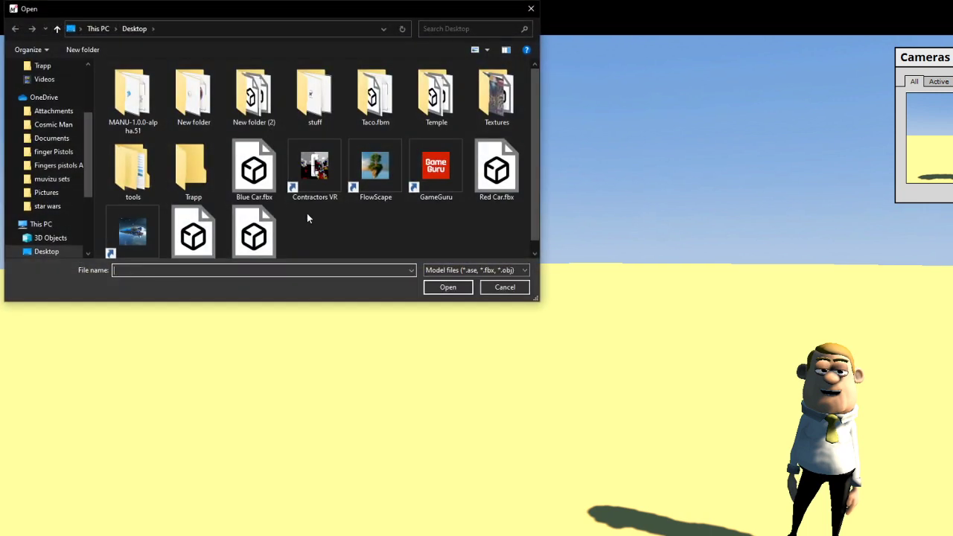
scroll(307, 218, "down", 1)
left_click(193, 225)
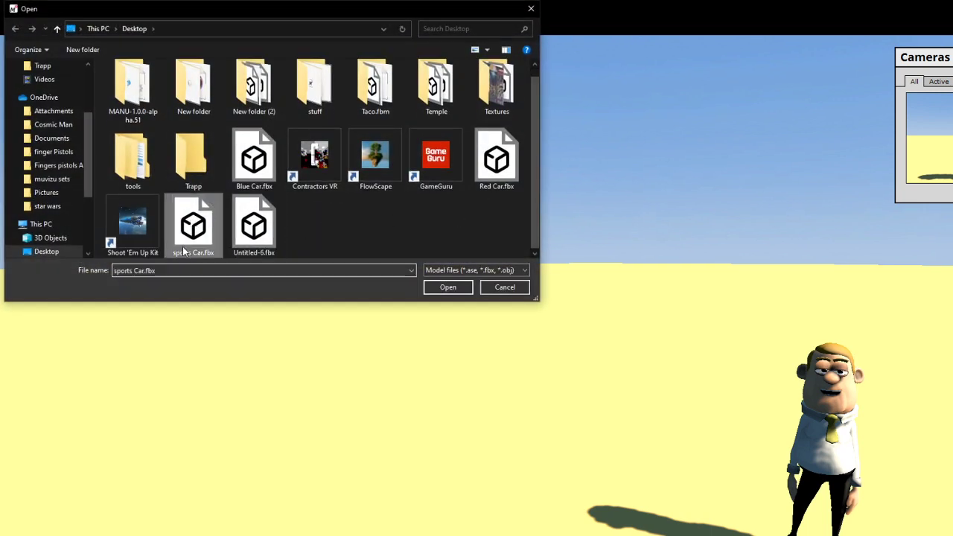
left_click(446, 287)
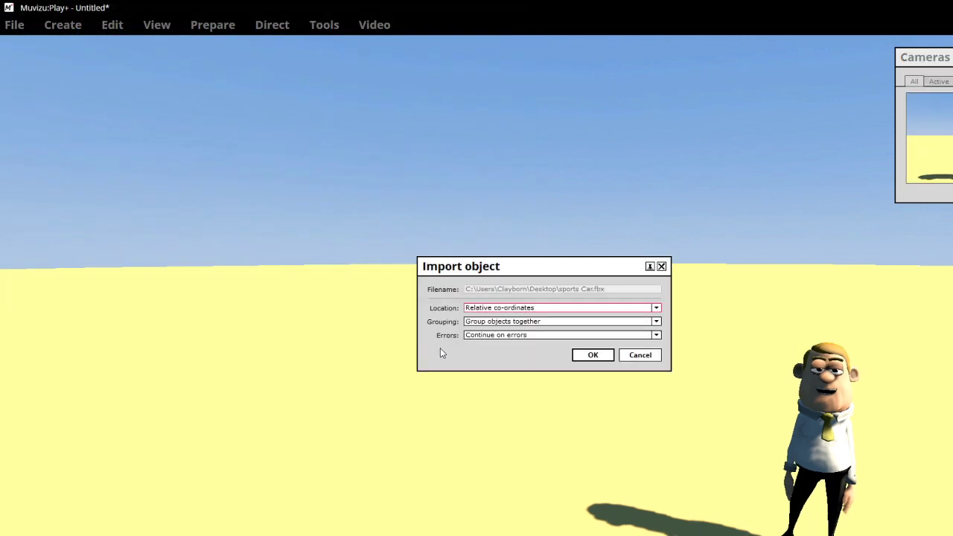
left_click(592, 356)
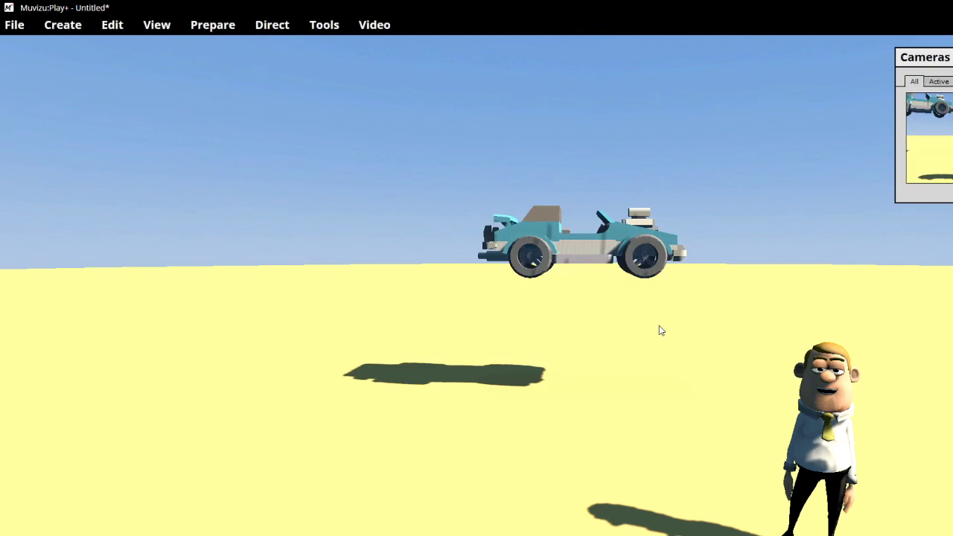
Turn the imported car at an angle toward the viewer and disable its Floats in the air option
right_click_drag(655, 247, 551, 249)
left_click_drag(551, 248, 538, 301)
right_click(638, 292)
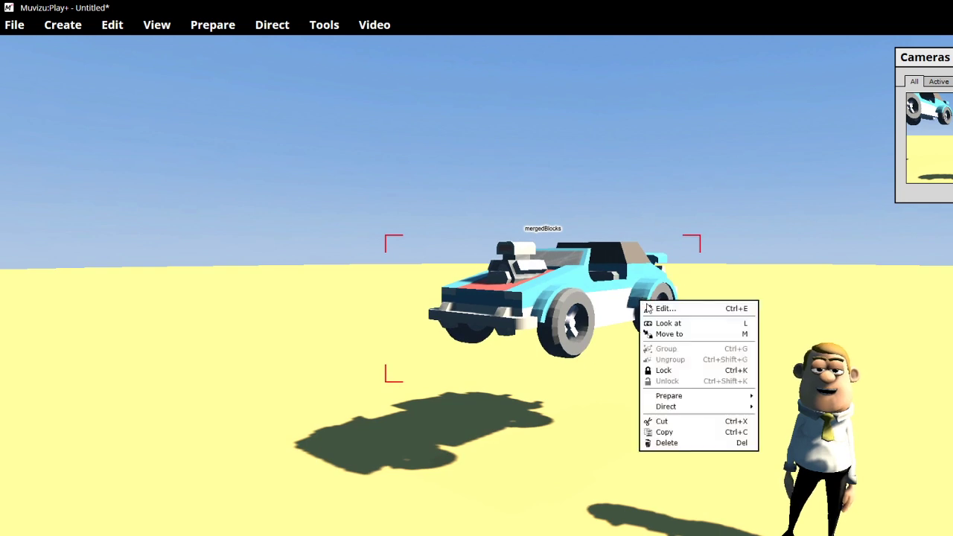
left_click(649, 301)
left_click(843, 316)
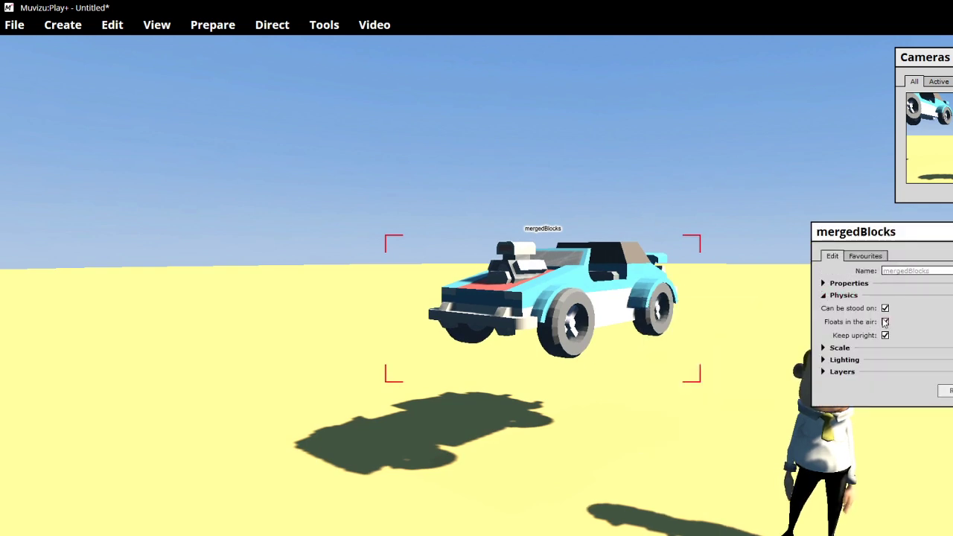
left_click(884, 321)
Move the car next to the character and view the two together up close
left_click_drag(633, 431, 722, 480)
right_click_drag(624, 428, 736, 248)
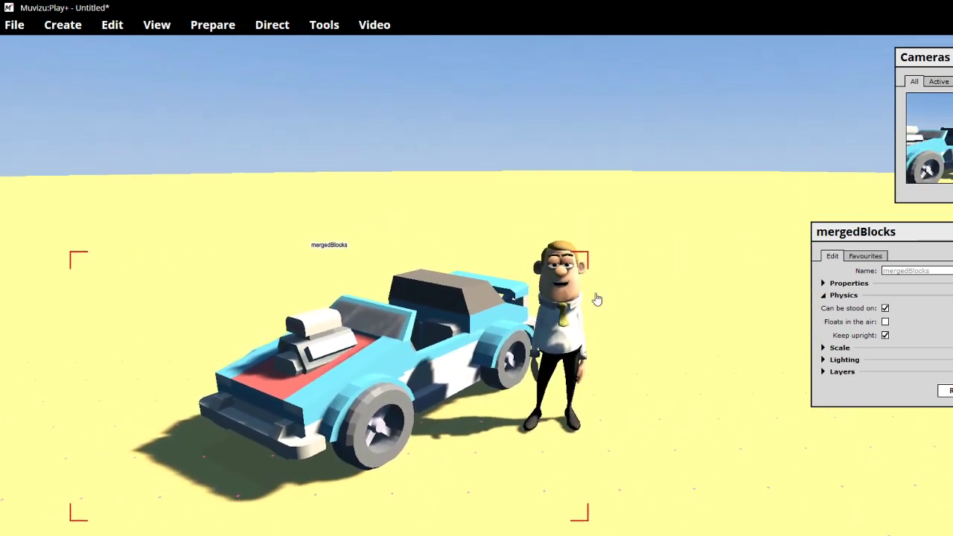
middle_click_drag(627, 374, 627, 424)
scroll(632, 382, "up", 5)
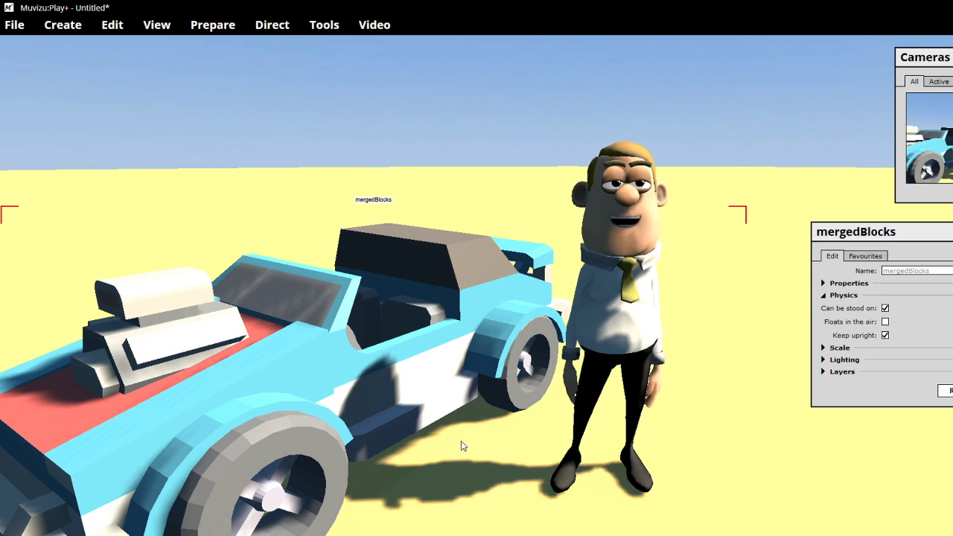
right_click_drag(476, 459, 491, 436)
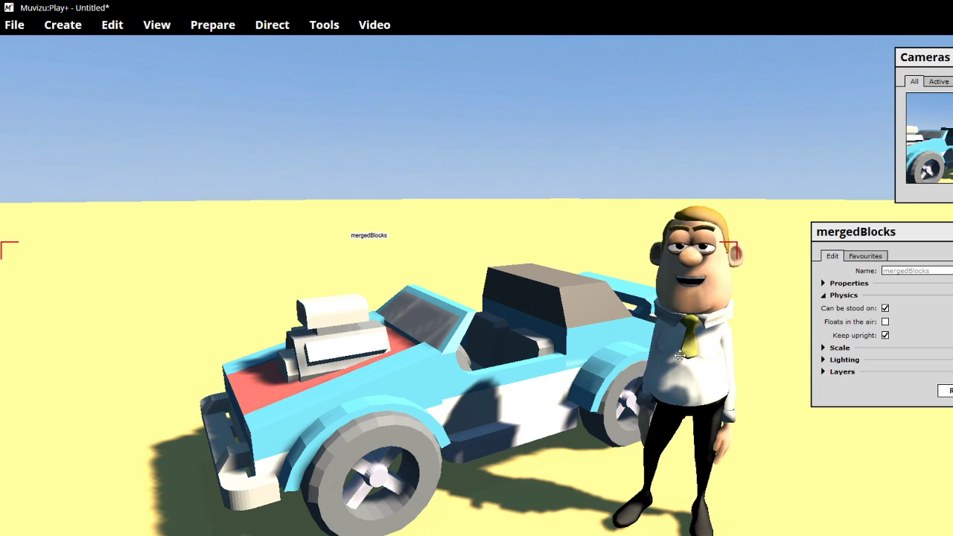
Show the car's properties and set its blueSteel colour to the deeper blue 002EFF
left_click(850, 284)
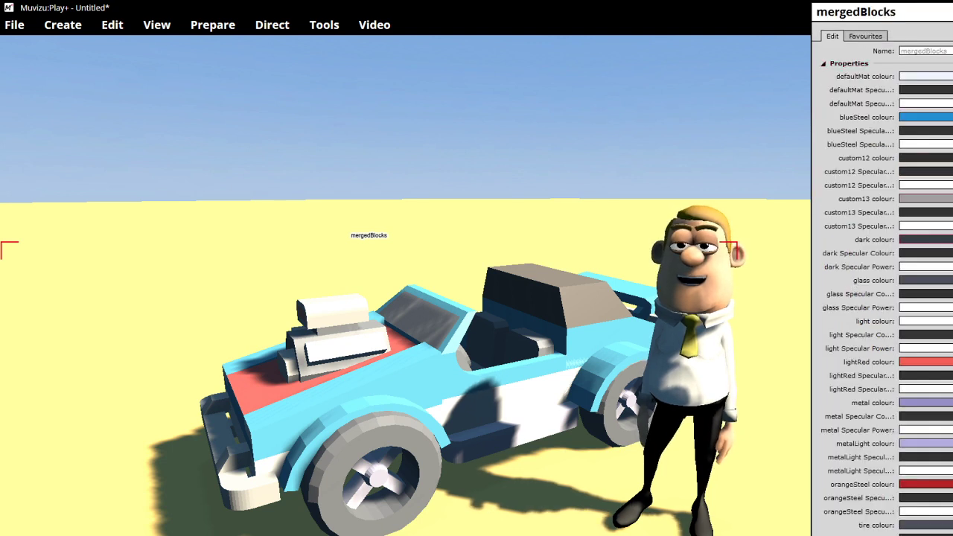
left_click(925, 117)
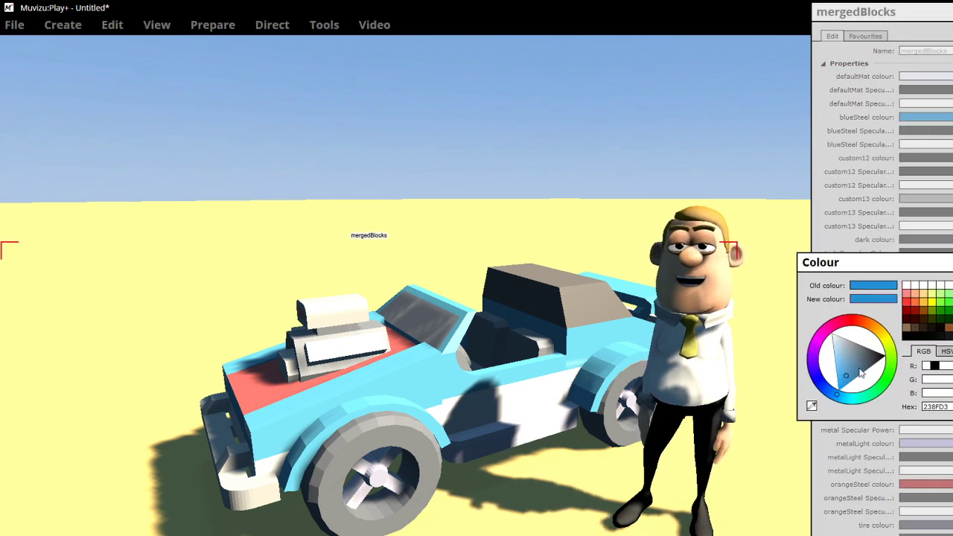
mouse_move(845, 386)
left_mouse_down()
mouse_move(842, 394)
mouse_move(873, 390)
mouse_move(873, 381)
mouse_move(830, 370)
mouse_move(826, 393)
left_mouse_up()
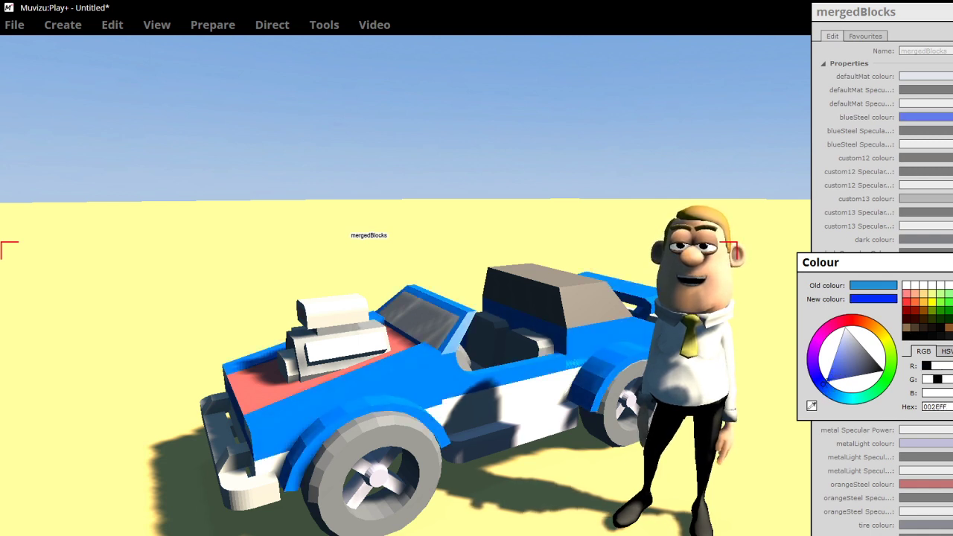
left_click(952, 407)
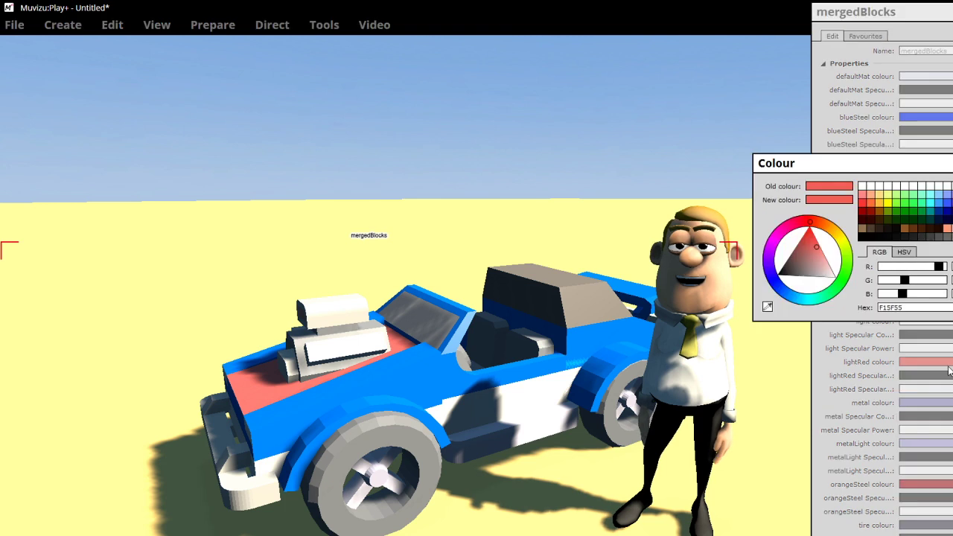
Set the car's lightRed colour to the stronger red DD0B00
left_click(926, 362)
left_click_drag(814, 237, 796, 214)
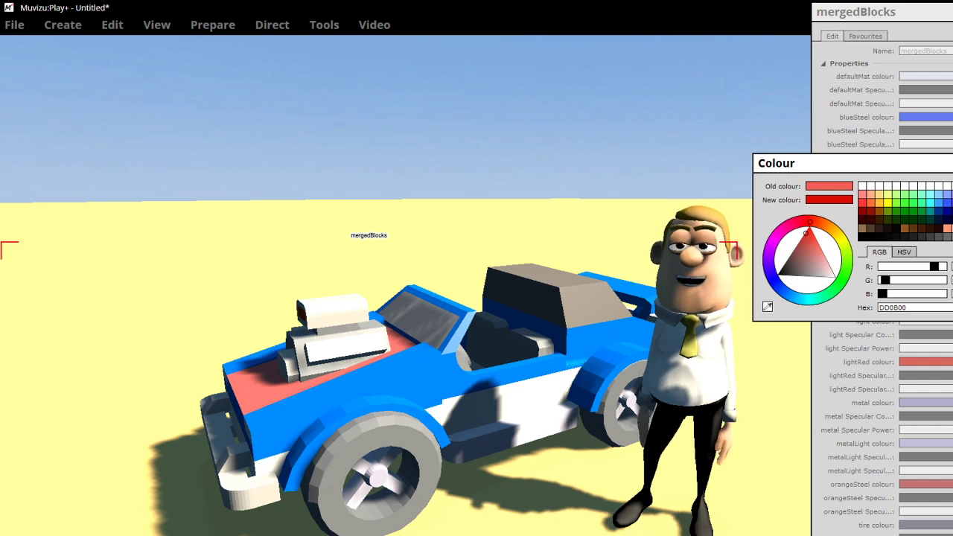
left_click(827, 402)
Try black 000000 for the tire colour, settling on the neutral grey 535353
right_click_drag(714, 402, 670, 409)
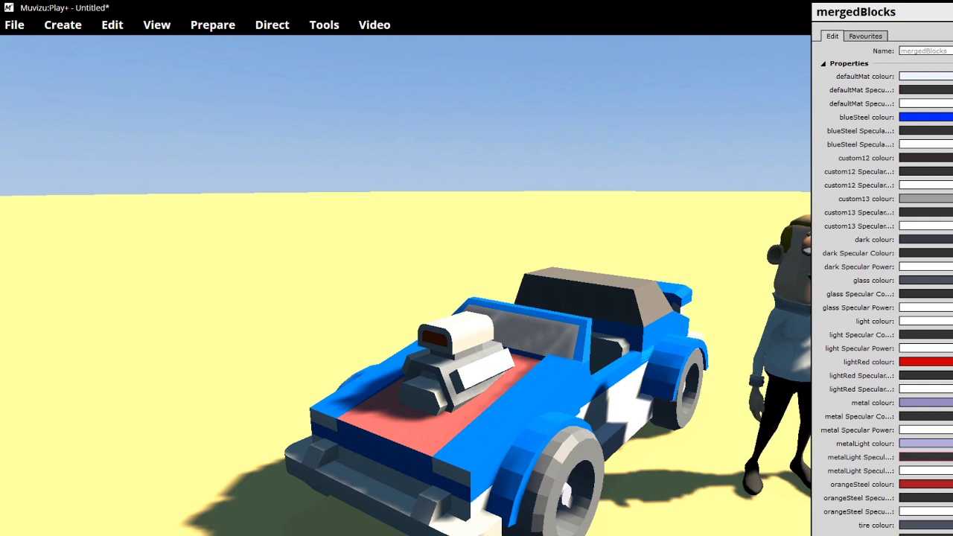
left_click(923, 280)
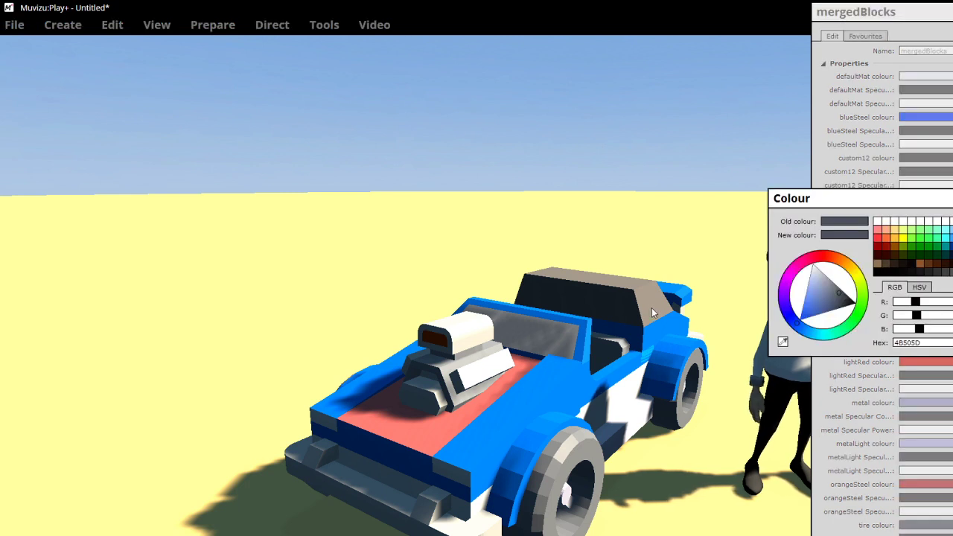
left_click(877, 272)
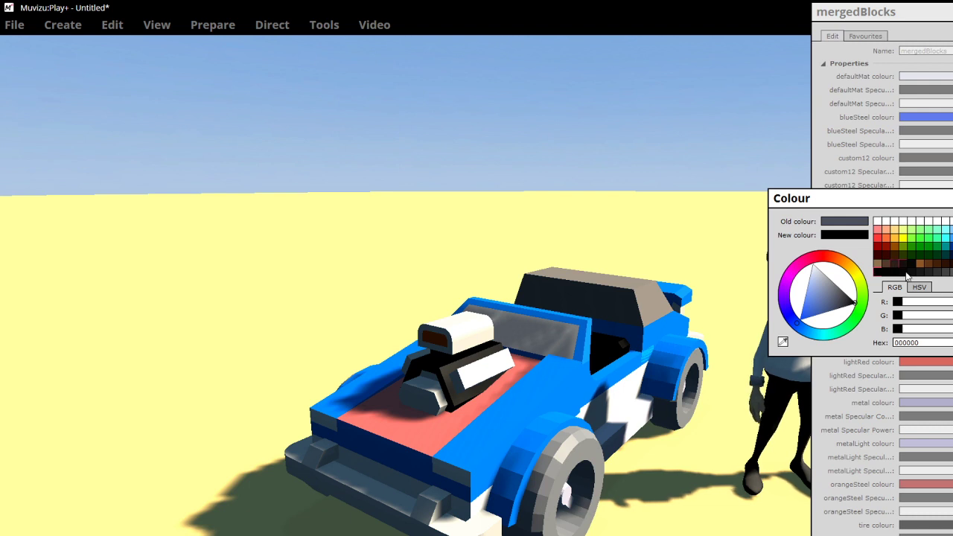
left_click(946, 272)
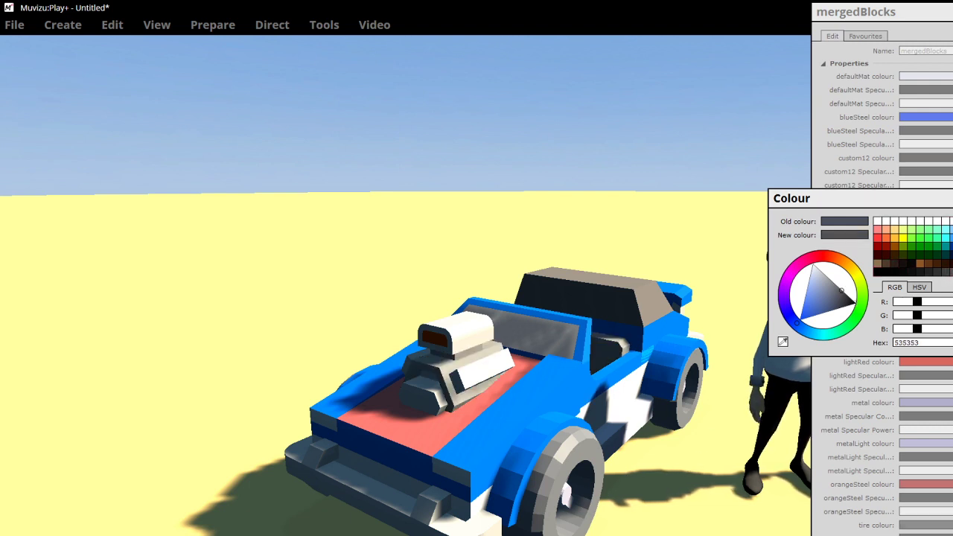
left_click(952, 198)
Try black 000000 again as the tire colour while viewing the seats and engine
right_click_drag(712, 469, 295, 325)
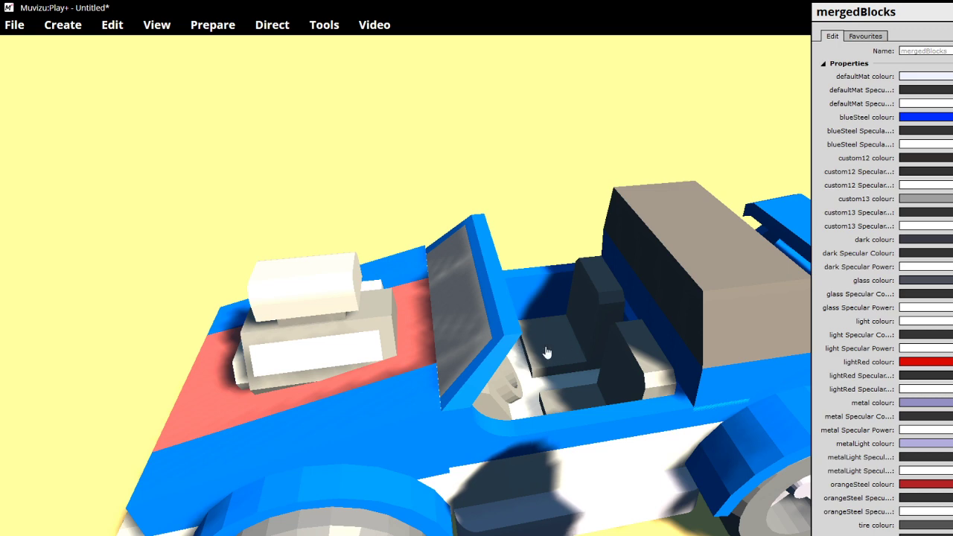
middle_click_drag(545, 245, 664, 277)
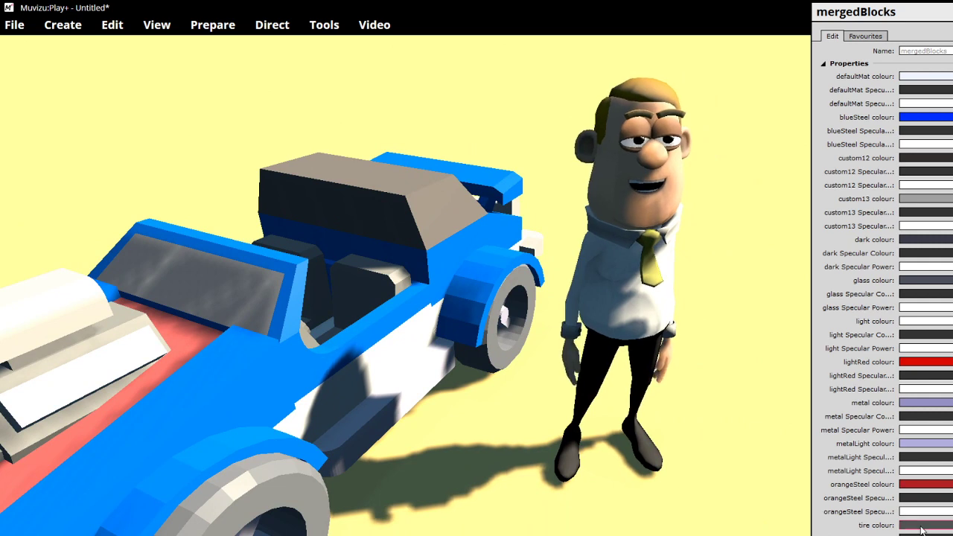
left_click(908, 415)
left_click(908, 336)
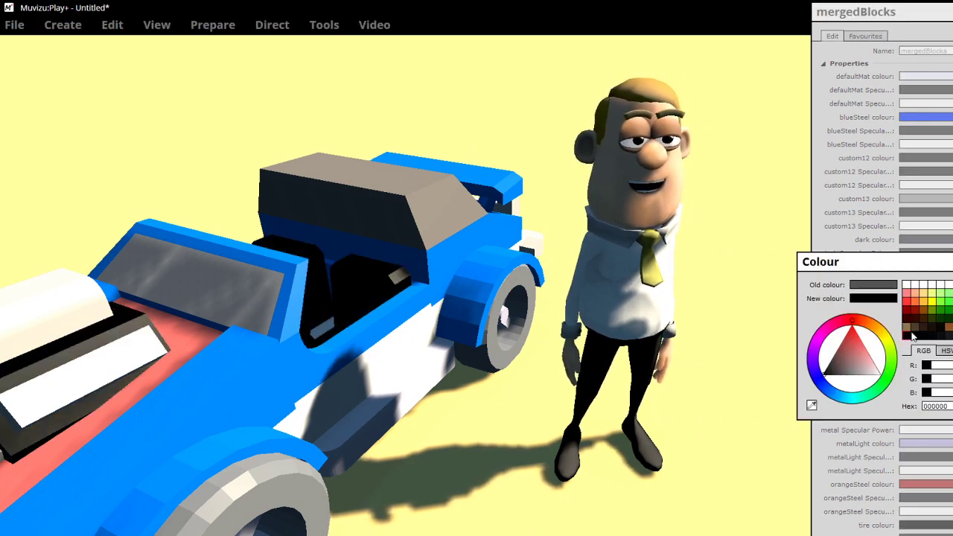
left_click(856, 286)
key("Escape")
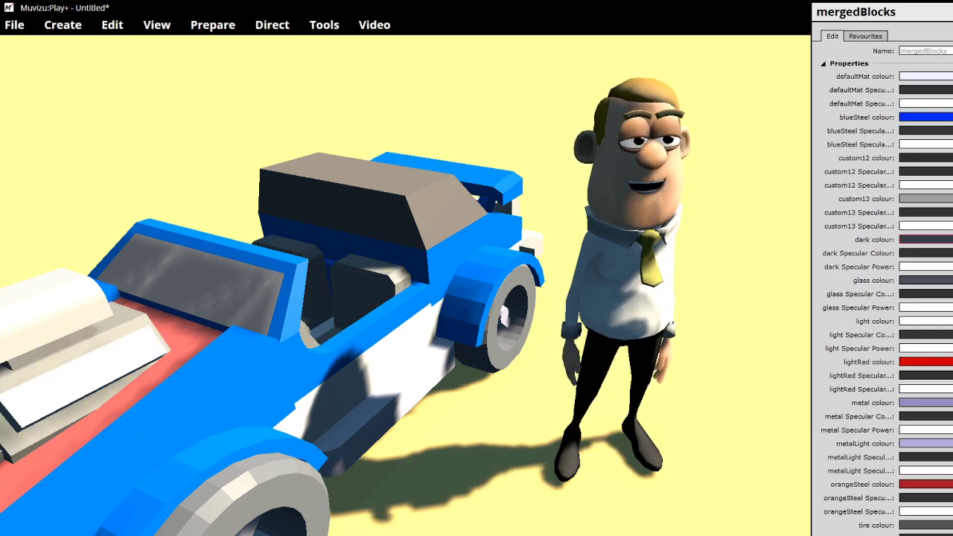
Compare several near-black swatches for the dark colour and apply 070707 to the wheels
left_click(938, 241)
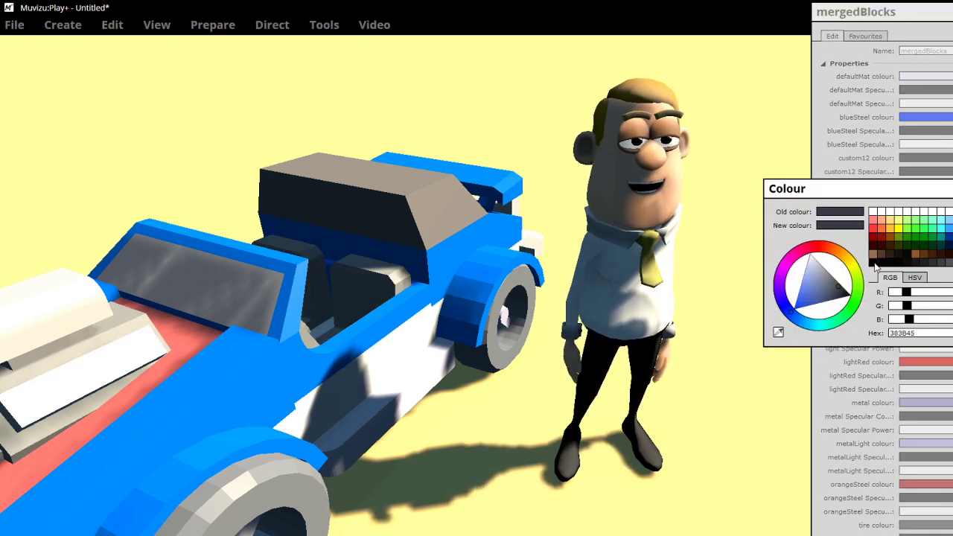
left_click(873, 262)
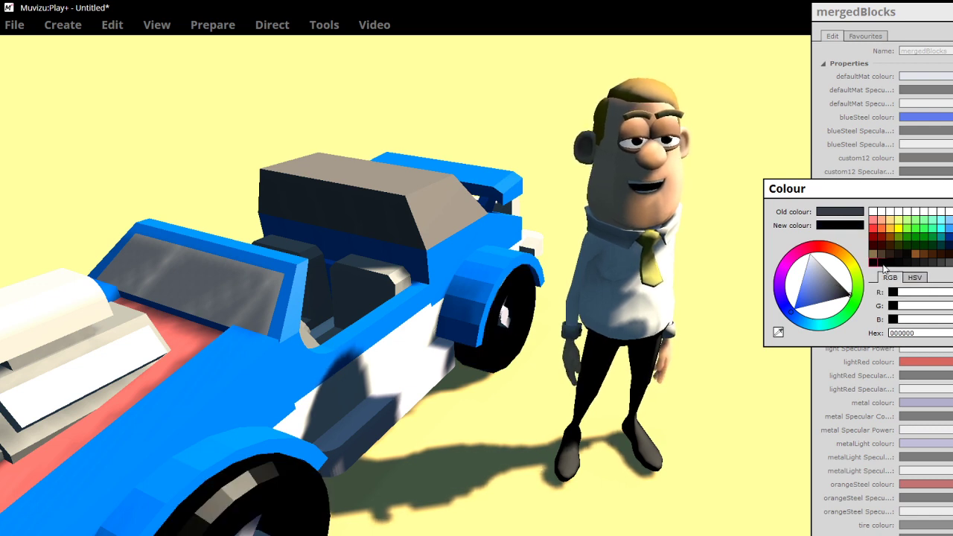
left_click(889, 264)
left_click(907, 267)
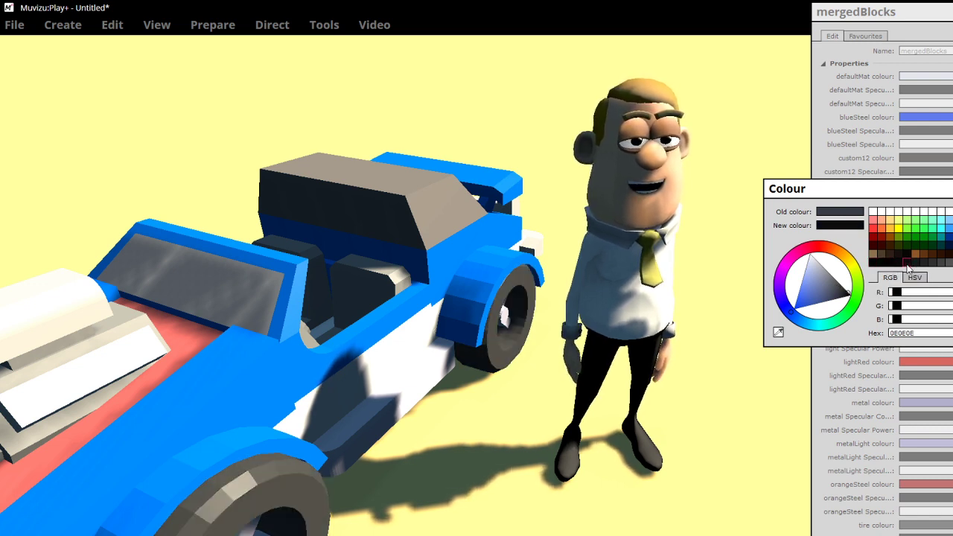
left_click(896, 264)
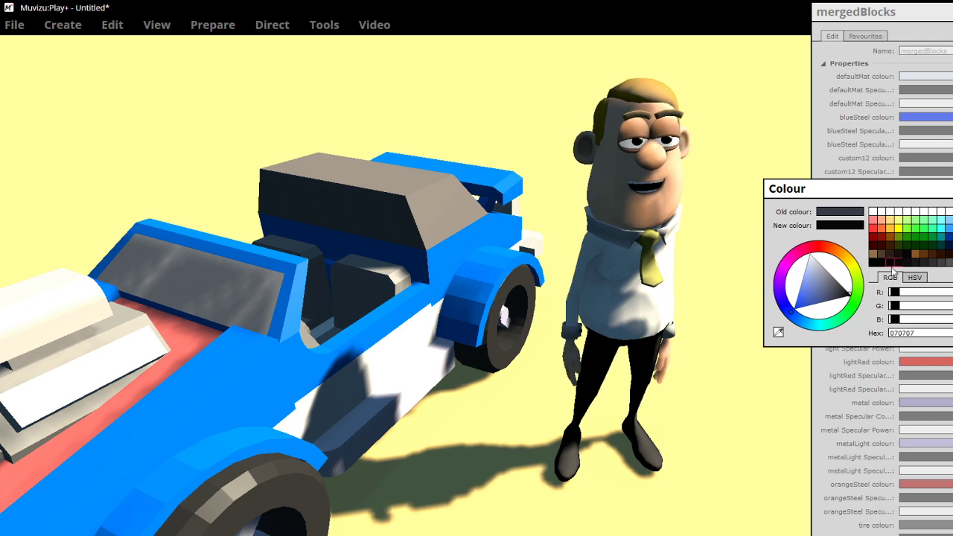
left_click(952, 212)
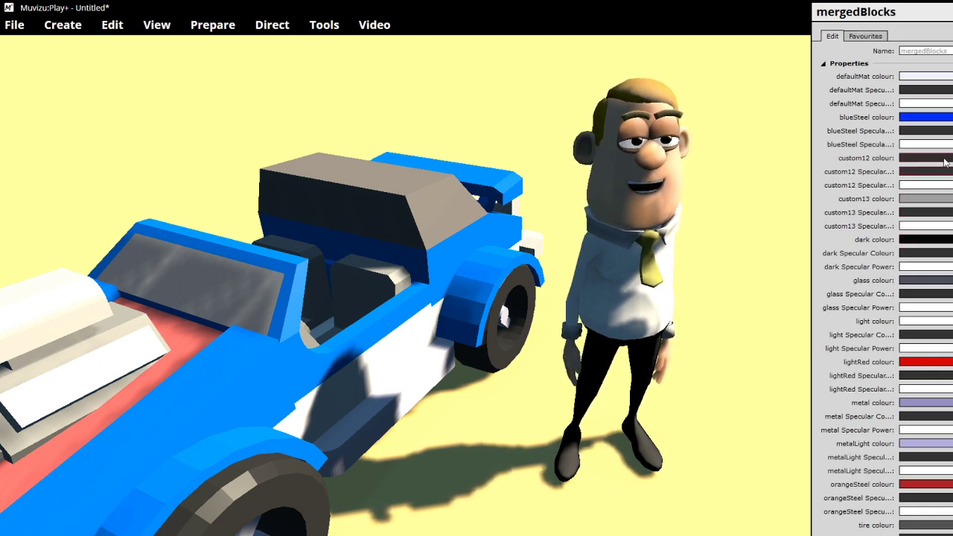
Set the custom12 colour of the car's roof to the near-black 030303
left_click(935, 160)
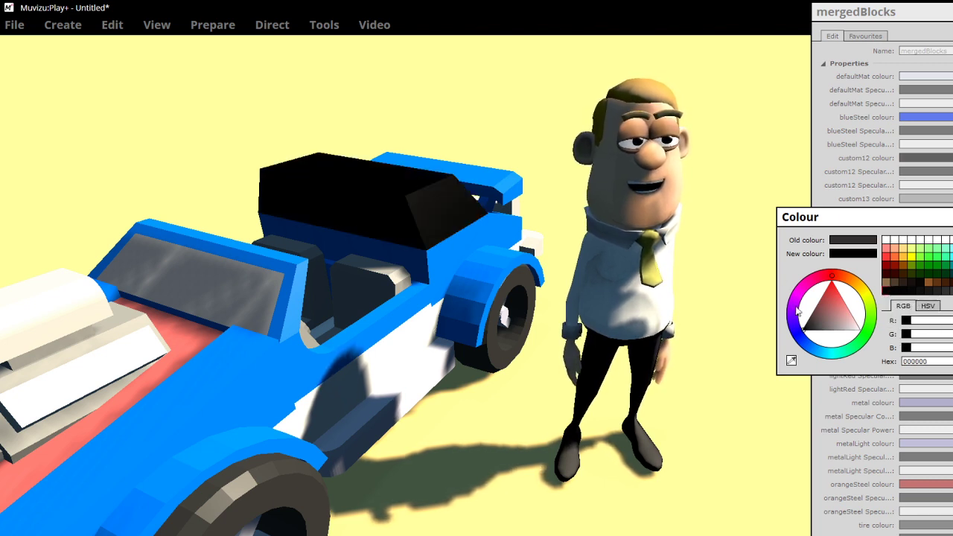
left_click(895, 291)
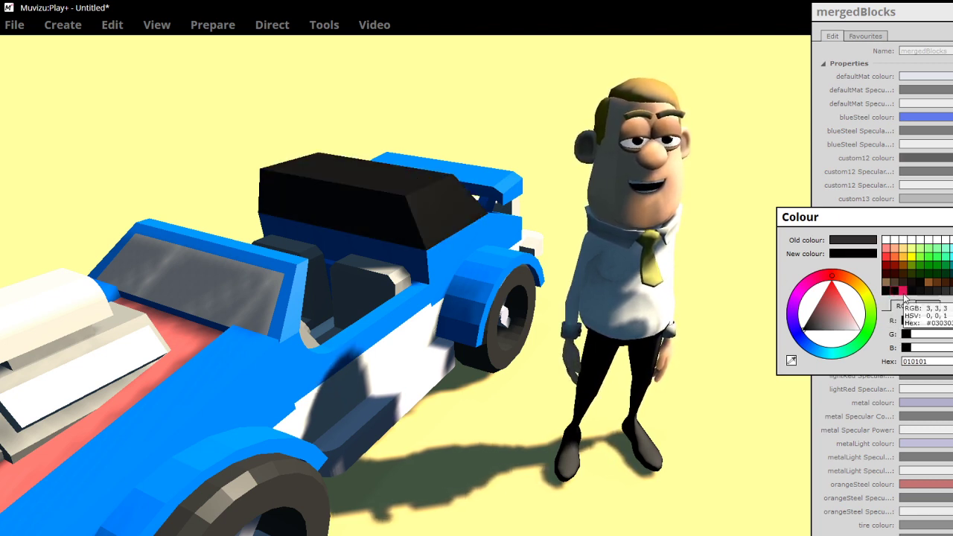
left_click(903, 292)
left_click(952, 362)
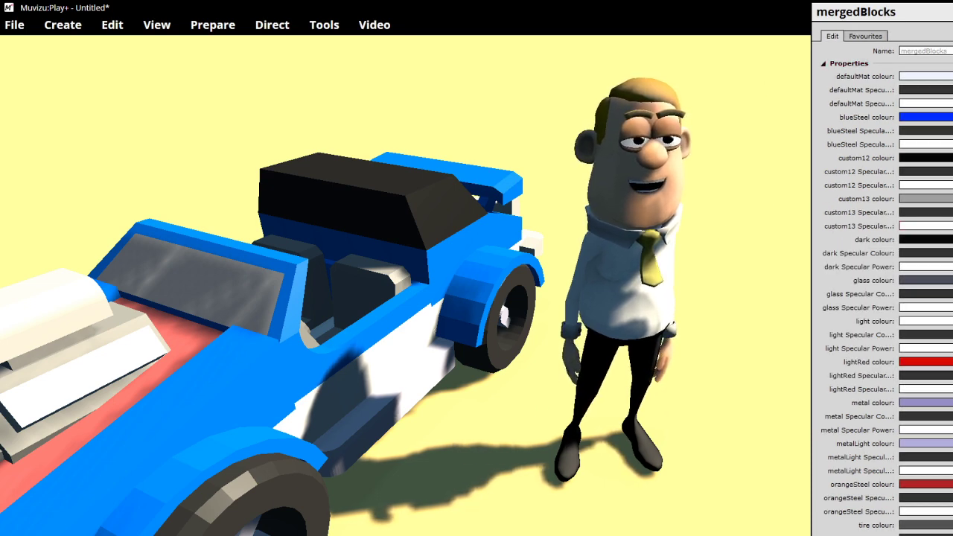
Close the car's properties and examine the recoloured car beside the character from several angles
left_click(952, 12)
left_click_drag(715, 233, 752, 242)
left_click_drag(566, 268, 432, 287)
left_click_drag(640, 227, 687, 225)
scroll(565, 359, "down", 3)
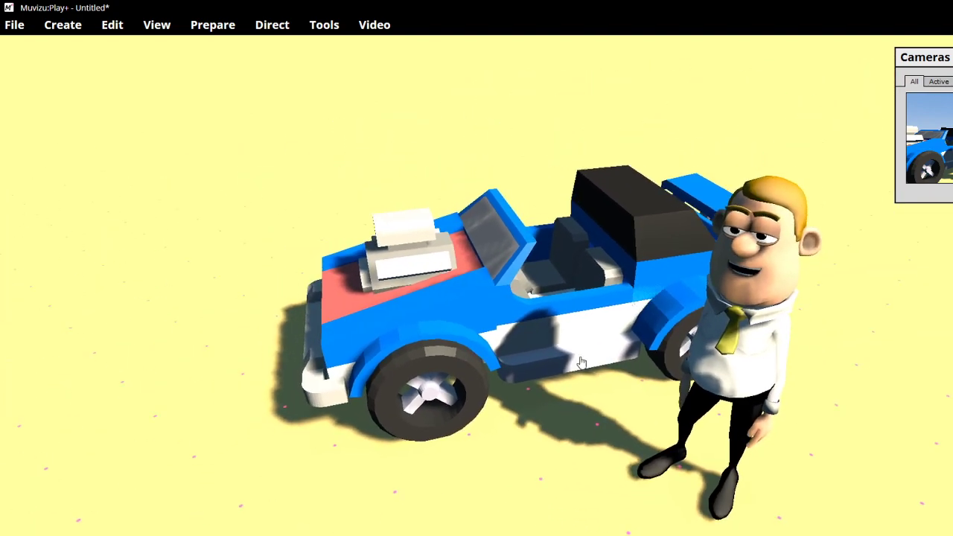
scroll(587, 409, "up", 3)
left_click_drag(590, 451, 630, 389)
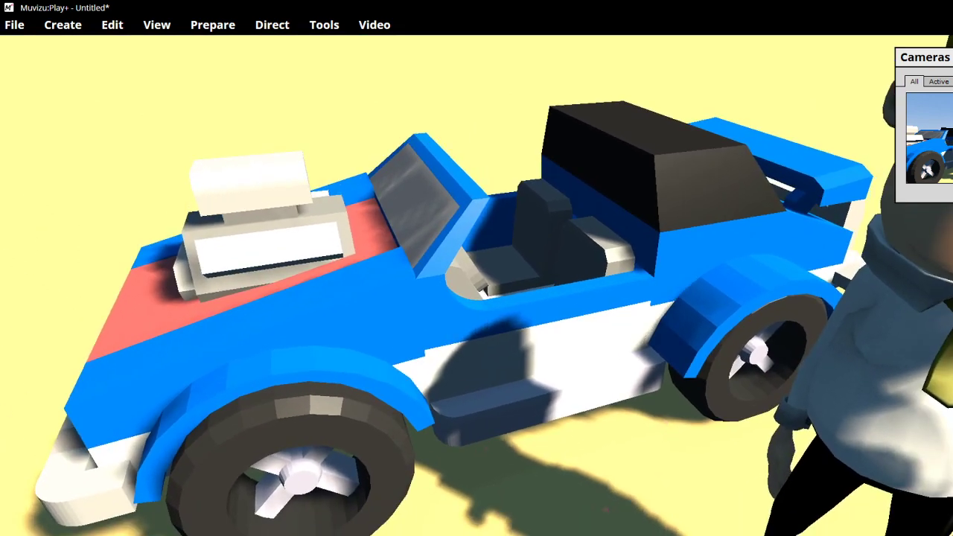
Switch to Asset Forge and paint the car's seats with the existing grey material
key("alt+Tab")
right_click_drag(755, 426, 486, 420)
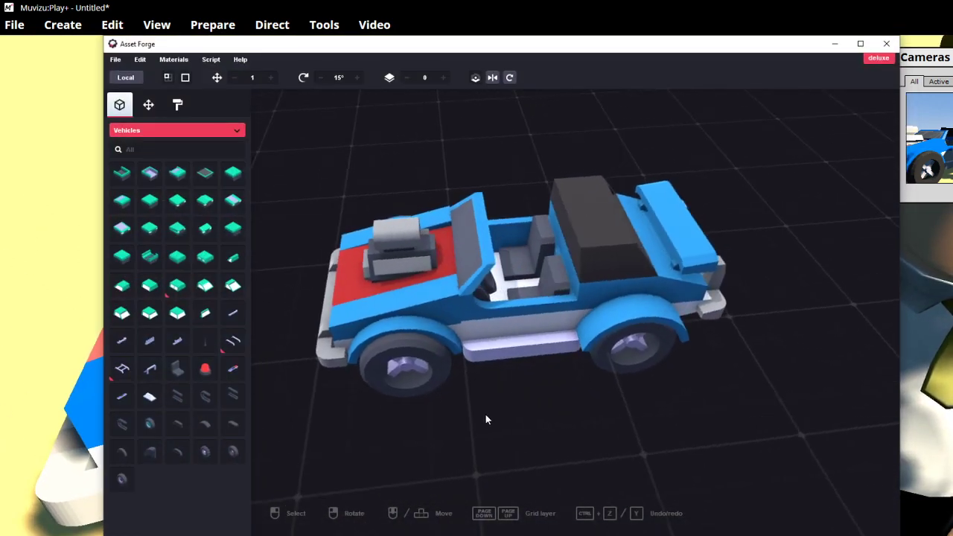
left_click(550, 277)
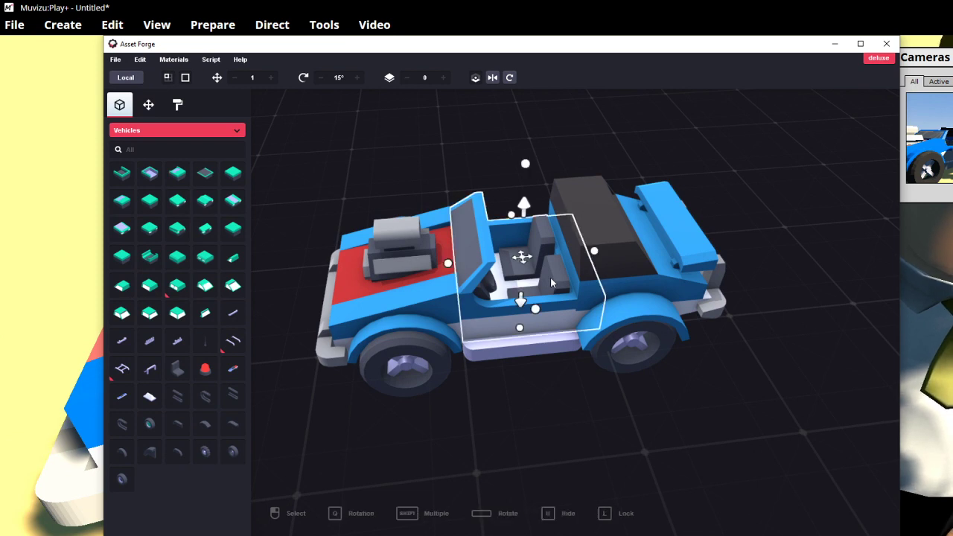
scroll(554, 271, "up", 2)
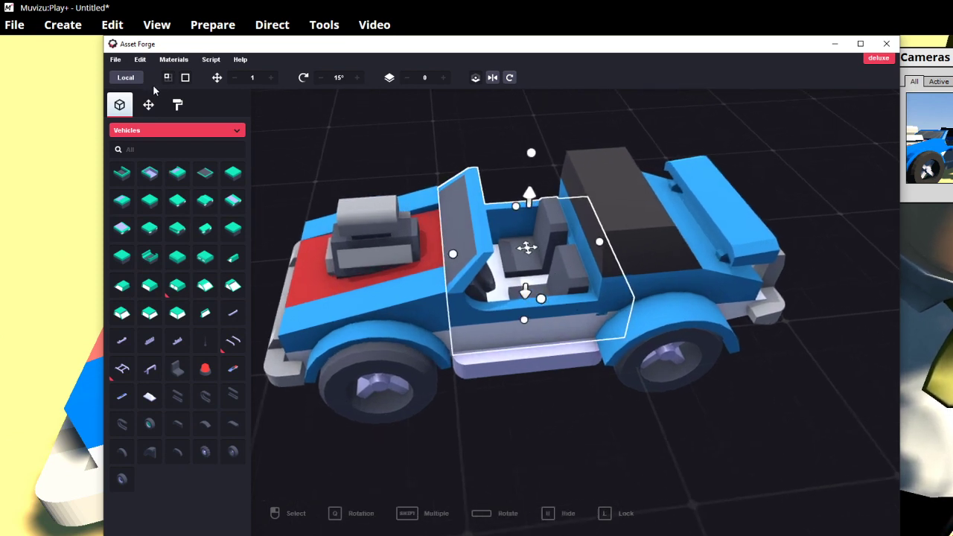
left_click(177, 104)
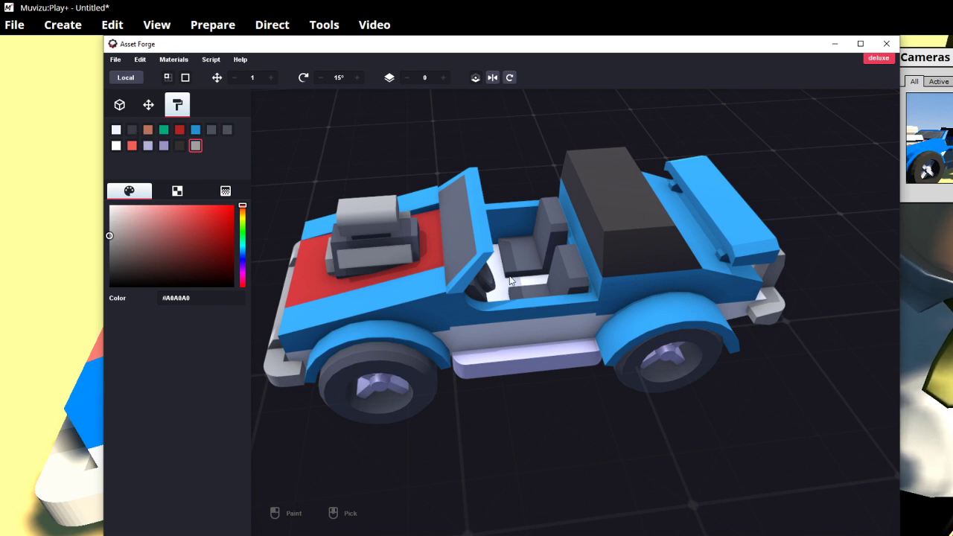
left_click(576, 280)
scroll(575, 282, "up", 4)
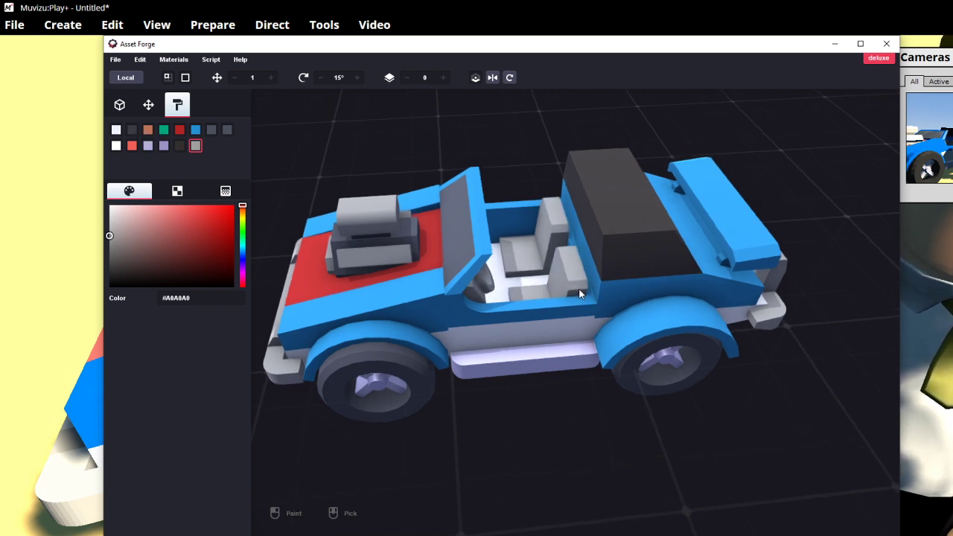
Create a new material with the near-black colour #1A1717 and paint the seats and steering wheel with it
left_click(174, 60)
left_click(176, 76)
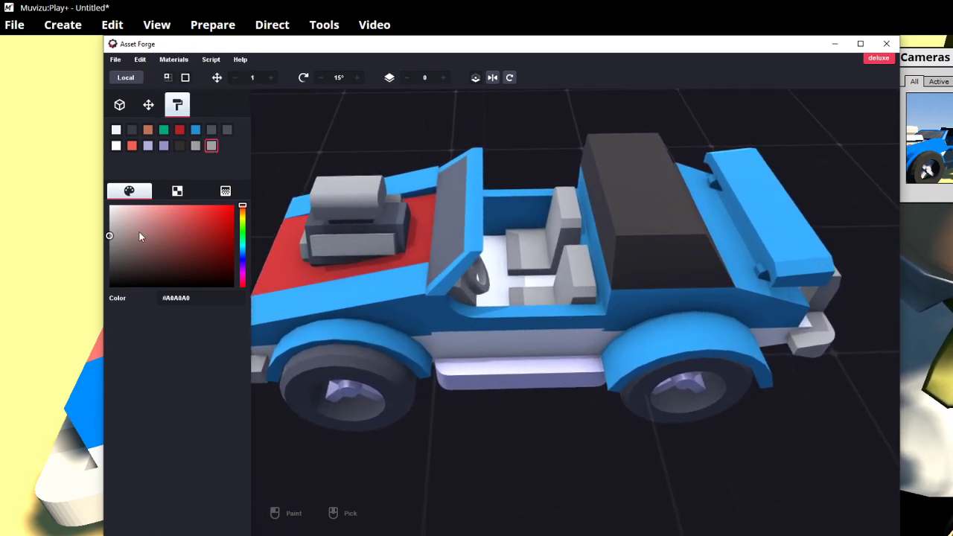
left_click_drag(117, 277, 119, 279)
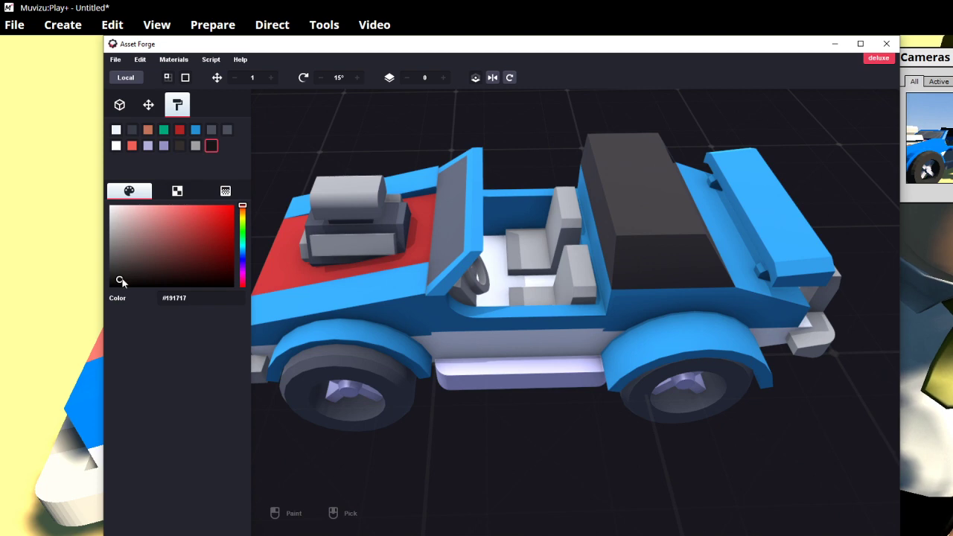
left_click(565, 279)
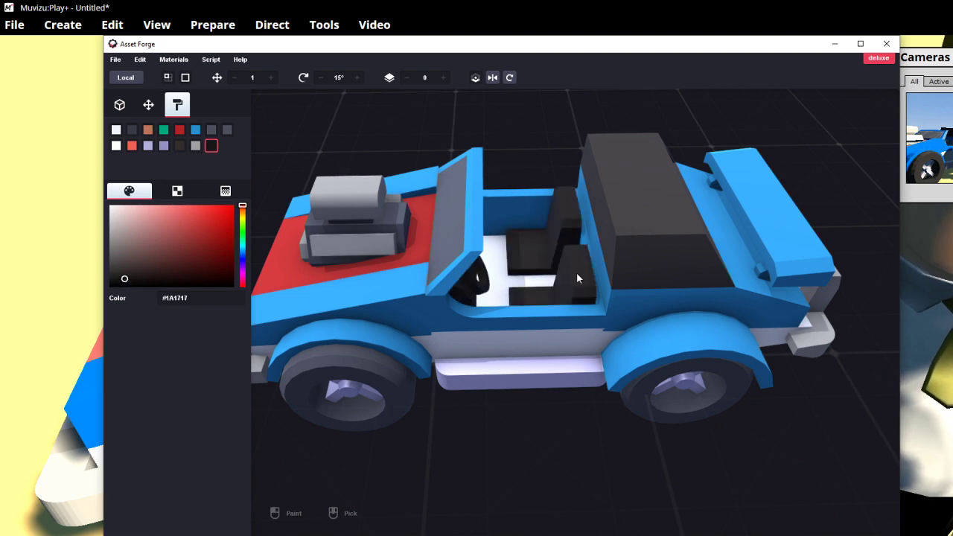
Check the repainted car from several sides, return to Muvizu and select the imported car
right_click_drag(577, 277, 416, 195)
right_click_drag(313, 238, 542, 272)
right_click_drag(512, 208, 556, 231)
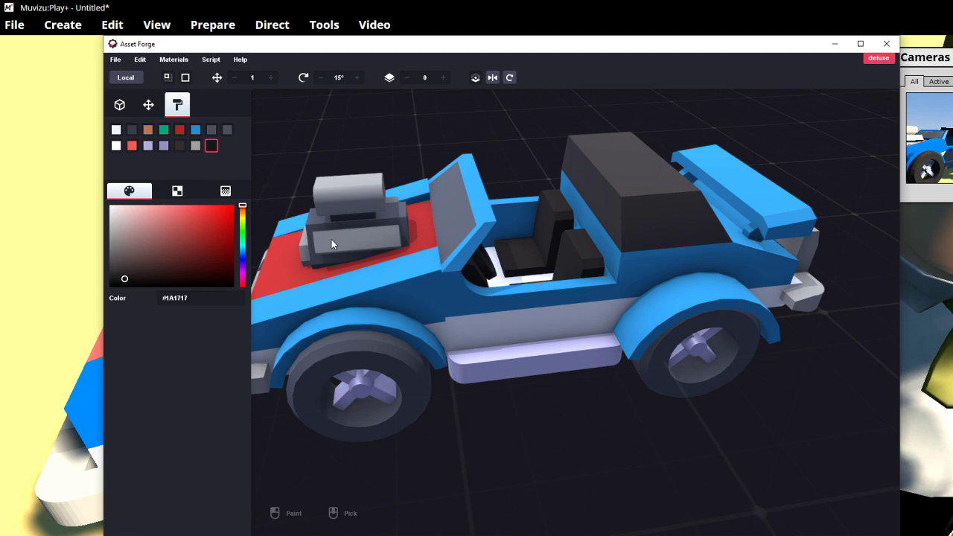
right_click_drag(331, 243, 819, 206)
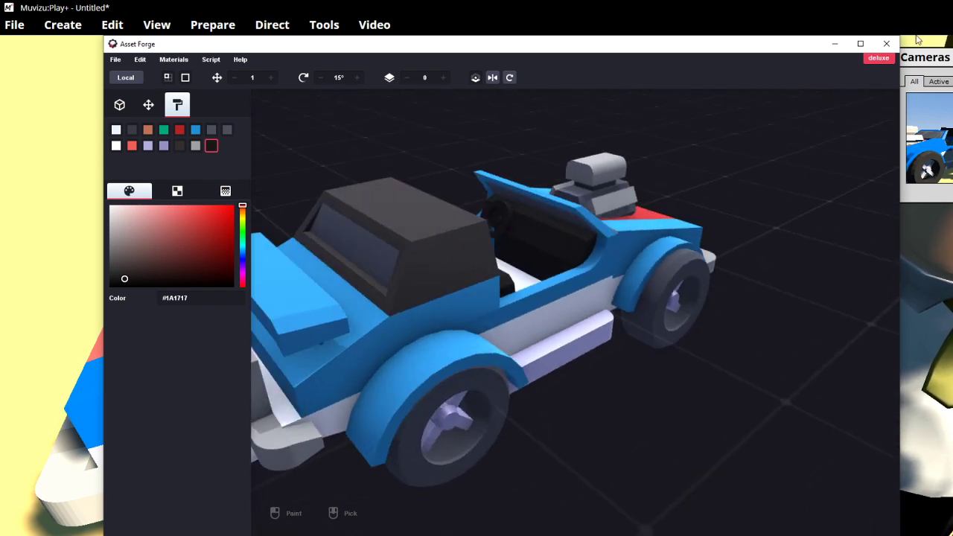
left_click(835, 44)
right_click_drag(665, 311, 662, 318)
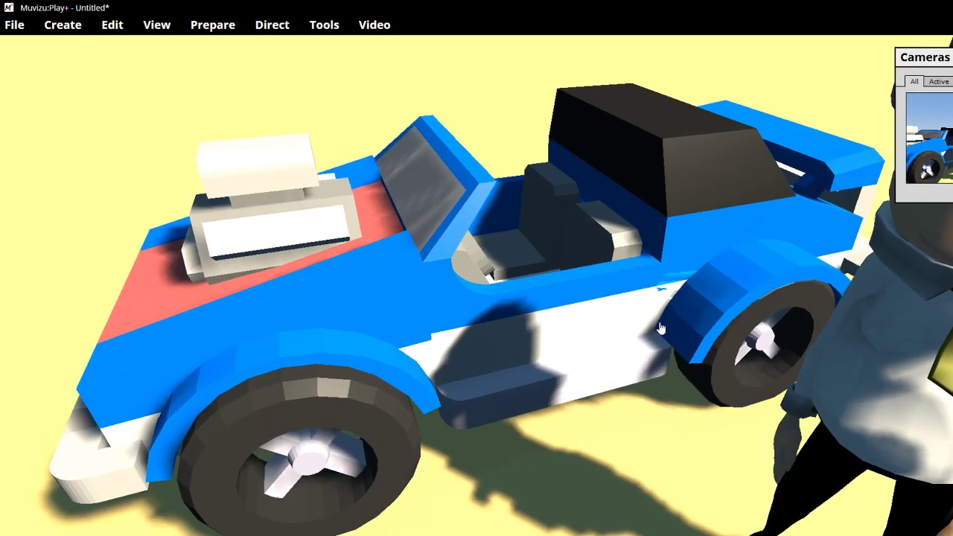
scroll(663, 317, "down", 4)
left_click(584, 300)
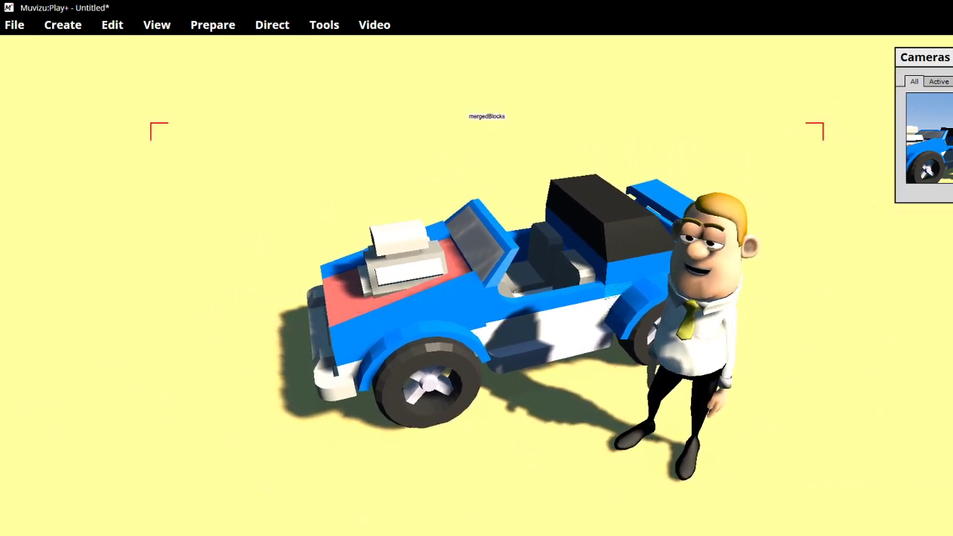
Open the imported car's properties and review its list of material colours
right_click(584, 299)
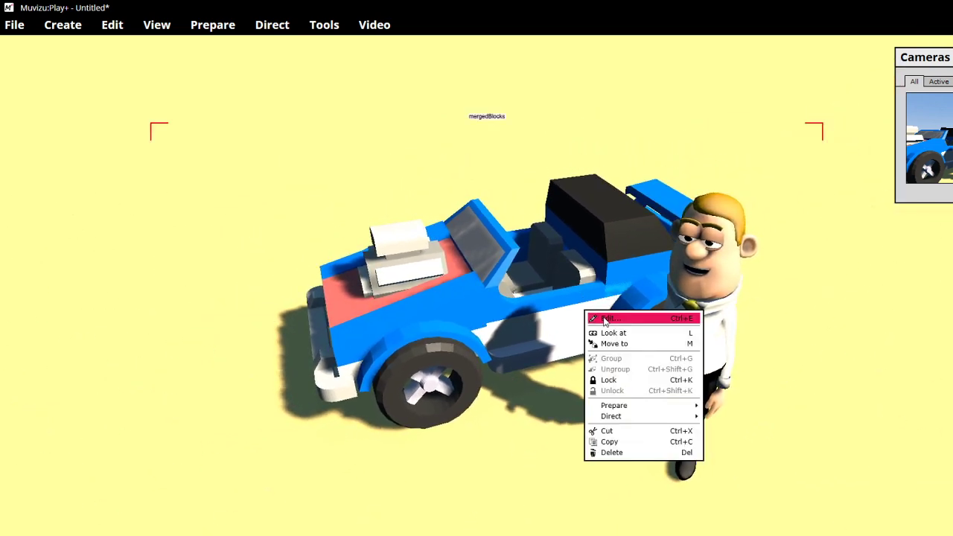
left_click(603, 319)
scroll(890, 283, "down", 3)
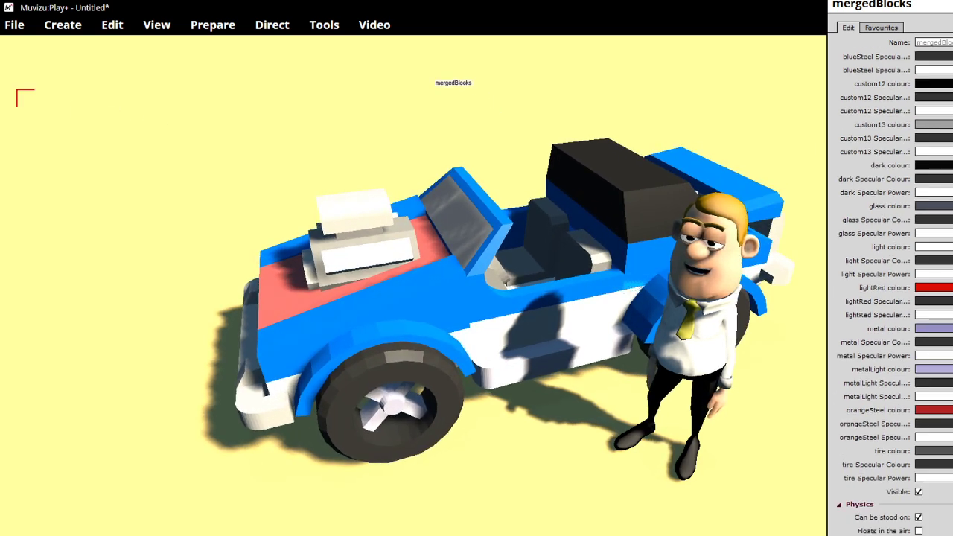
key("Escape")
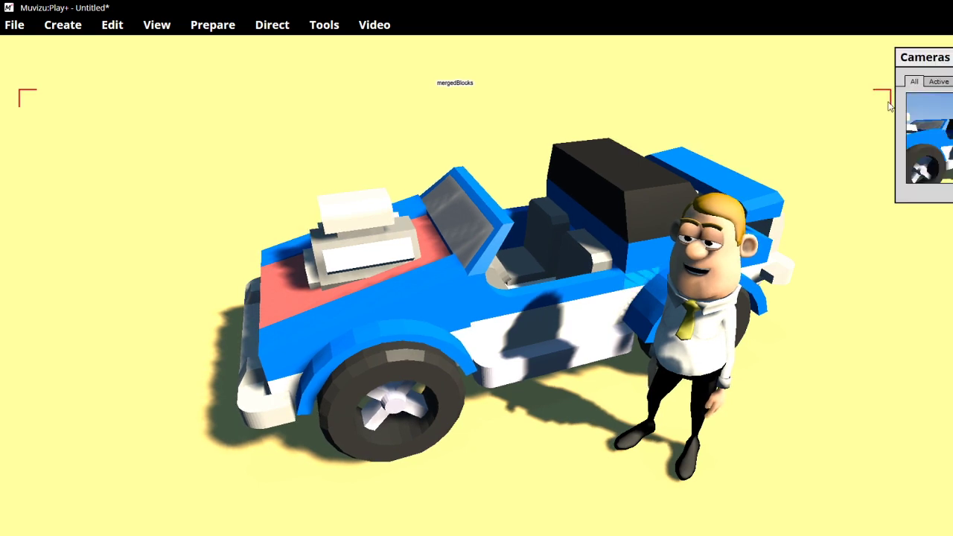
Turn off Can be stood on in the car's physics properties and place the character in the driver's seat
right_click_drag(476, 268, 872, 299)
left_click_drag(872, 299, 833, 302)
left_click(776, 344)
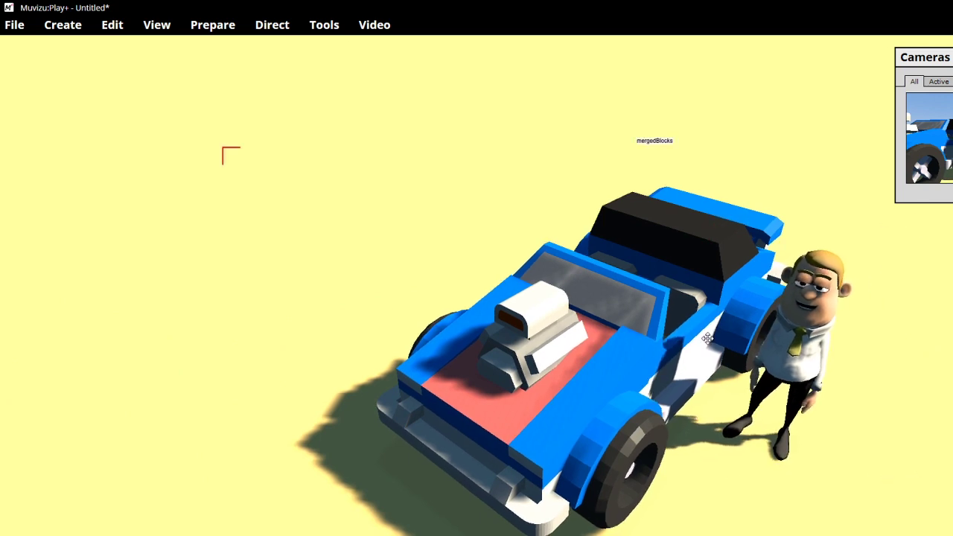
right_click(776, 344)
left_click(759, 360)
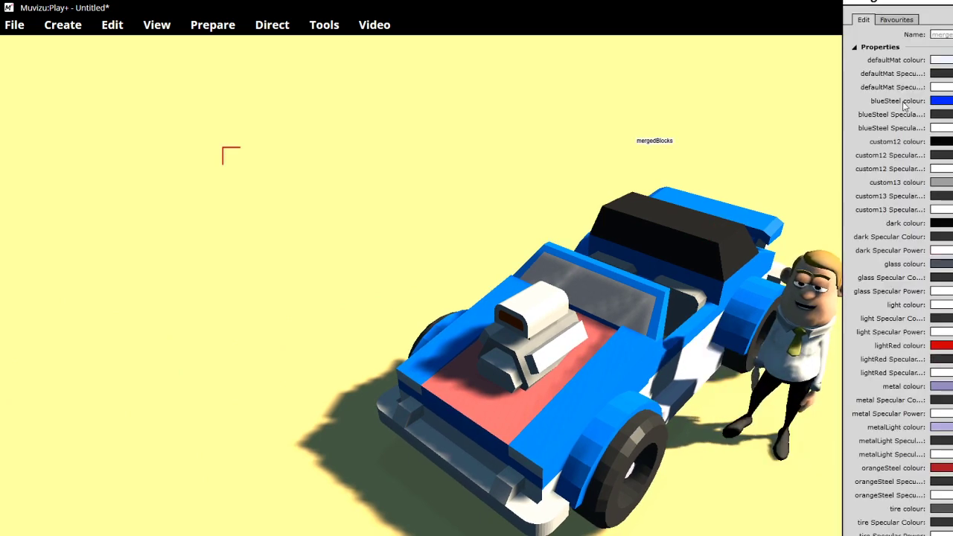
left_click(855, 47)
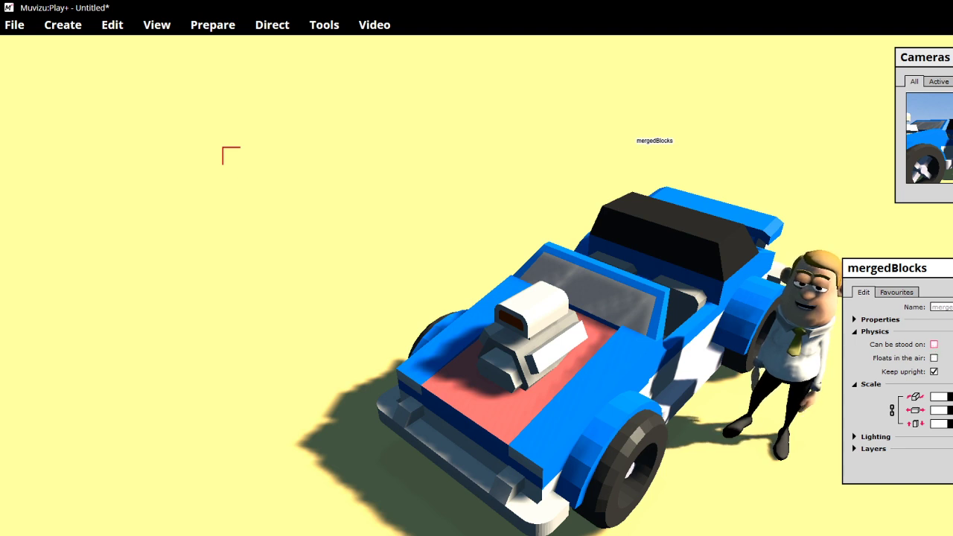
key("Escape")
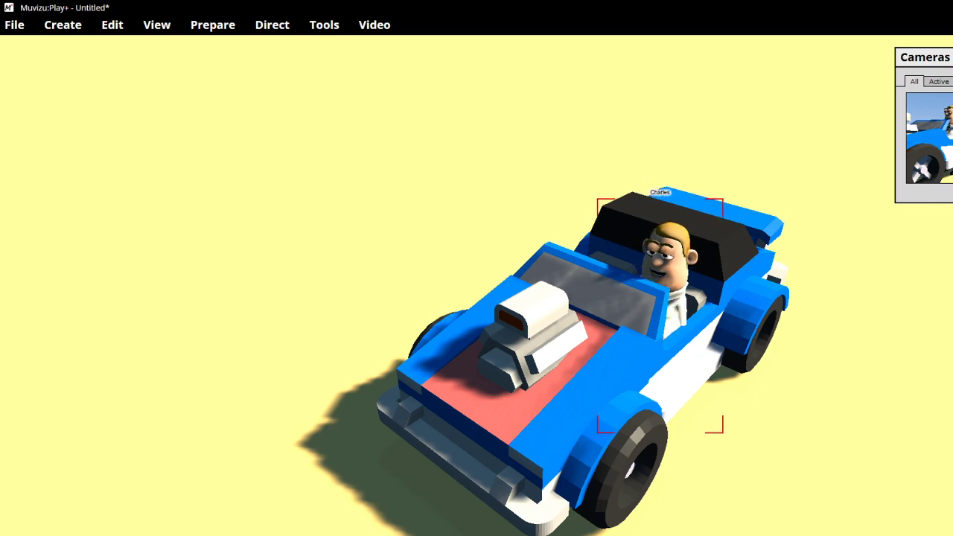
right_click_drag(886, 327, 621, 298)
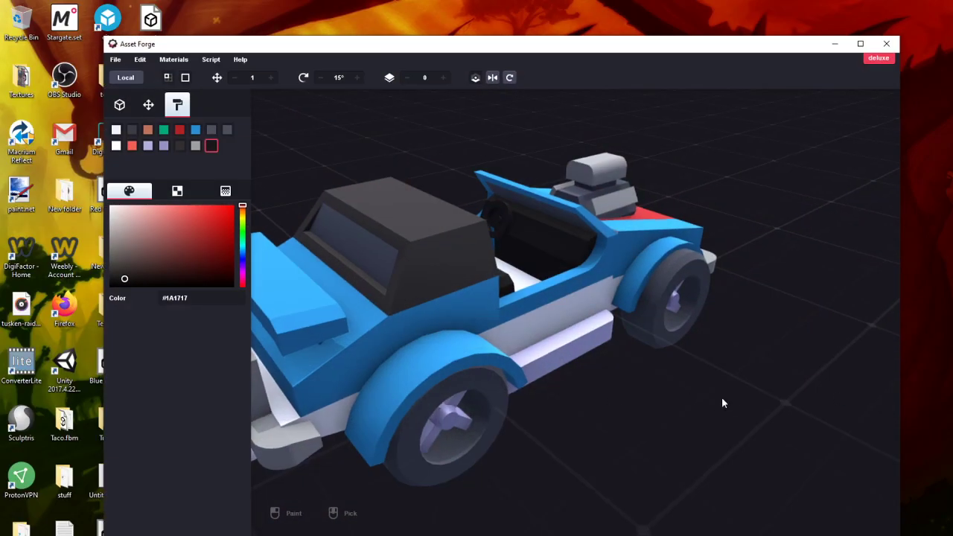
Switch to Asset Forge, start a new model without saving the car's changes, and show the block library
right_click_drag(722, 396, 214, 233)
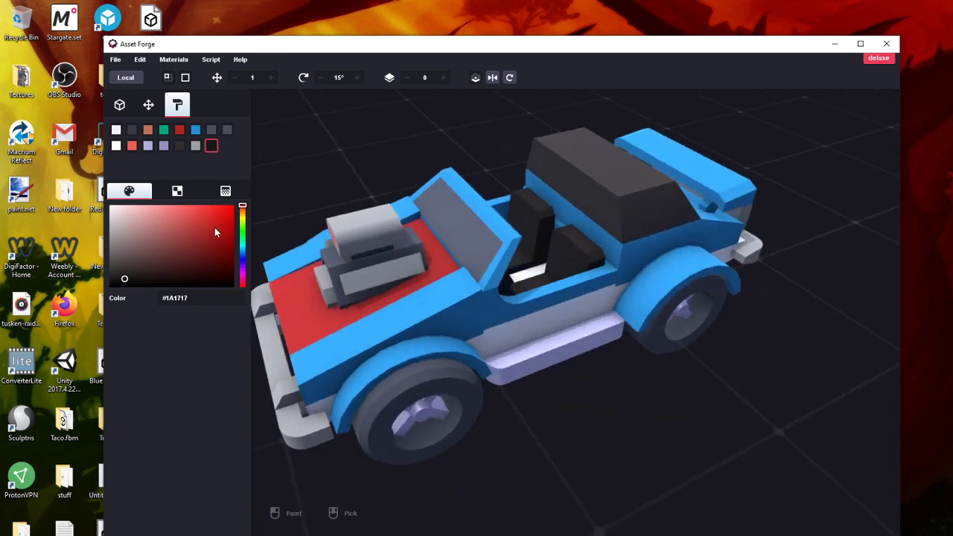
left_click(116, 59)
left_click(118, 75)
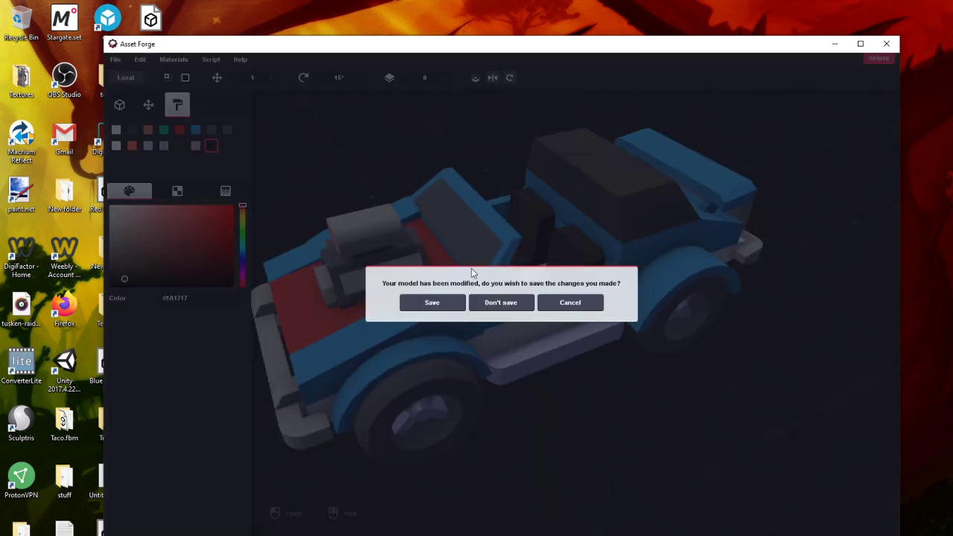
left_click(487, 305)
left_click(120, 105)
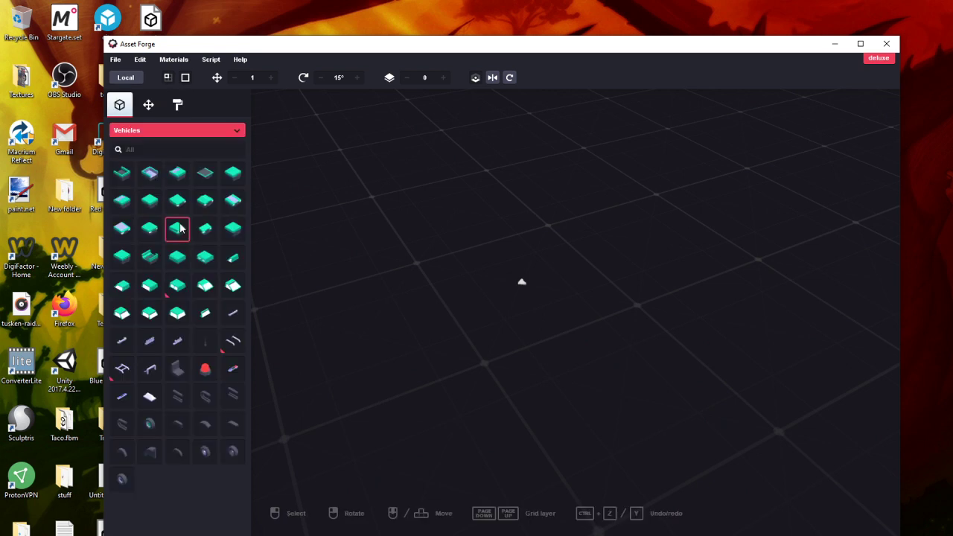
Choose the Buildings block collection and place two cube building blocks against each other on the grid
left_click(199, 131)
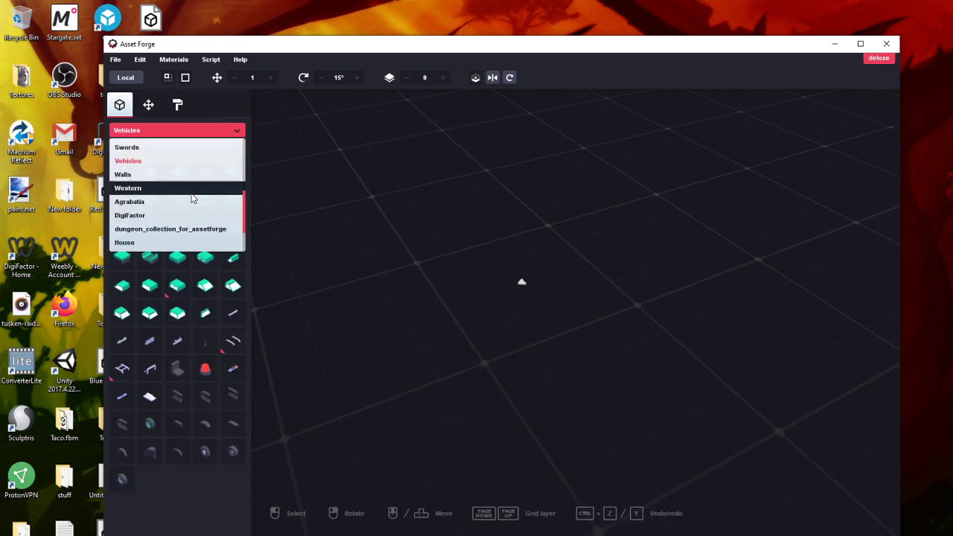
scroll(193, 201, "up", 5)
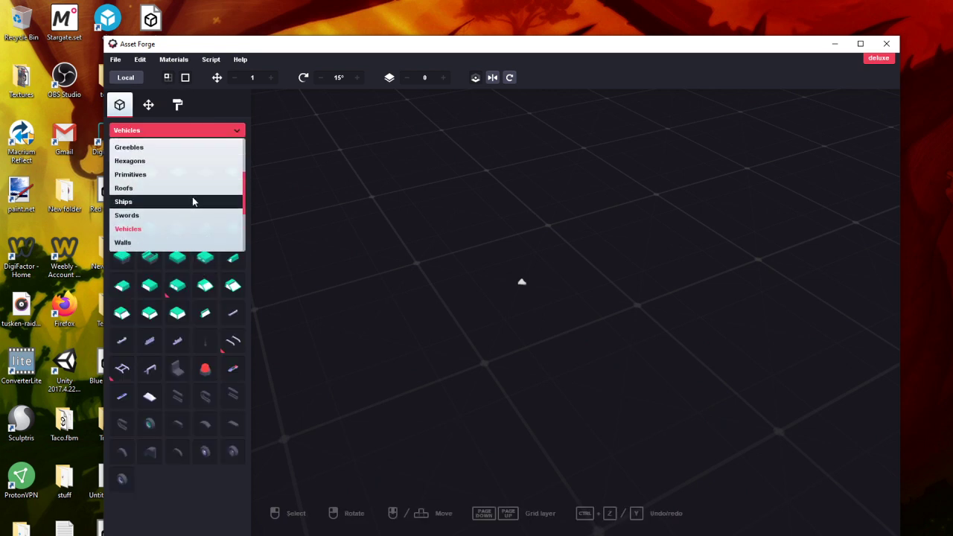
scroll(193, 205, "up", 2)
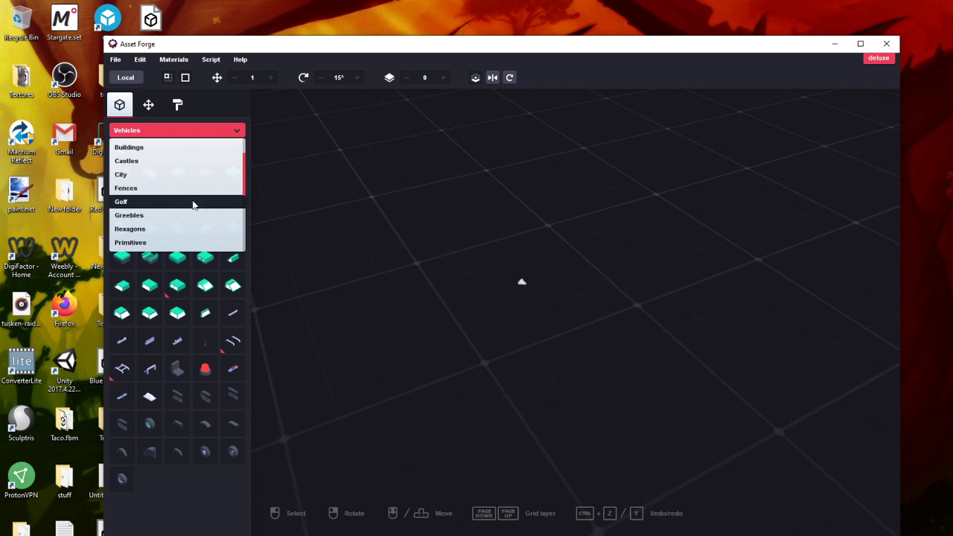
left_click(168, 147)
left_click(205, 173)
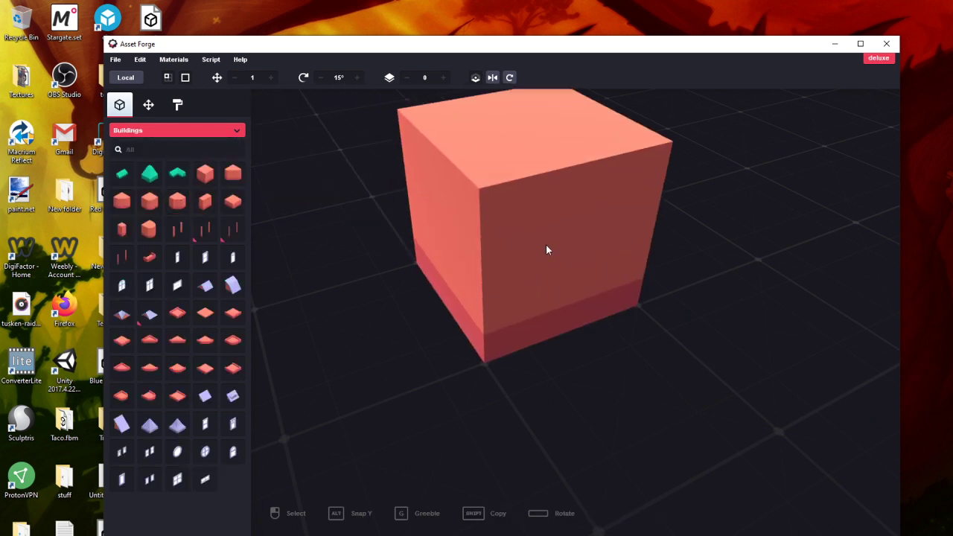
left_click(546, 244)
scroll(413, 348, "down", 3)
left_click(206, 173)
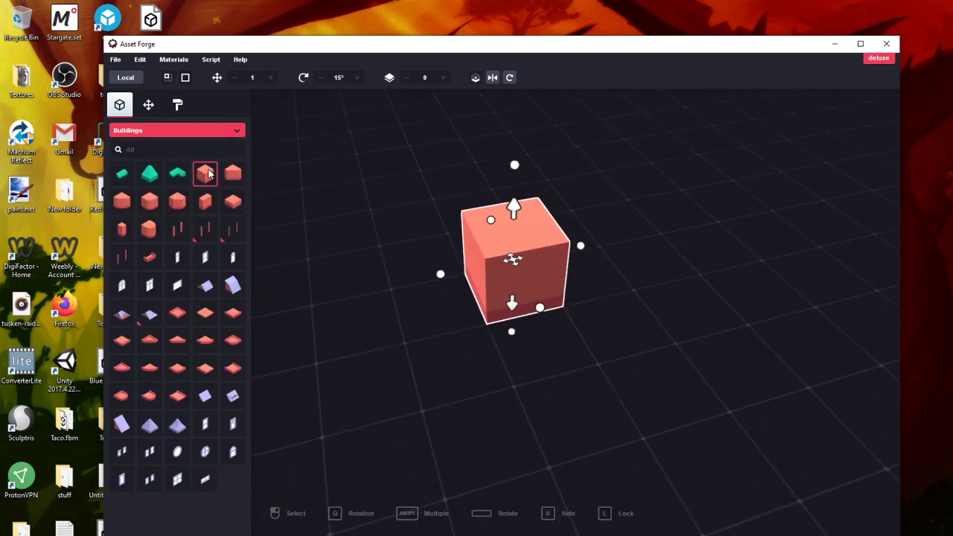
left_click(564, 312)
Add two half-width building blocks beside the cubes to extend the building into an L shape
right_click_drag(683, 341, 517, 345)
left_click(211, 202)
left_click(578, 348)
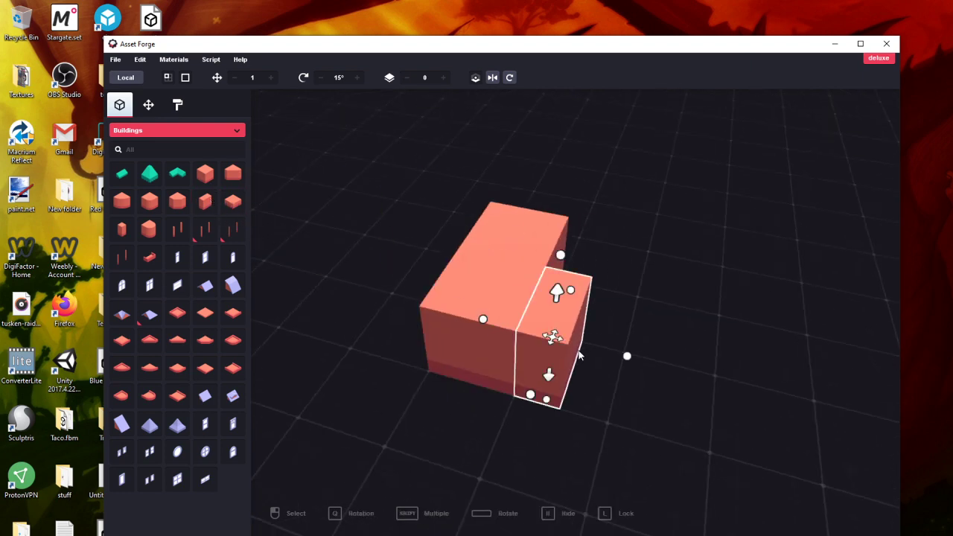
right_click_drag(579, 348, 372, 361)
left_click(206, 203)
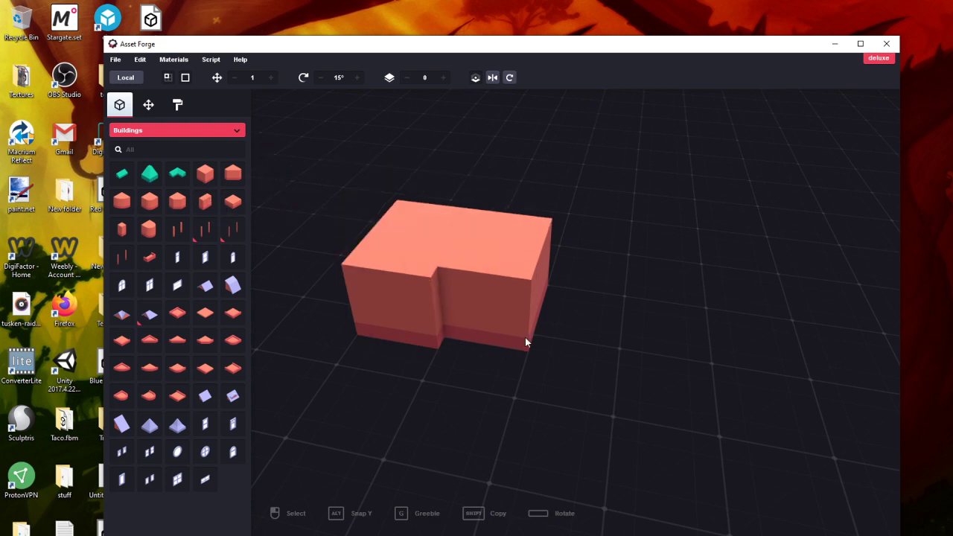
left_click(514, 337)
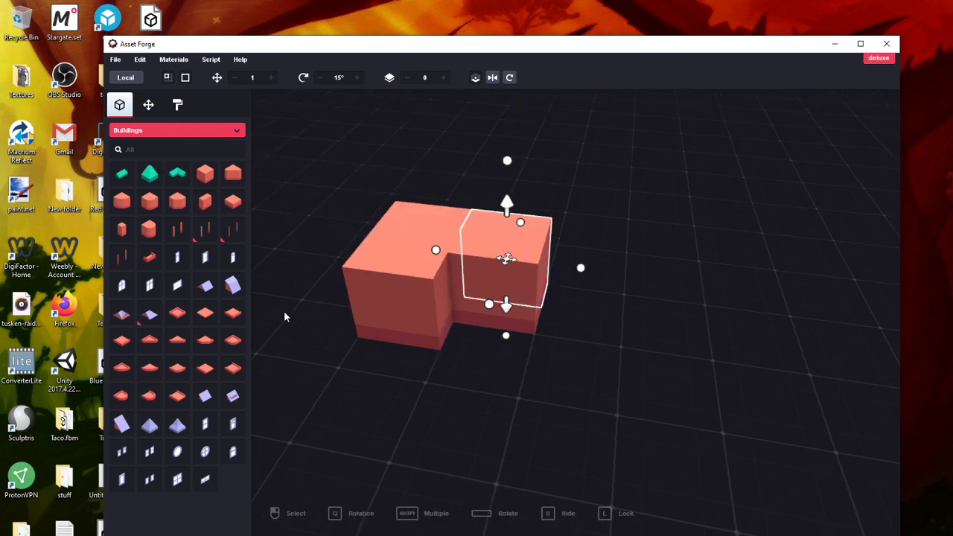
Place the paired-window block on the end wall of the building
right_click_drag(286, 314, 588, 281)
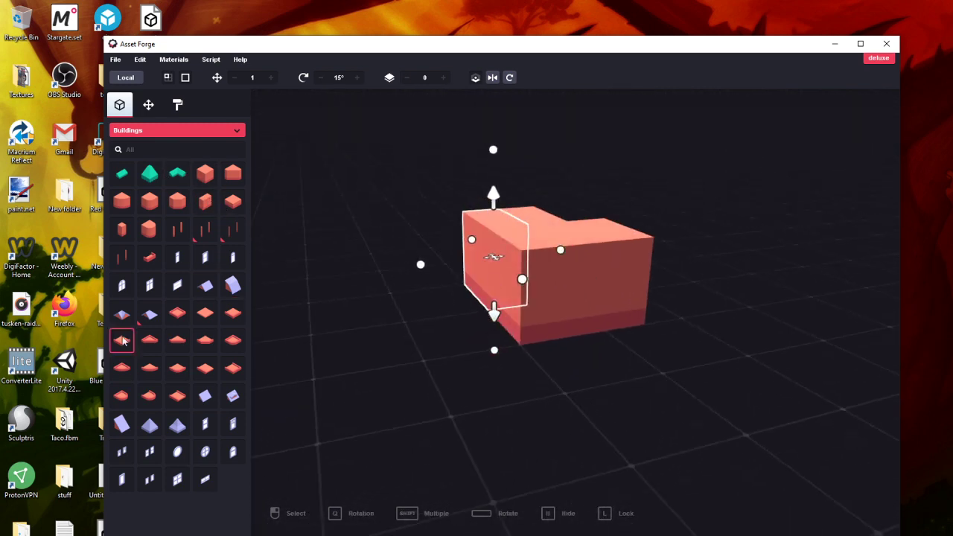
left_click(150, 460)
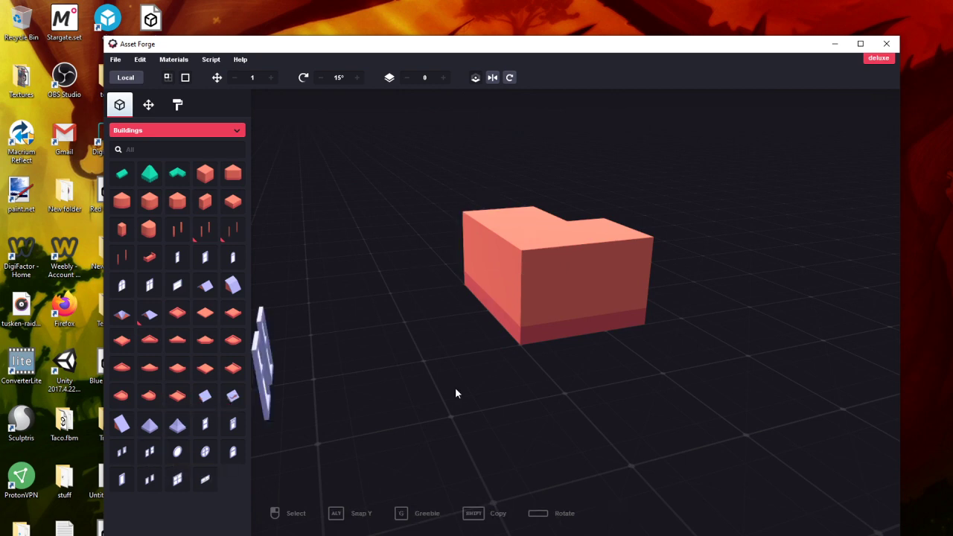
left_click(602, 319)
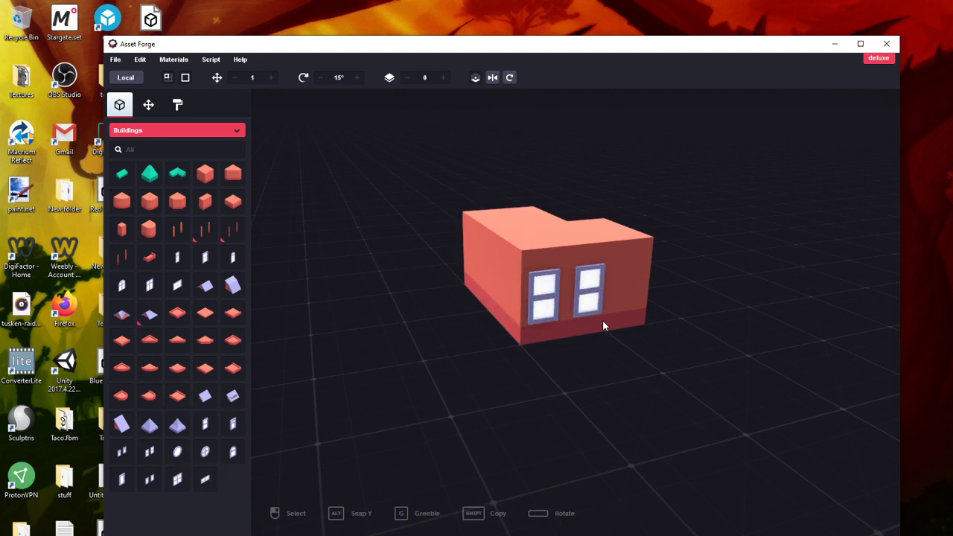
Place the white double-door block on the end wall of the narrow wing
right_click_drag(603, 360, 861, 349)
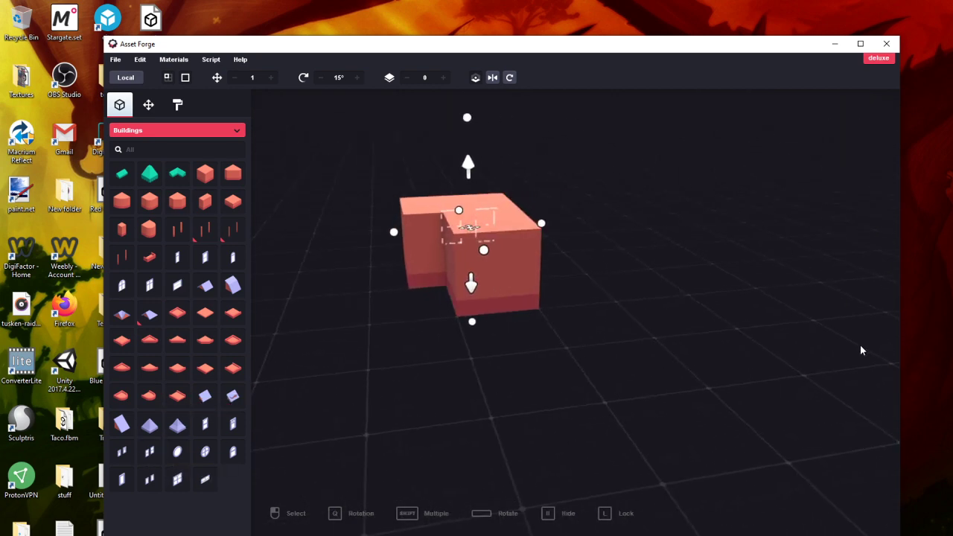
left_click(133, 290)
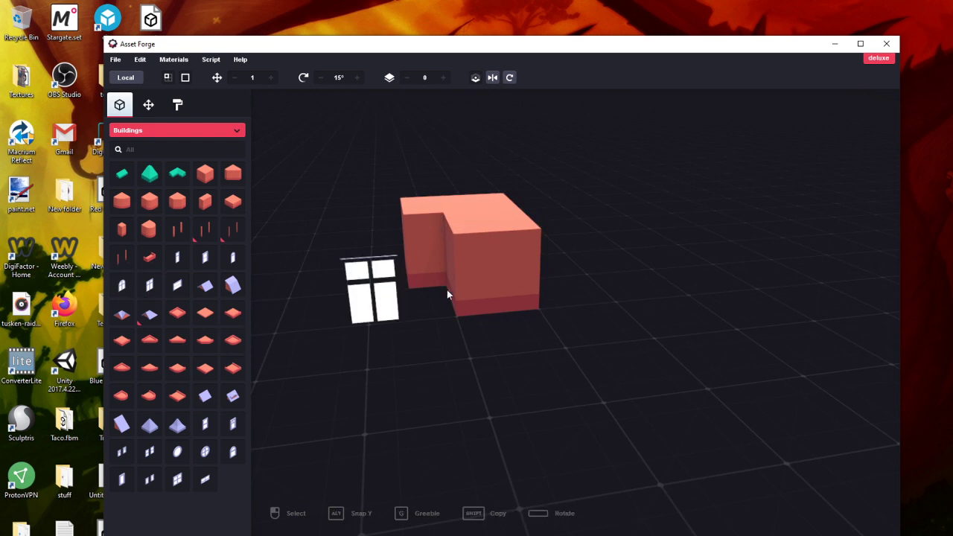
left_click(496, 291)
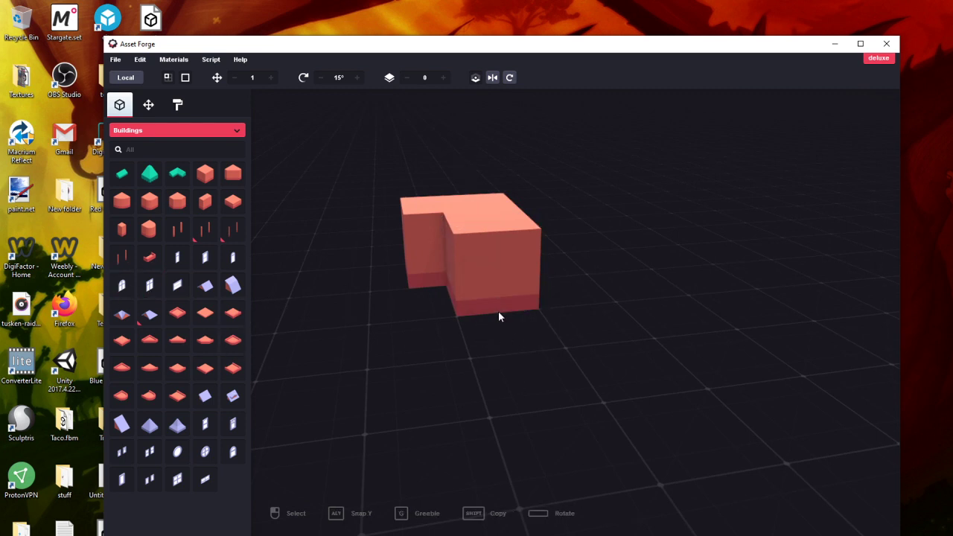
left_click(500, 335)
right_click_drag(569, 374, 413, 391)
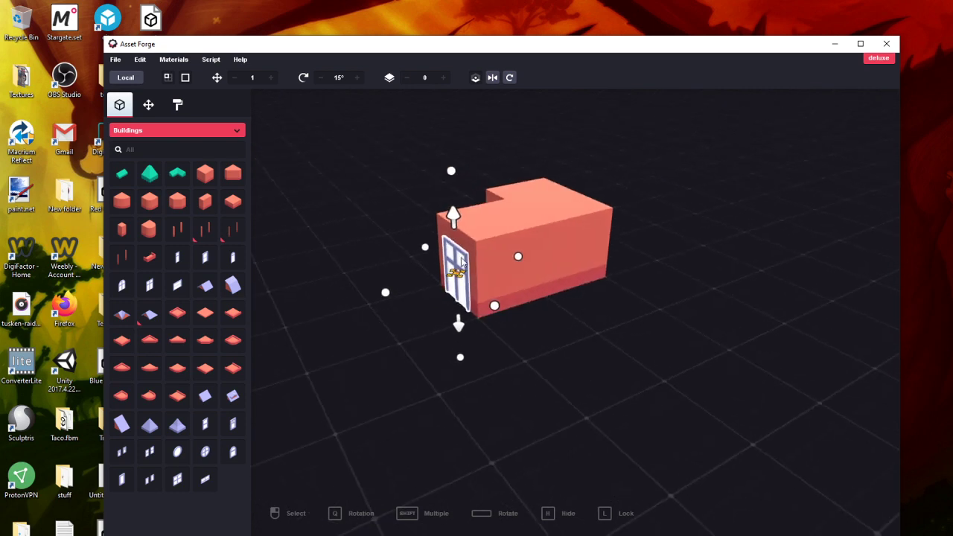
Raise the double door slightly on its wall and bring it back down by 0.1
left_click_drag(453, 215, 453, 206)
left_click(627, 326)
right_click_drag(627, 326, 553, 280)
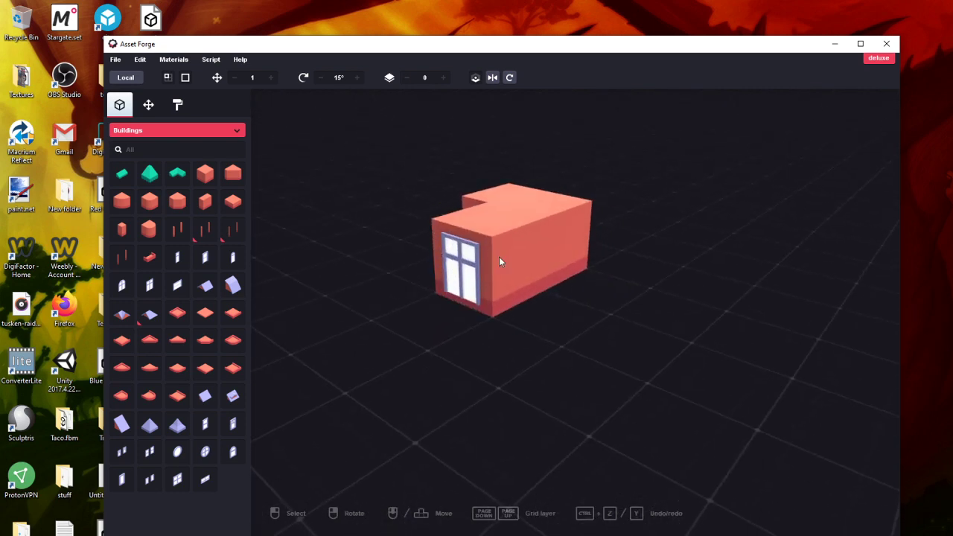
left_click(461, 257)
left_click_drag(461, 214, 459, 219)
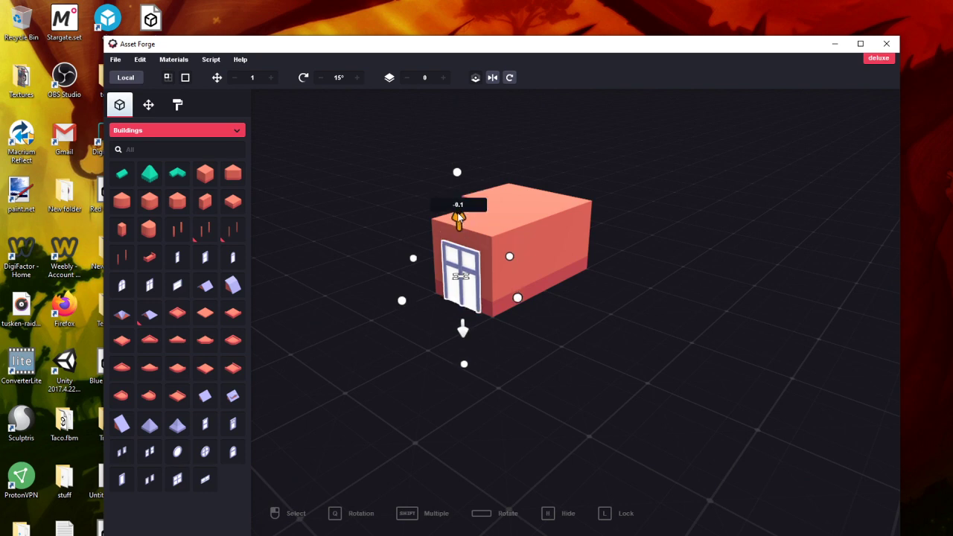
left_click(521, 339)
right_click_drag(521, 339, 564, 362)
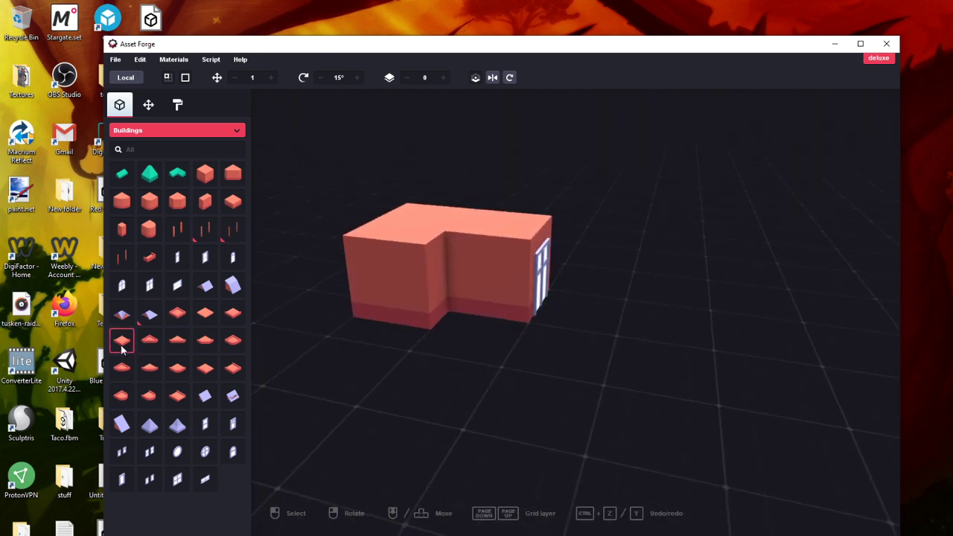
Try the open-topped balcony block on the roof of the narrow wing and cut it again
right_click_drag(344, 425, 437, 461)
left_click(149, 257)
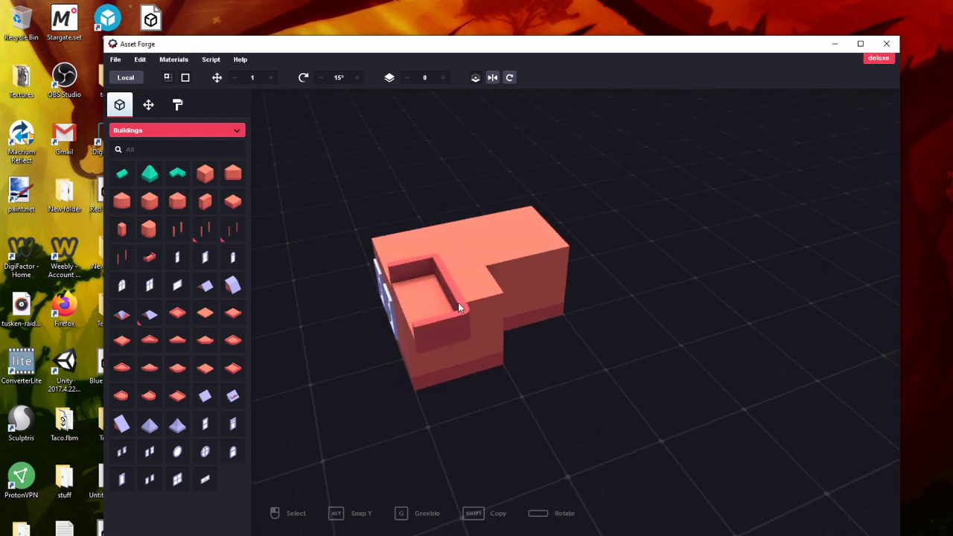
left_click(459, 302)
right_click_drag(288, 384, 560, 398)
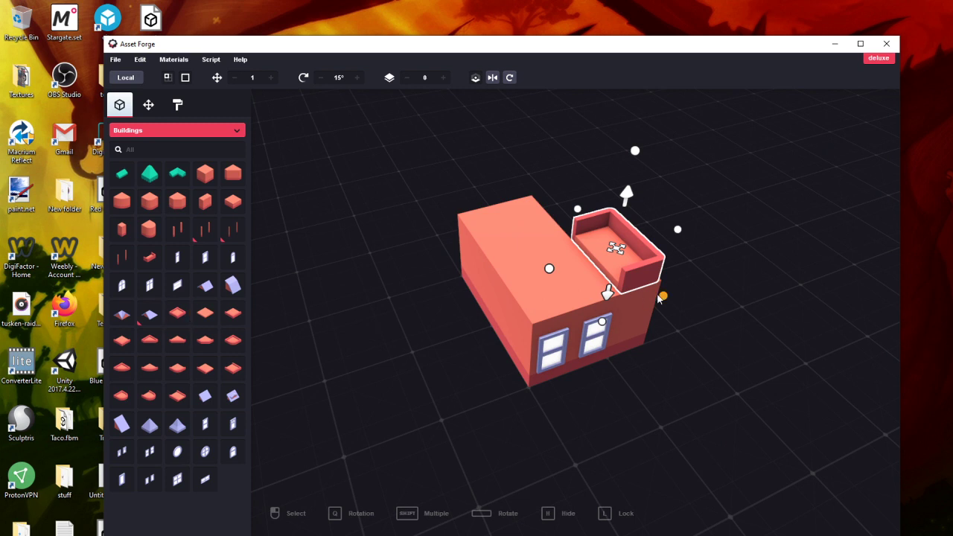
left_click(138, 60)
left_click(149, 99)
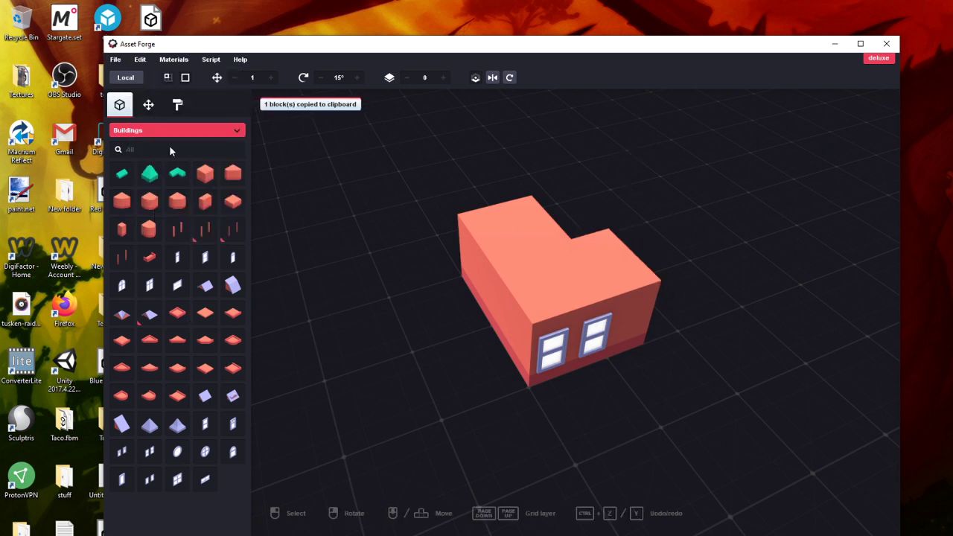
Place a flat roof block with a raised edge on top of the cube above the paired windows
left_click(181, 316)
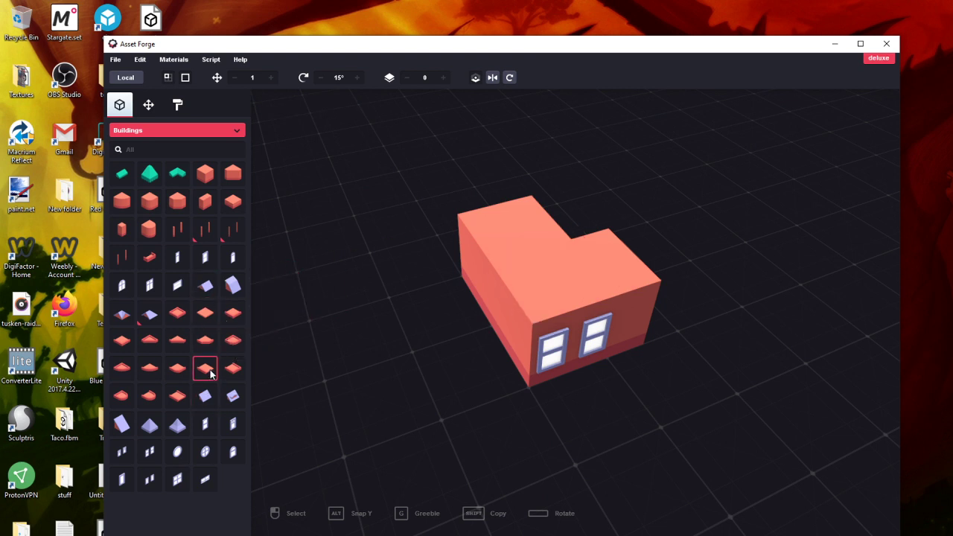
left_click(238, 372)
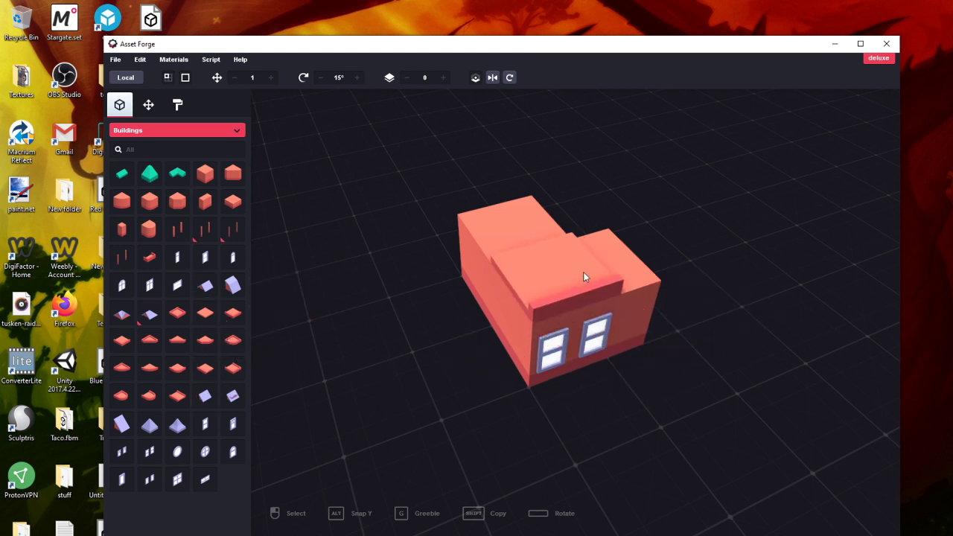
left_click(593, 299)
right_click_drag(594, 304, 509, 370)
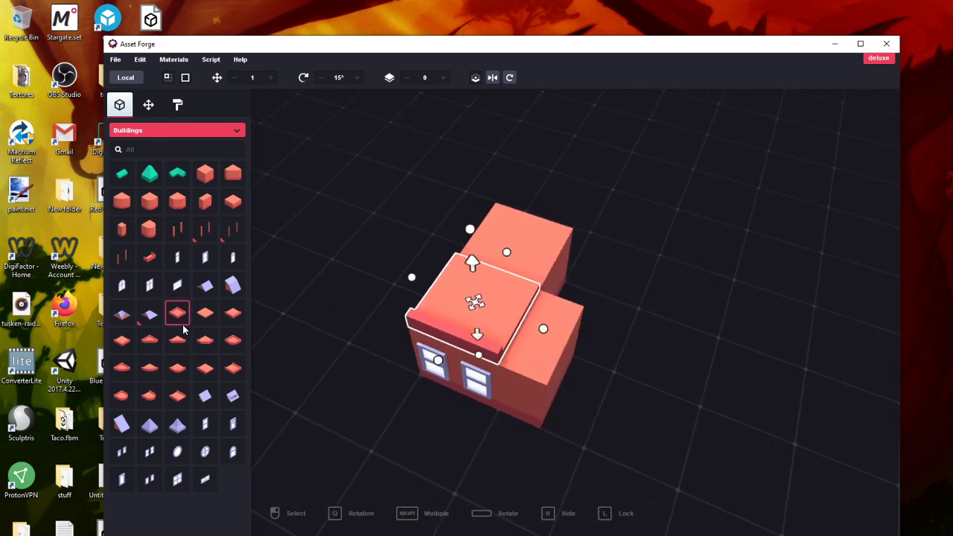
Add a flat roof block with one raised edge and shift it onto the side cube beside the paired-window cube
left_click(206, 367)
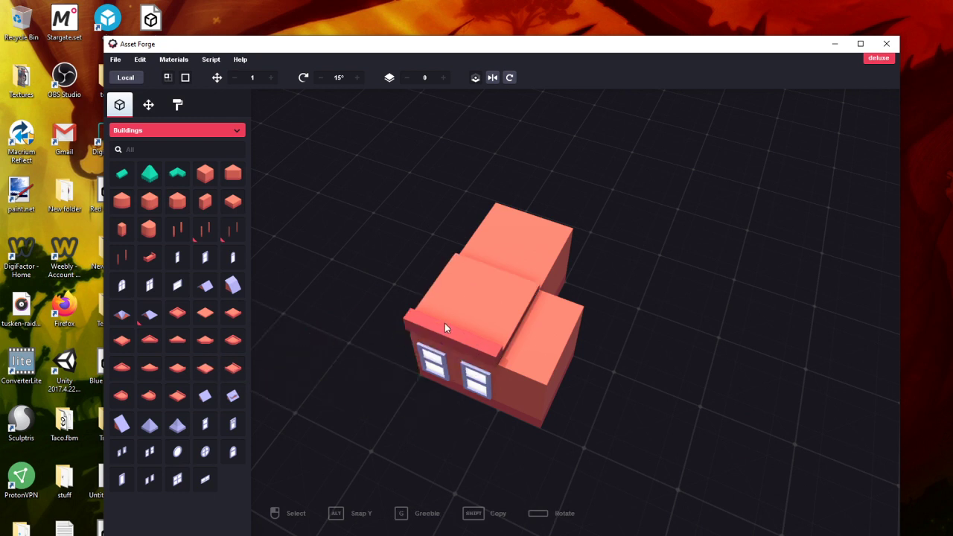
left_click(494, 324)
left_click_drag(478, 297, 524, 320)
Place a flat roof block with raised edges on three sides on top of the double-door wing
right_click_drag(610, 341, 266, 321)
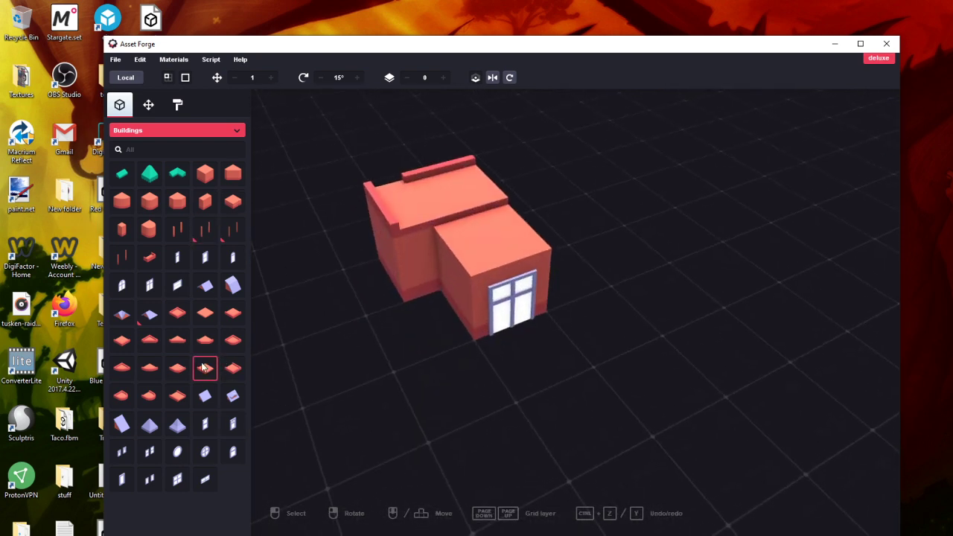
left_click_drag(204, 367, 469, 242)
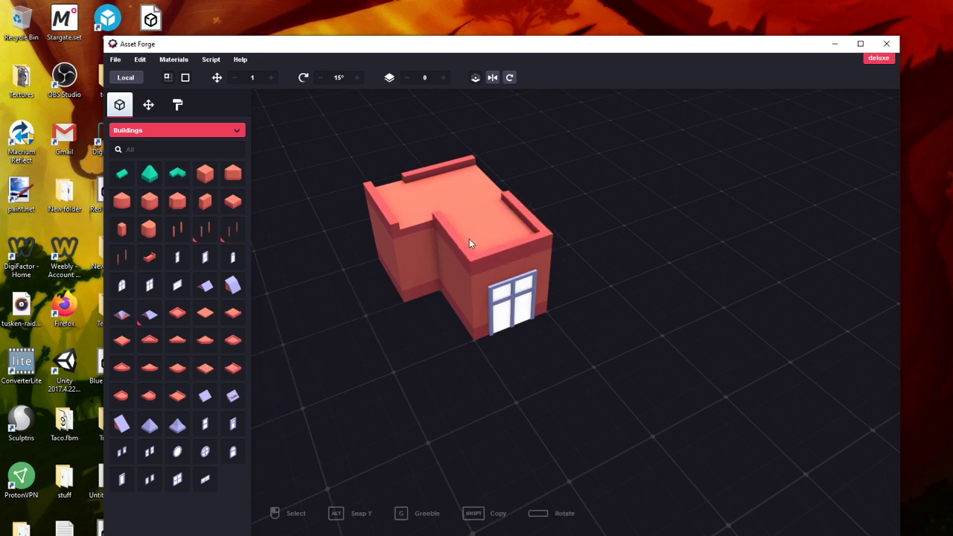
left_click(469, 238)
Place another raised-edge flat roof block above the paired windows to close the roof edge along the long plain wall
right_click_drag(567, 331, 233, 343)
right_click_drag(411, 347, 359, 318)
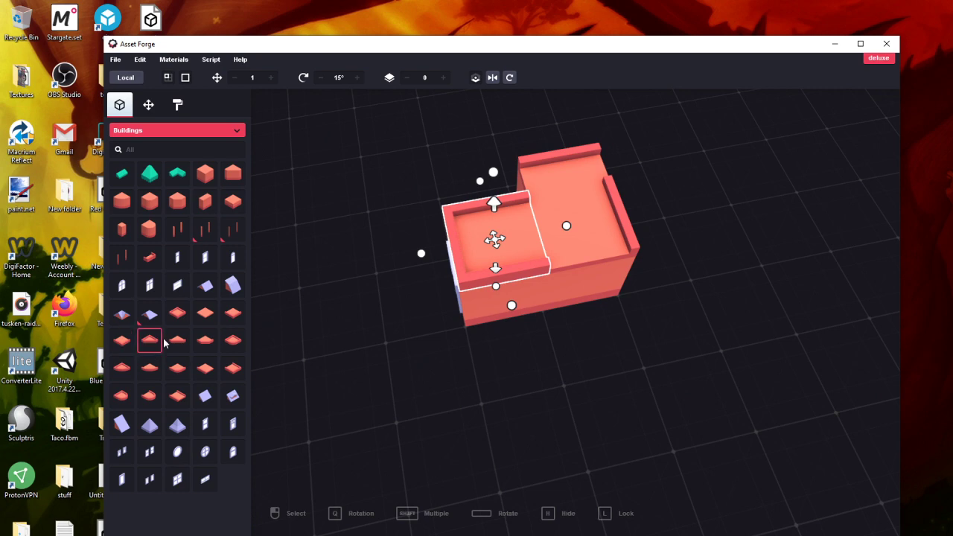
left_click(212, 375)
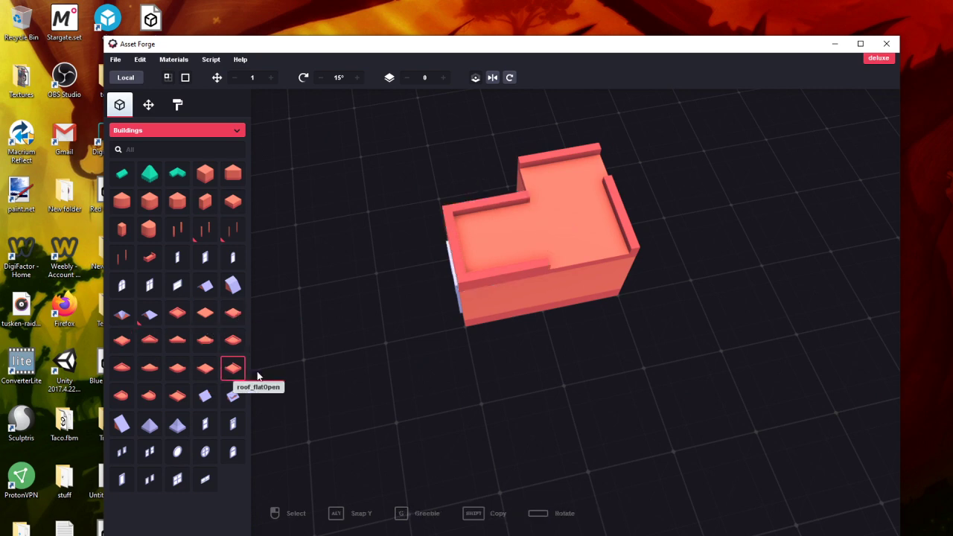
left_click(593, 264)
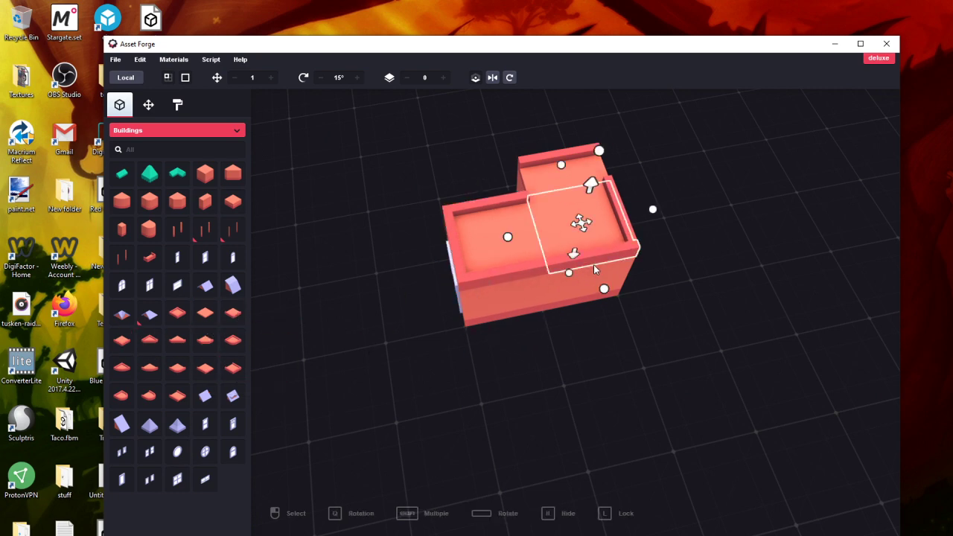
Add a one-edged flat roof block, turn its edge to the window side, and narrow it by 0.6 to fit the side cube
right_click_drag(594, 264, 402, 292)
scroll(640, 271, "down", 3)
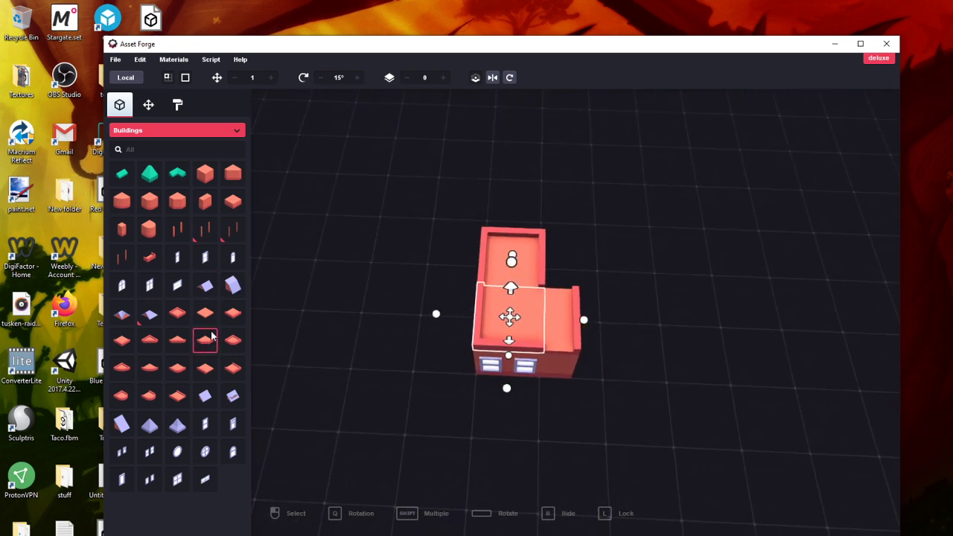
left_click(206, 368)
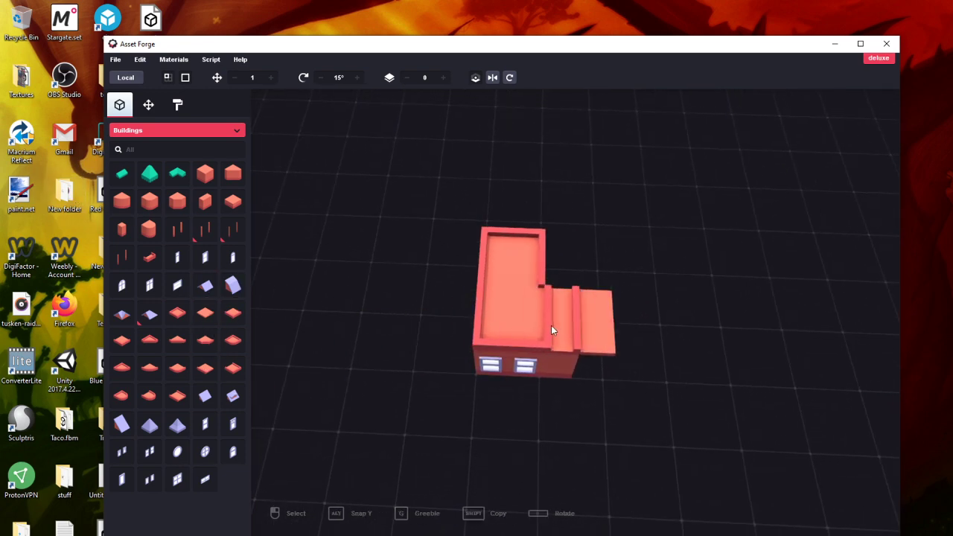
key("space")
key("space")
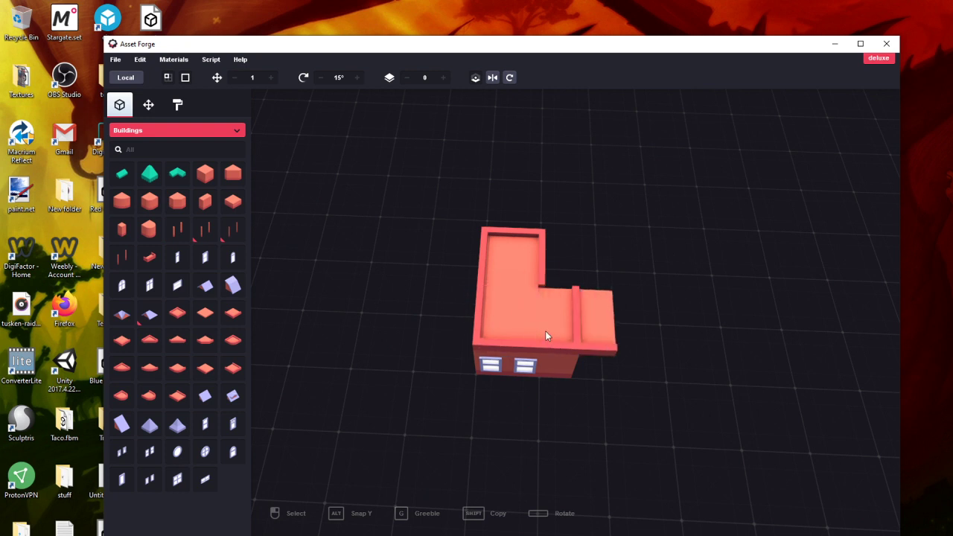
left_click(549, 335)
left_click_drag(653, 325, 611, 322)
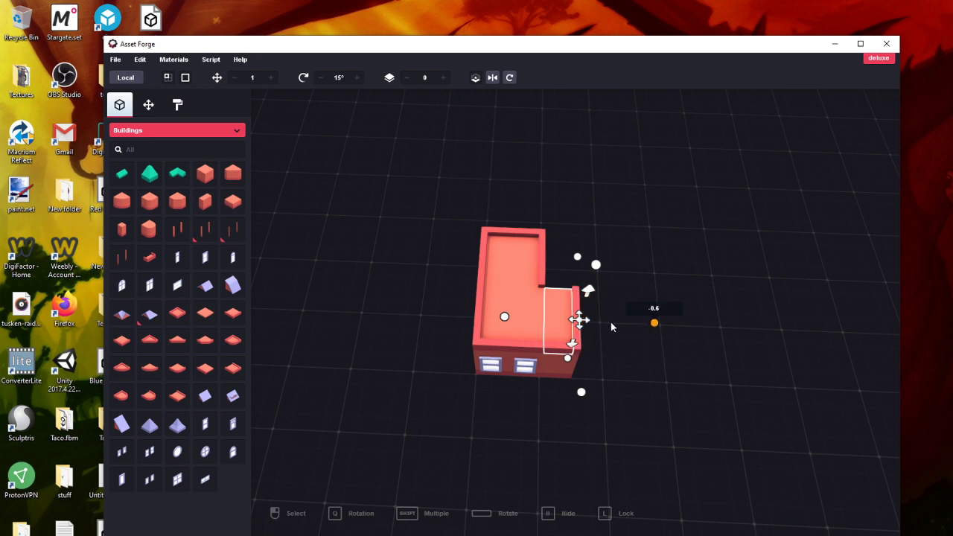
left_click(646, 357)
Place a corner flat roof block on the roof and rotate it in 15° steps to line up with the building's inner corner
right_click_drag(646, 356, 461, 383)
mouse_move(743, 365)
right_mouse_down()
mouse_move(504, 353)
mouse_move(579, 328)
mouse_move(596, 293)
mouse_move(727, 359)
right_mouse_up()
scroll(594, 289, "up", 4)
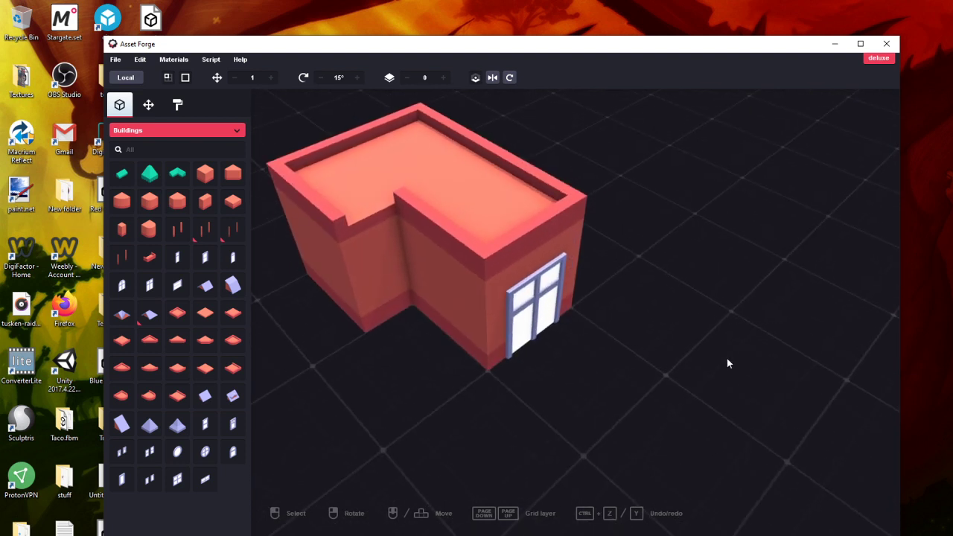
left_click_drag(228, 372, 357, 173)
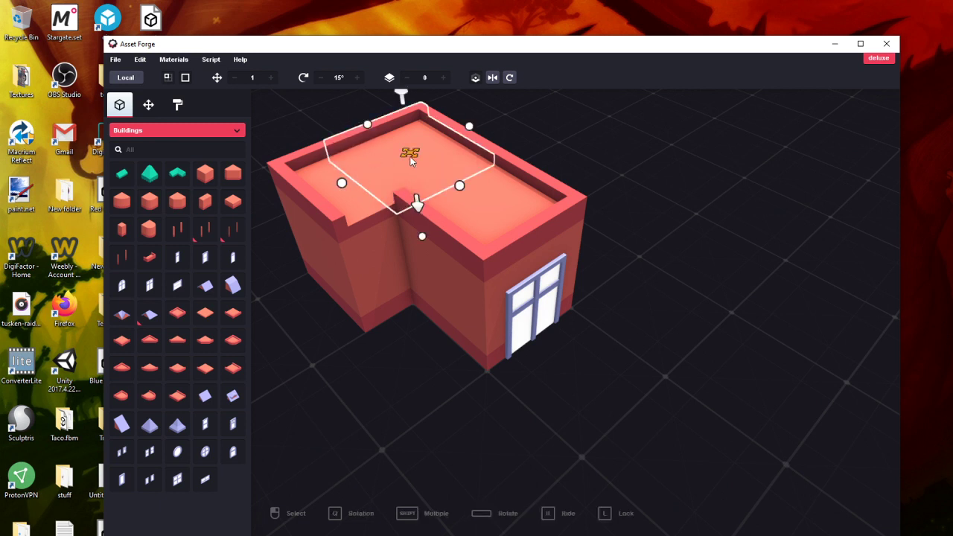
key("space")
key("space")
key("space")
key("space")
key("space")
key("space")
key("space")
key("space")
key("space")
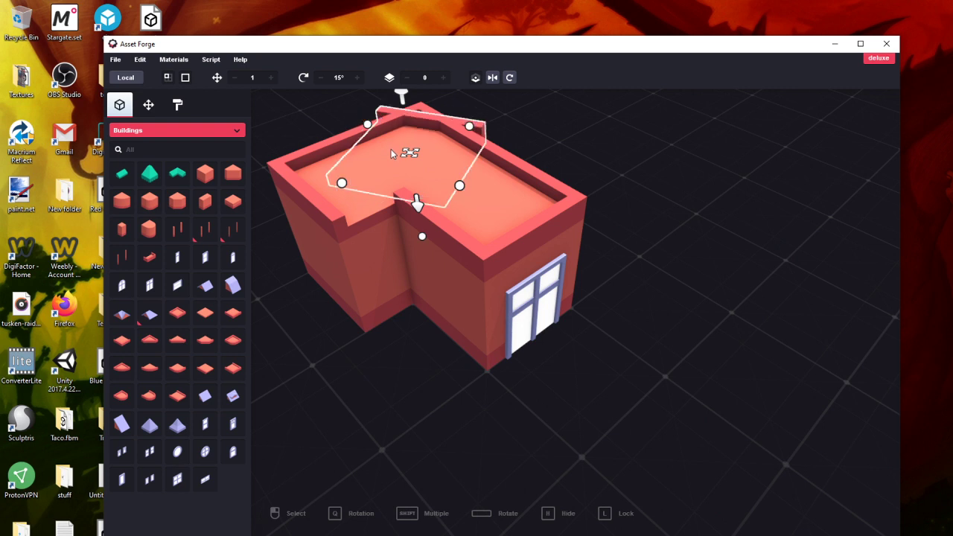
key("space")
key("space")
key("space")
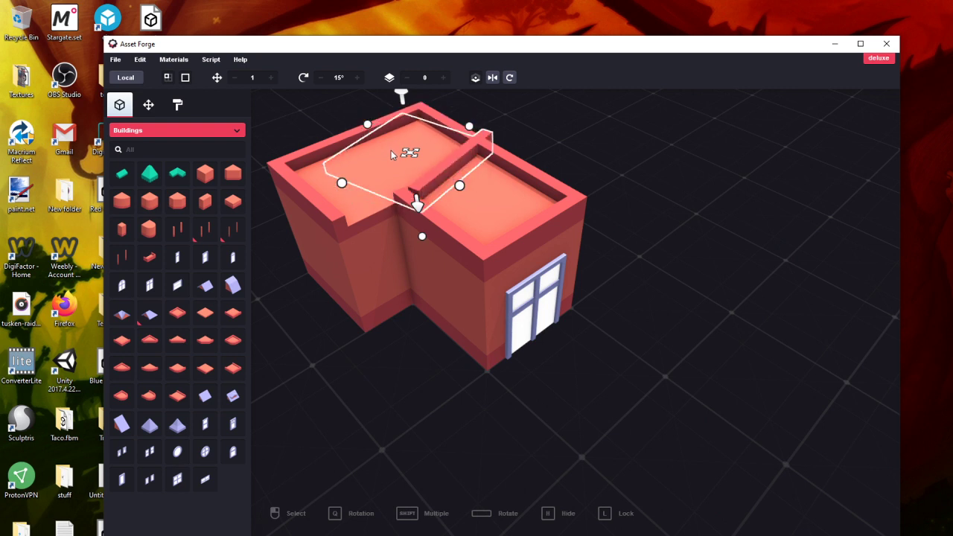
Move the corner roof block over the side cube and shorten it to end at the building's inner corner
left_click_drag(411, 153, 376, 171)
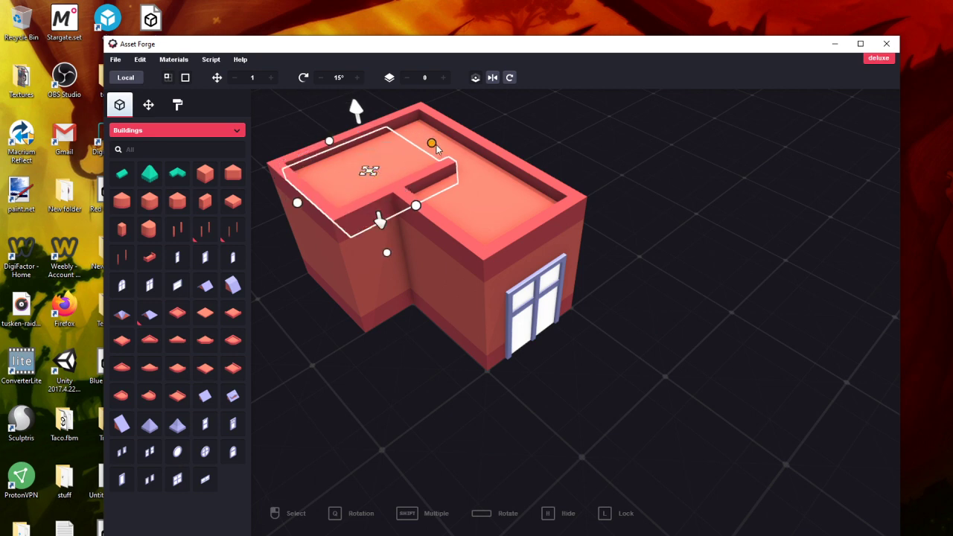
left_click_drag(432, 143, 385, 162)
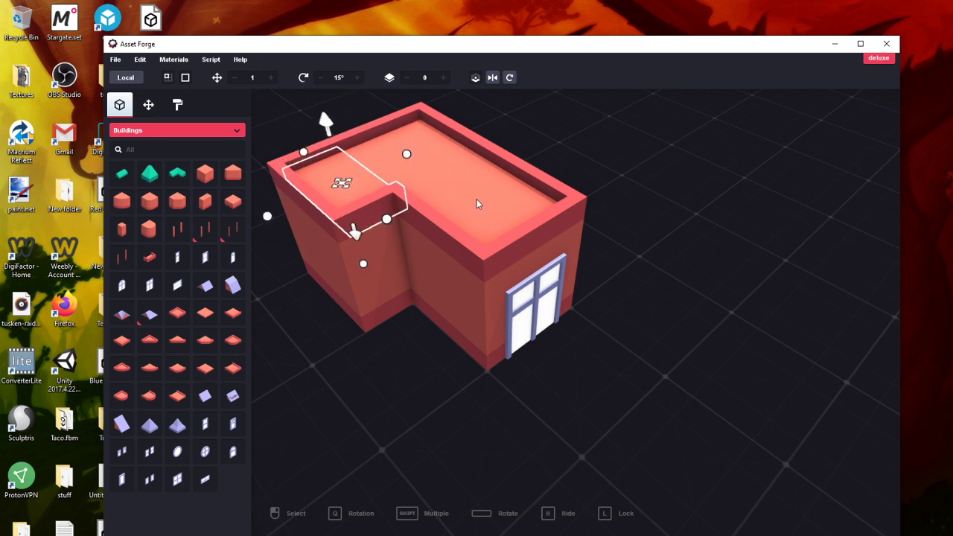
left_click(631, 182)
Place a narrow framed door block on the long plain wall, near the double-door end
right_click_drag(630, 183, 335, 264)
left_click_drag(231, 256, 535, 292)
left_click(534, 290)
right_click_drag(289, 342, 387, 324)
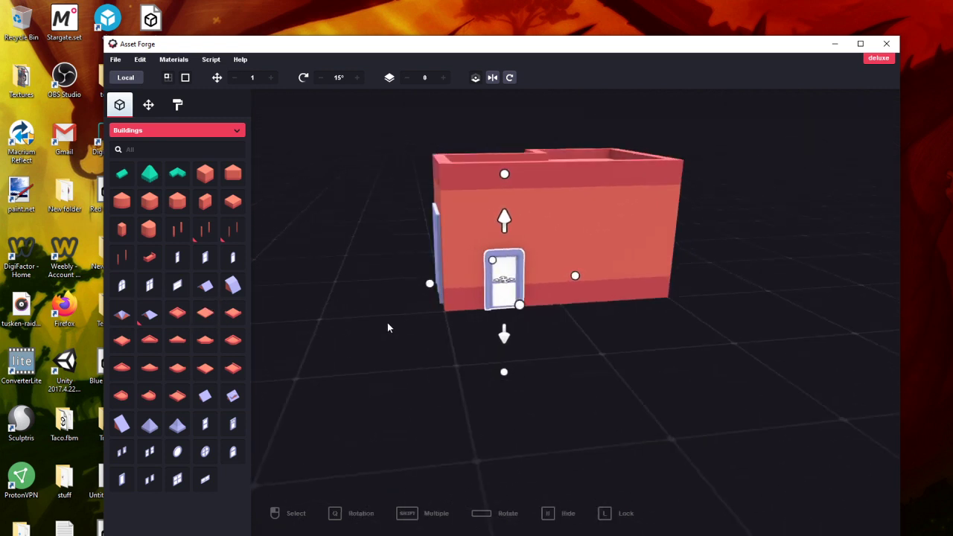
Add a second narrow door block, turned flush with the long wall, toward the paired-window end
left_click_drag(205, 258, 573, 277)
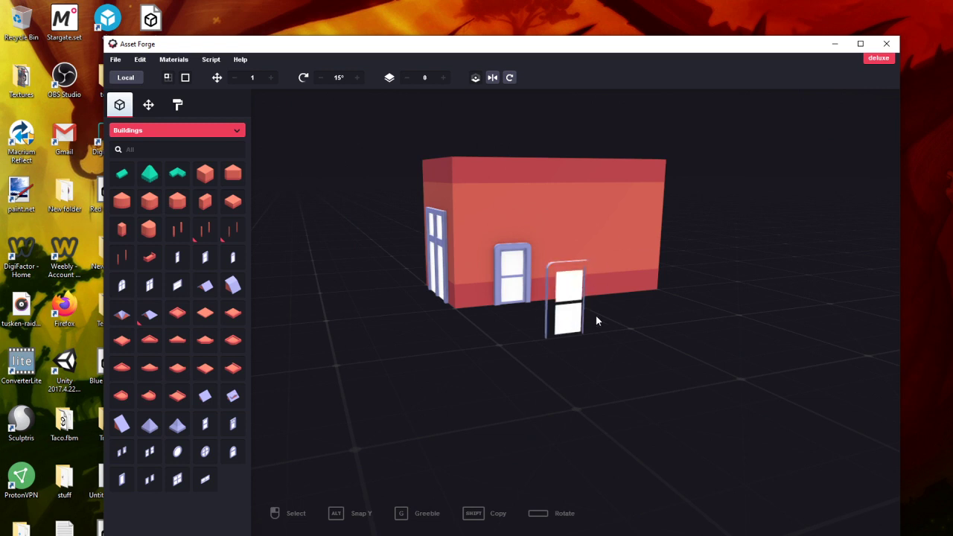
key("space")
key("space")
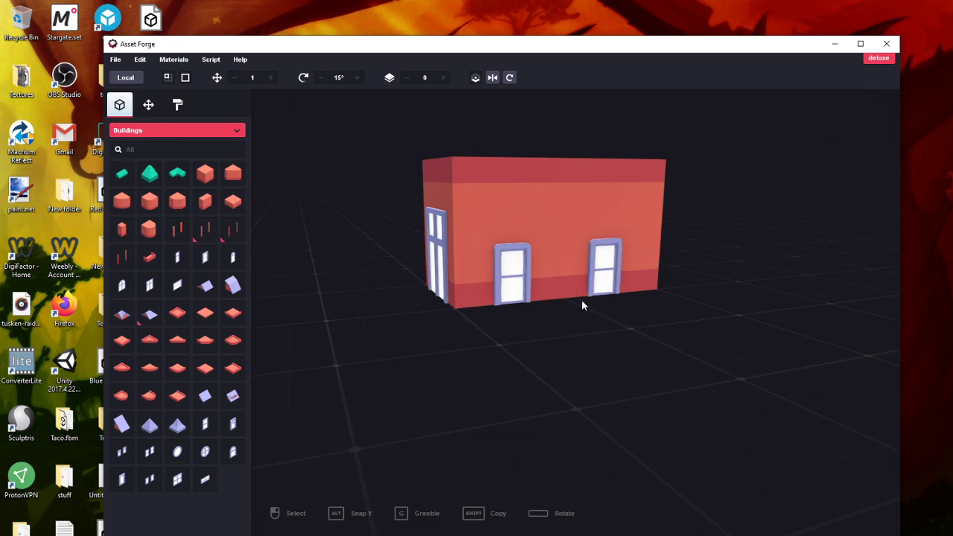
left_click(580, 300)
left_click(799, 319)
Inspect the house's walls, doors, windows and roof edge from all sides, moving the application window higher on the desktop
right_click_drag(800, 319, 777, 325)
right_click_drag(381, 373, 750, 327)
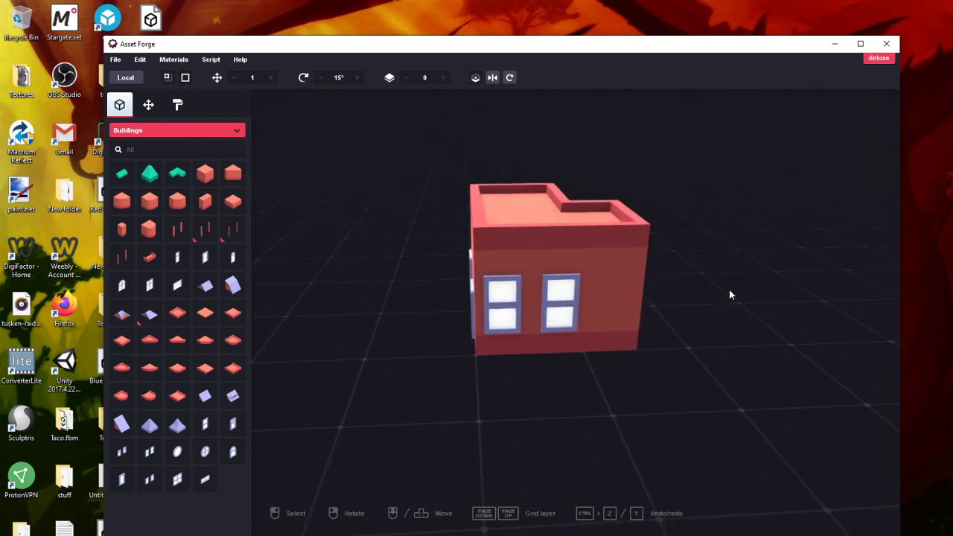
right_click_drag(730, 295, 488, 343)
scroll(599, 383, "down", 5)
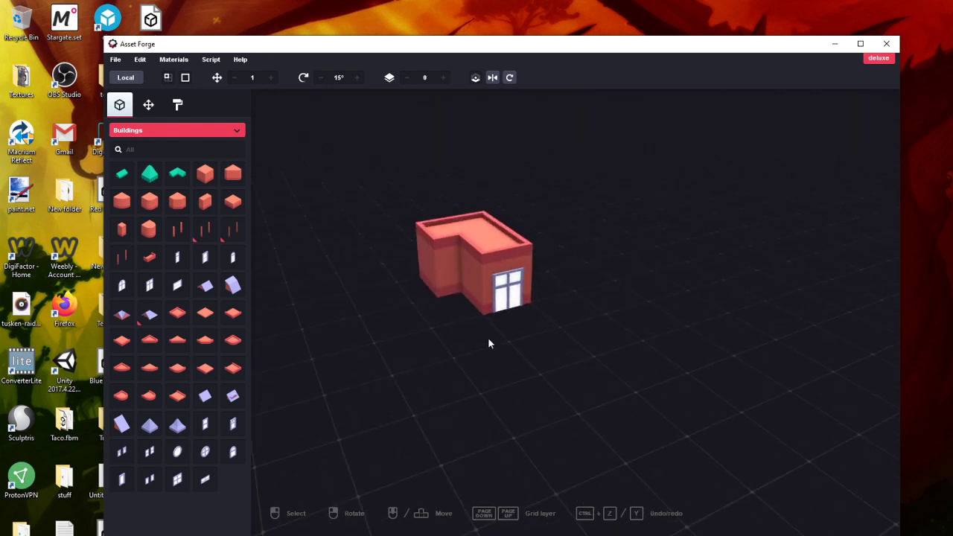
scroll(487, 341, "up", 4)
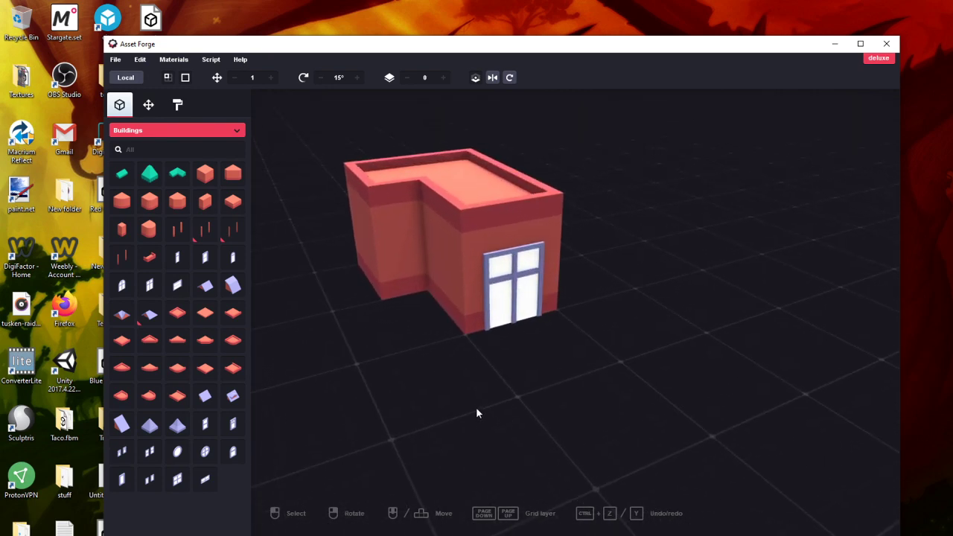
right_click_drag(478, 414, 584, 410)
scroll(673, 373, "down", 3)
scroll(673, 374, "up", 1)
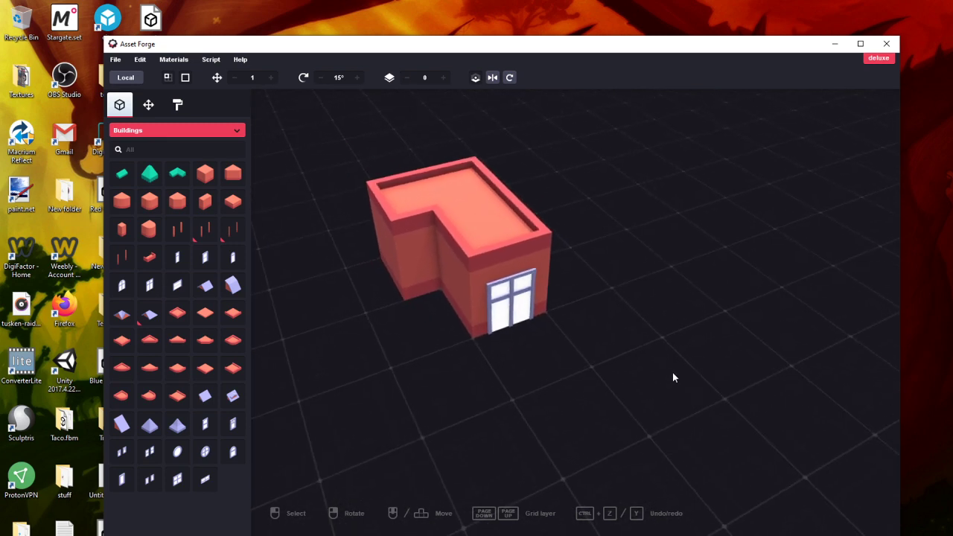
scroll(672, 378, "up", 2)
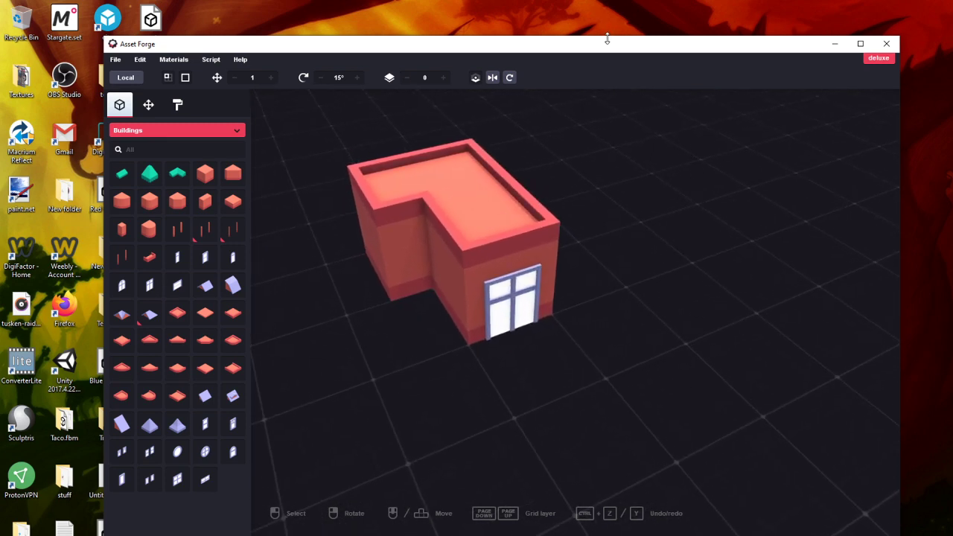
left_click_drag(601, 47, 570, 26)
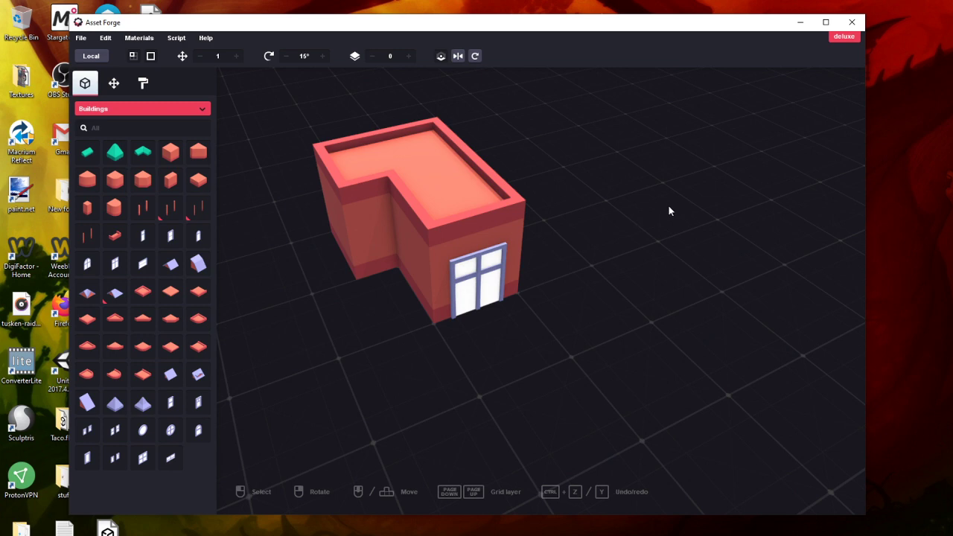
right_click_drag(701, 200, 352, 321)
right_click_drag(638, 355, 695, 351)
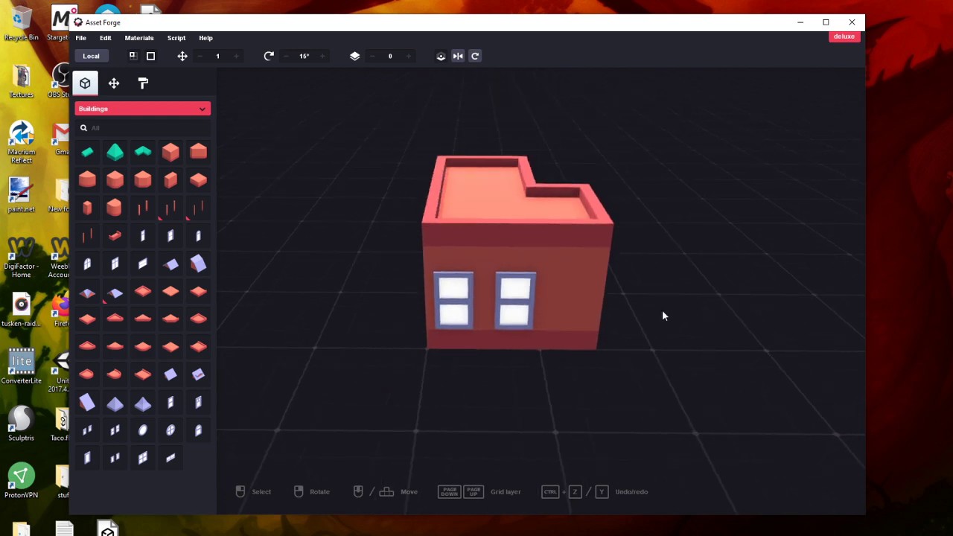
right_click_drag(707, 321, 520, 334)
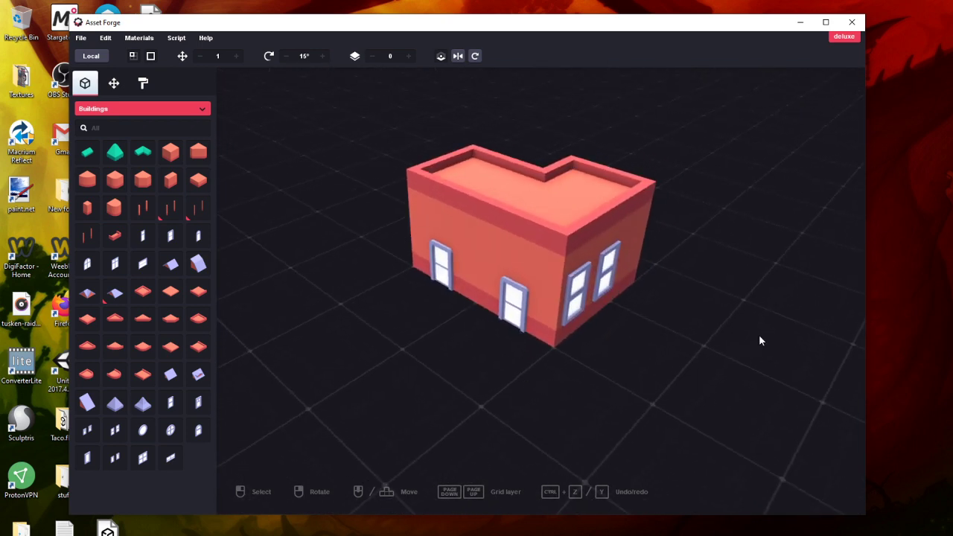
right_click_drag(759, 340, 598, 344)
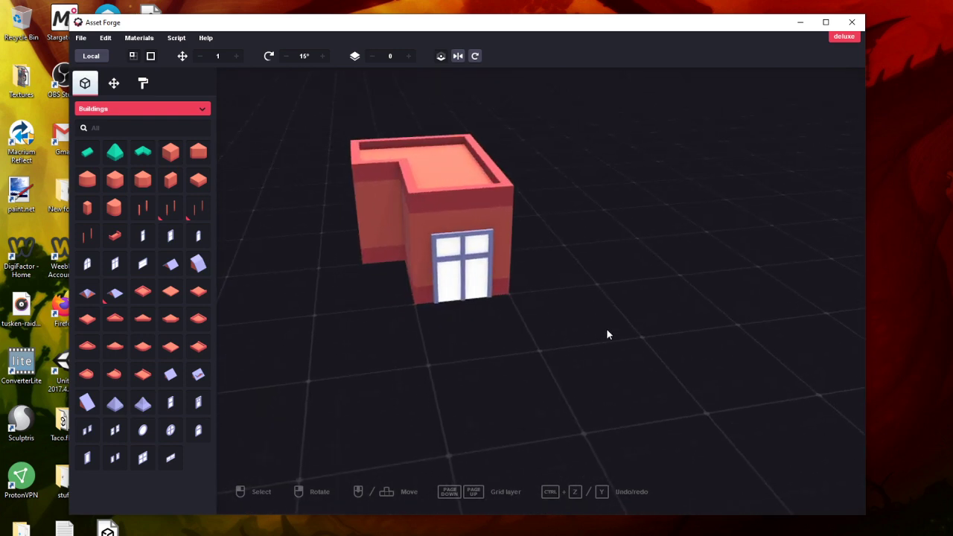